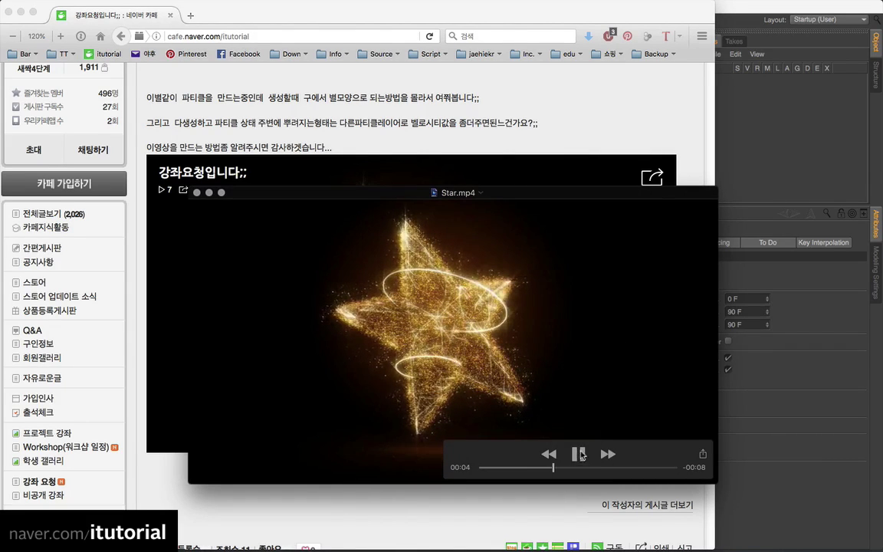
Step: Pause the Star.mp4 reference video and read the forum post requesting the star particle effect
{"action": "left_click", "coordinate": [580, 455]}
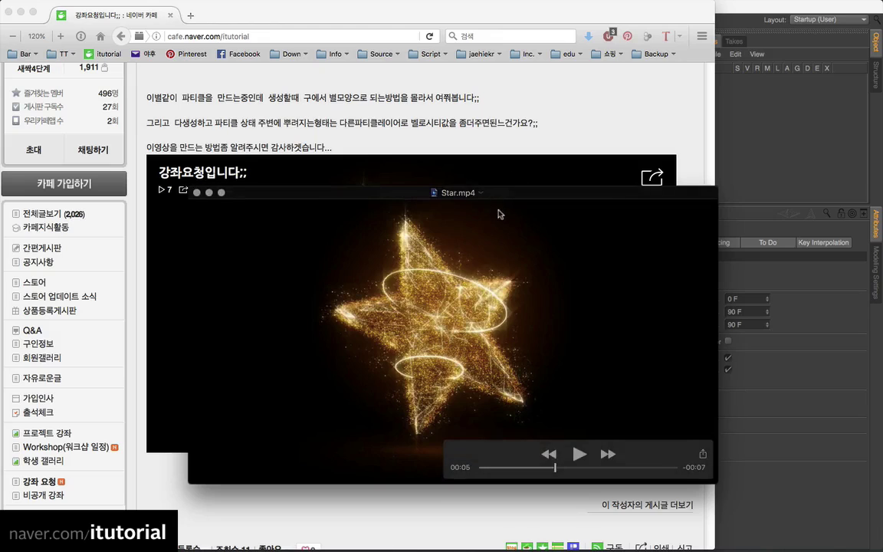
{"action": "left_click_drag", "start_coordinate": [499, 210], "coordinate": [495, 239]}
{"action": "left_click", "coordinate": [418, 144]}
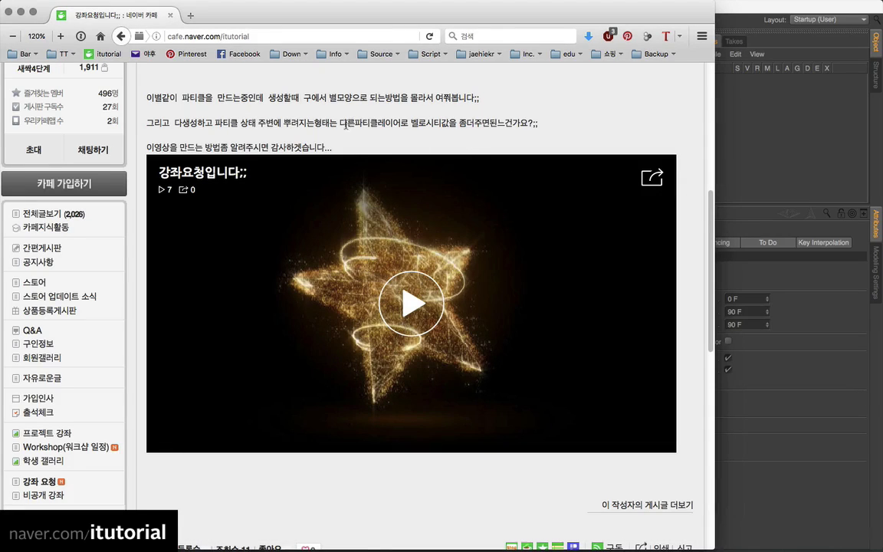
{"action": "left_click_drag", "start_coordinate": [352, 123], "coordinate": [379, 123]}
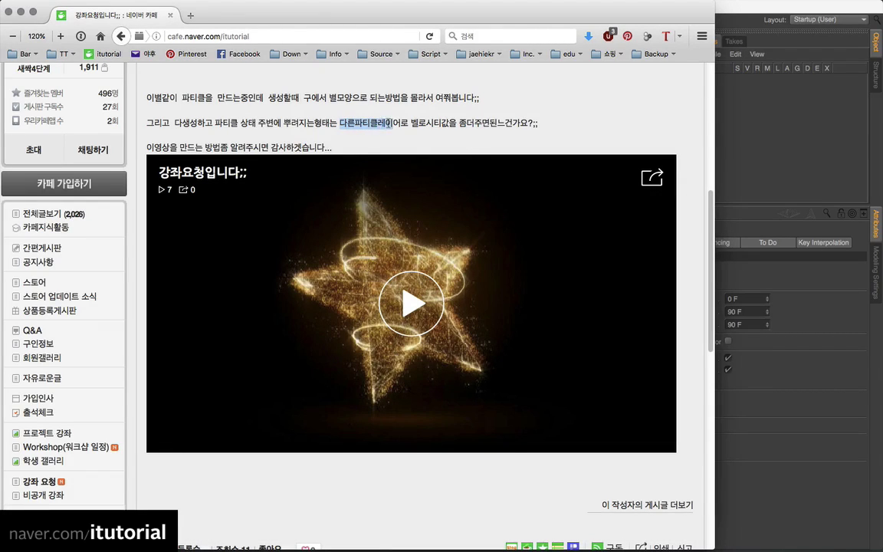
{"action": "left_click", "coordinate": [434, 138]}
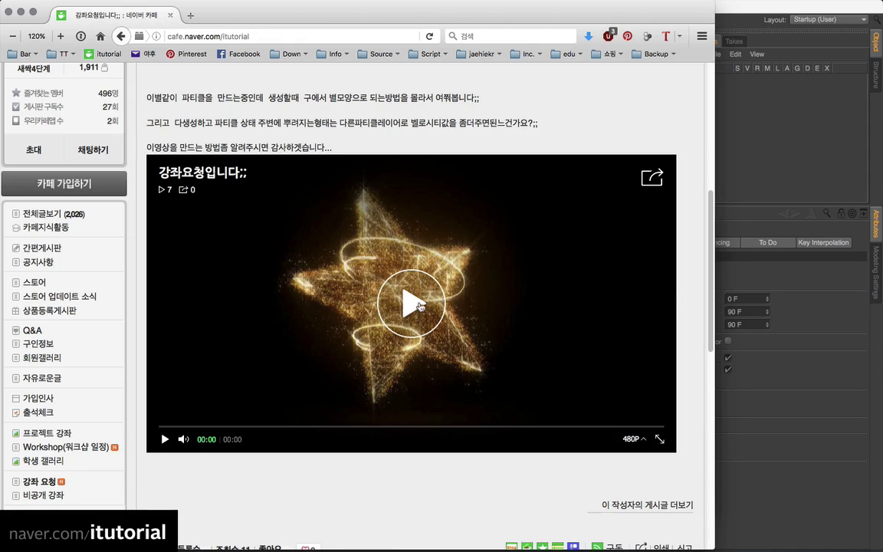
Step: Switch back to QuickTime Player and play Star.mp4 in short stretches, examining the light trails and the star formation
{"action": "key", "text": "super+Tab"}
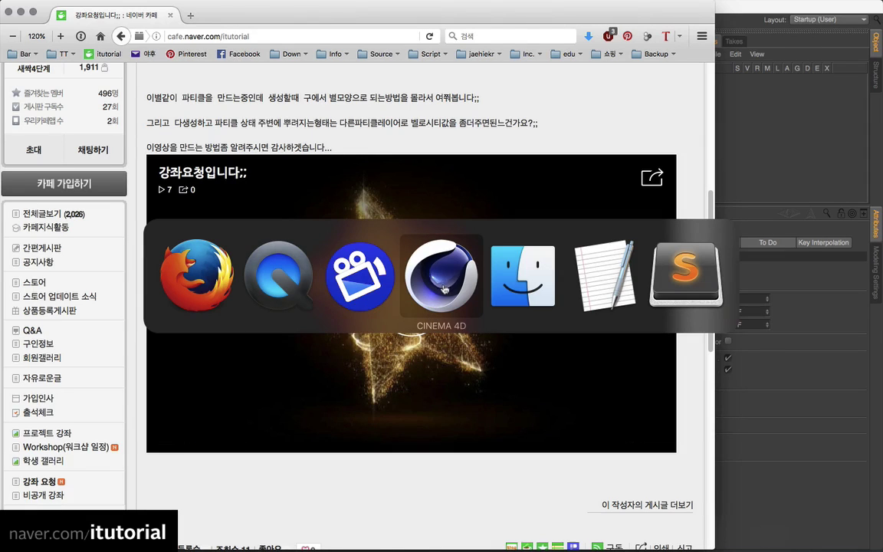
{"action": "left_click", "coordinate": [309, 280]}
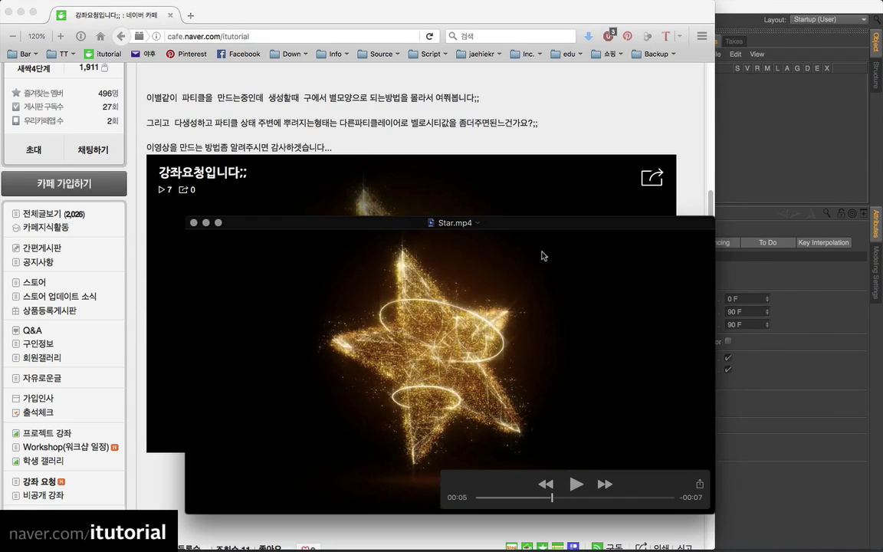
{"action": "left_click_drag", "start_coordinate": [526, 225], "coordinate": [547, 198]}
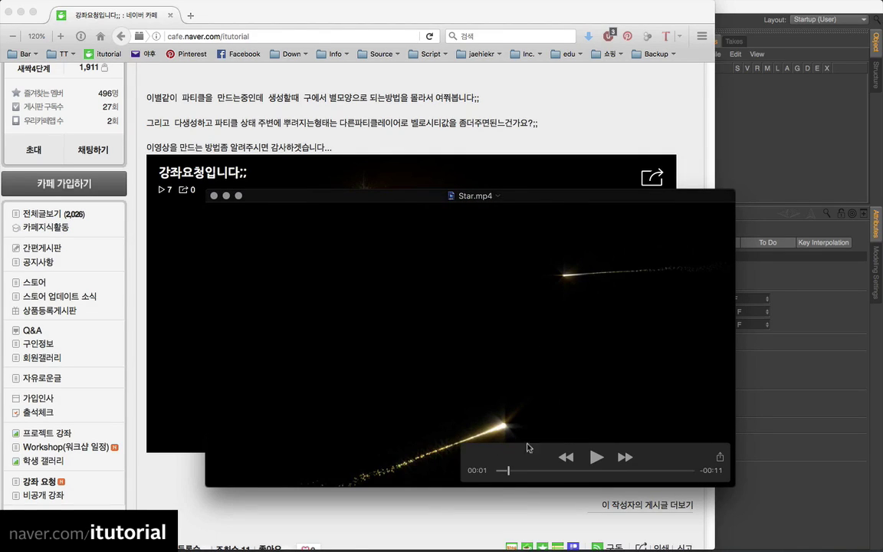
{"action": "left_click", "coordinate": [596, 457]}
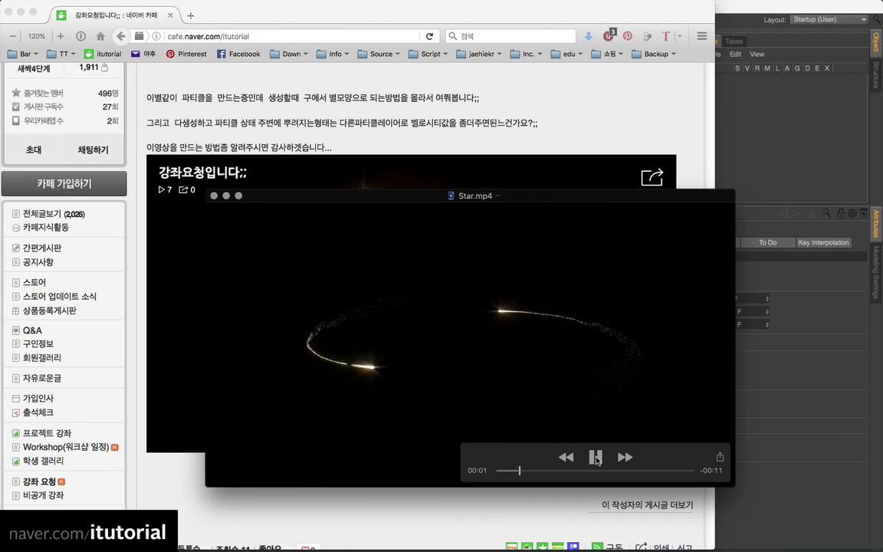
{"action": "left_click", "coordinate": [598, 457]}
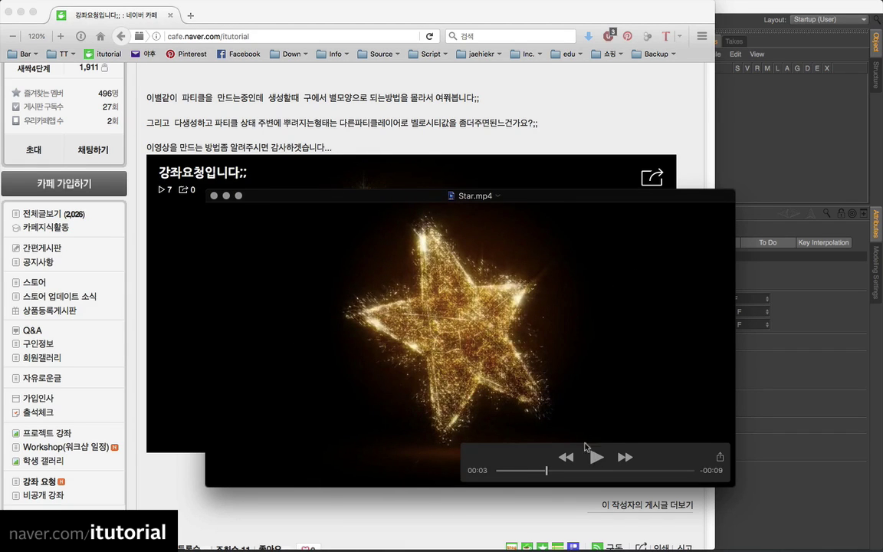
{"action": "left_click", "coordinate": [598, 459]}
{"action": "left_click", "coordinate": [598, 458]}
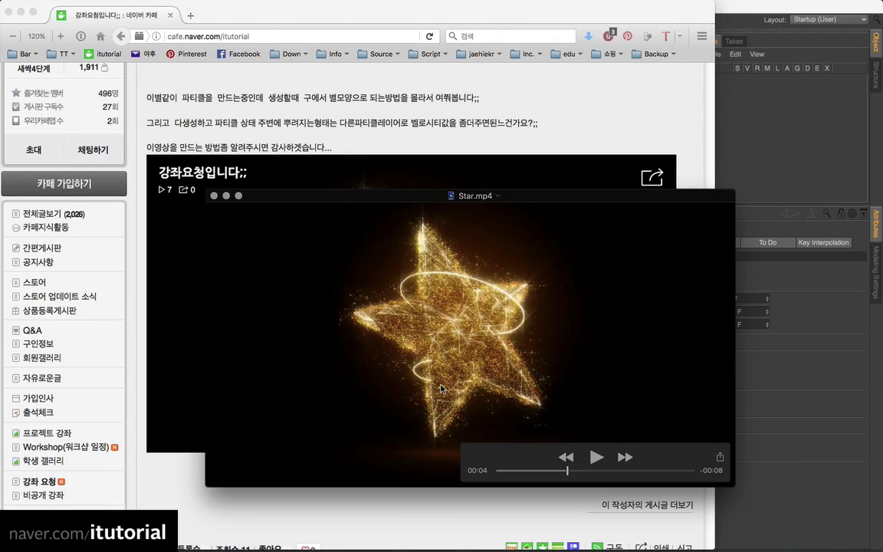
Step: Replay Star.mp4 from about 00:01, examining how the particle sphere changes into the star shape
{"action": "left_click", "coordinate": [509, 470]}
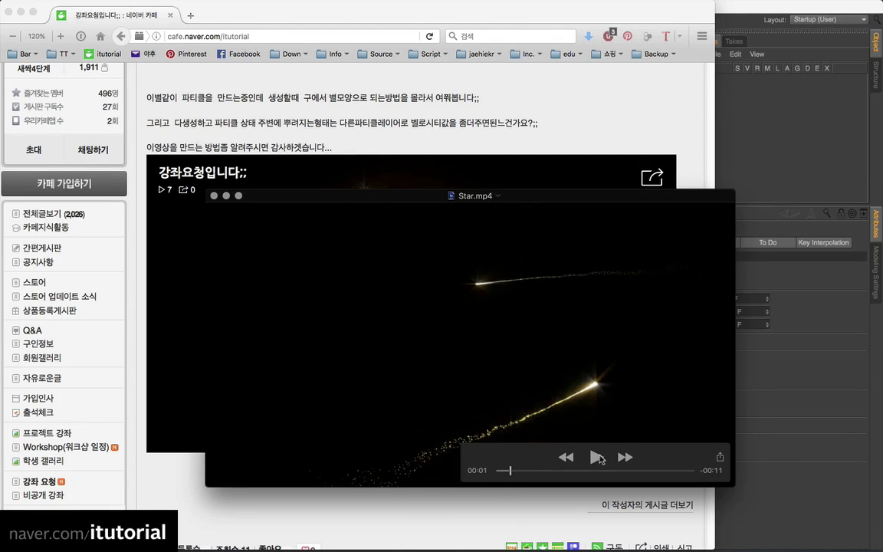
{"action": "left_click", "coordinate": [597, 457]}
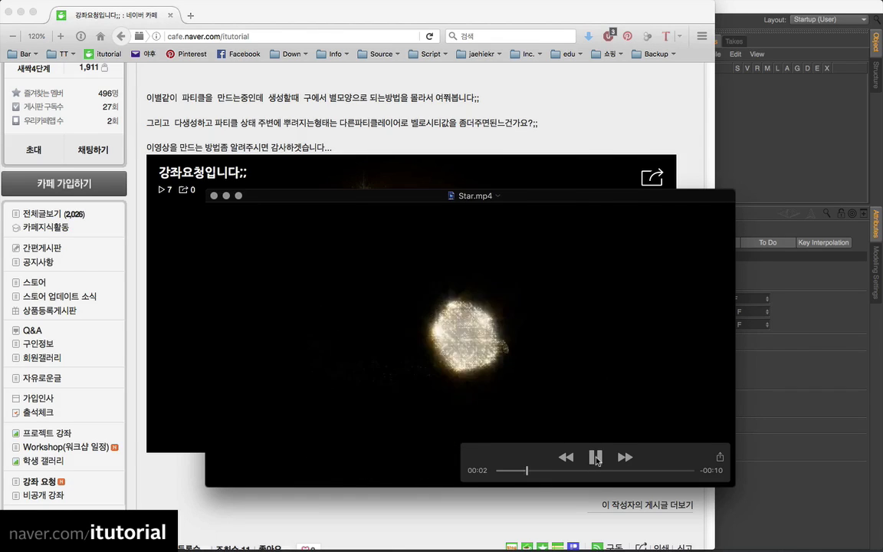
{"action": "left_click", "coordinate": [597, 457]}
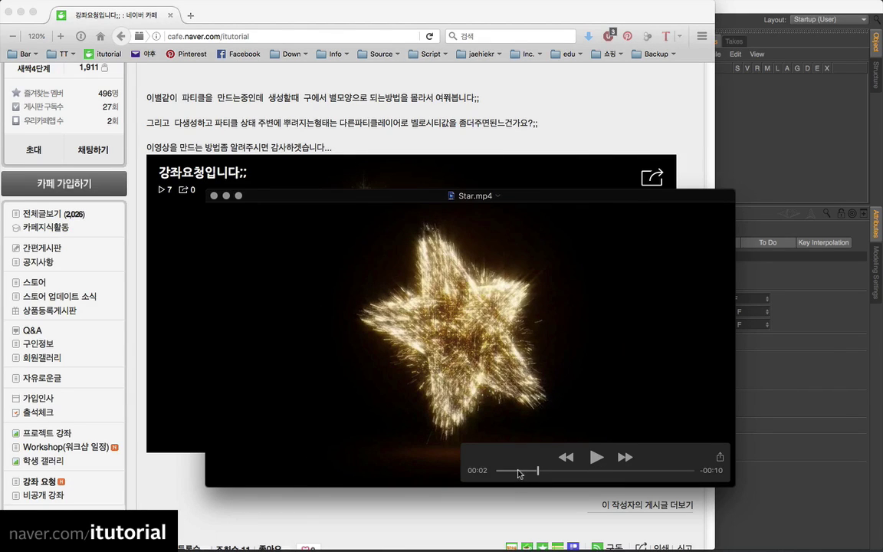
{"action": "mouse_move", "coordinate": [519, 474]}
{"action": "left_mouse_down"}
{"action": "mouse_move", "coordinate": [507, 473]}
{"action": "mouse_move", "coordinate": [606, 468]}
{"action": "mouse_move", "coordinate": [535, 469]}
{"action": "mouse_move", "coordinate": [546, 469]}
{"action": "left_mouse_up"}
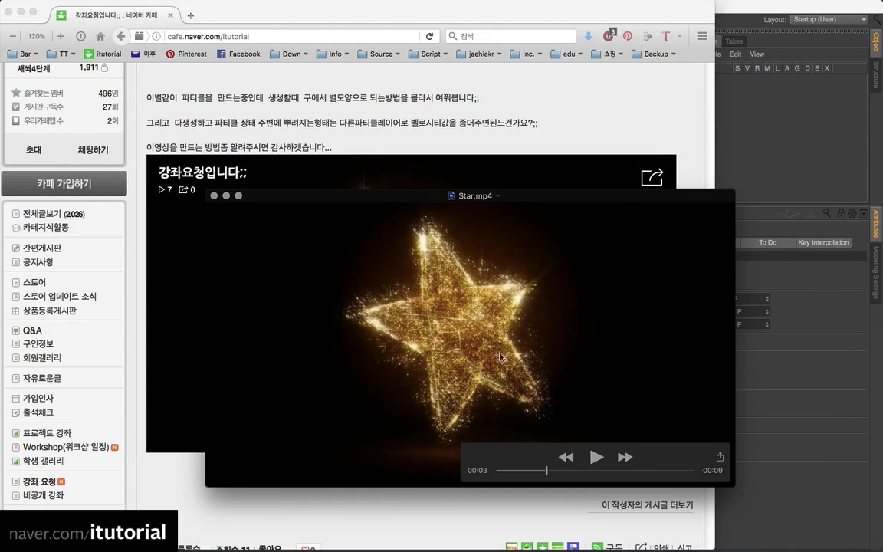
{"action": "left_click_drag", "start_coordinate": [551, 205], "coordinate": [535, 218]}
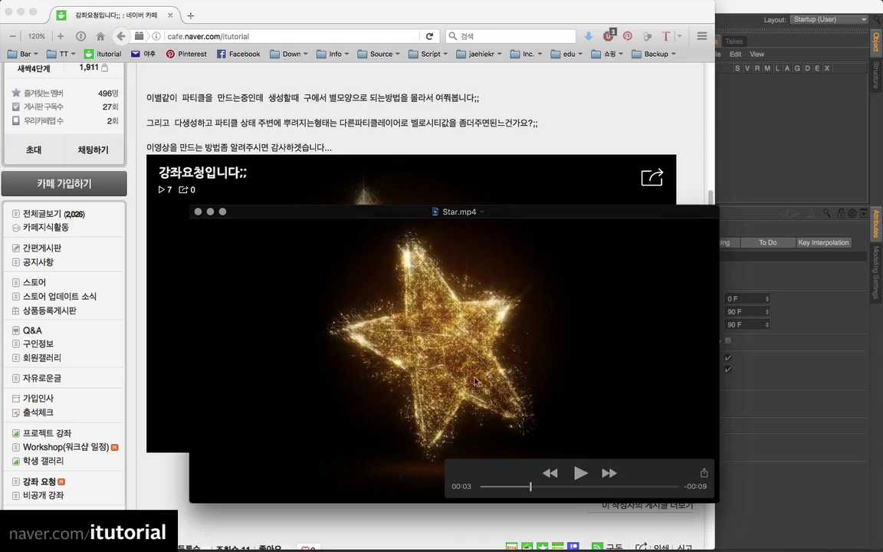
{"action": "left_click", "coordinate": [491, 487]}
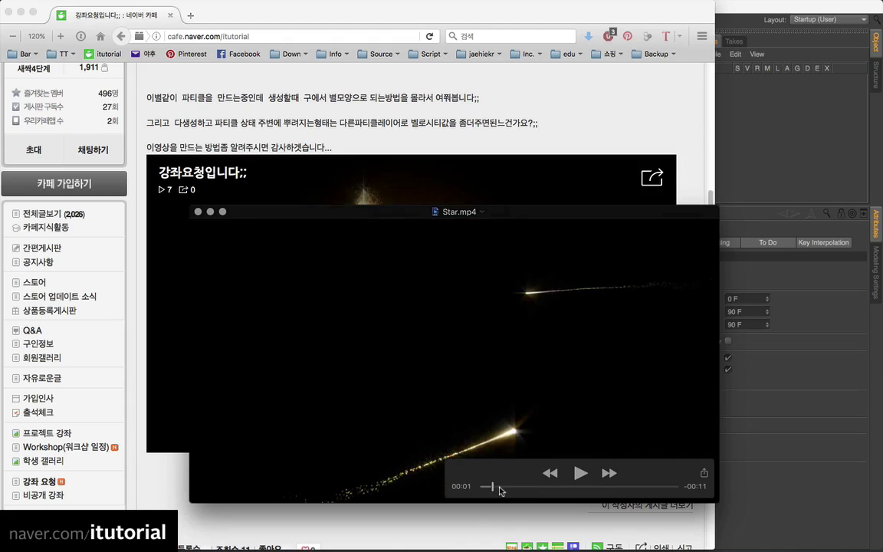
{"action": "left_click", "coordinate": [581, 473]}
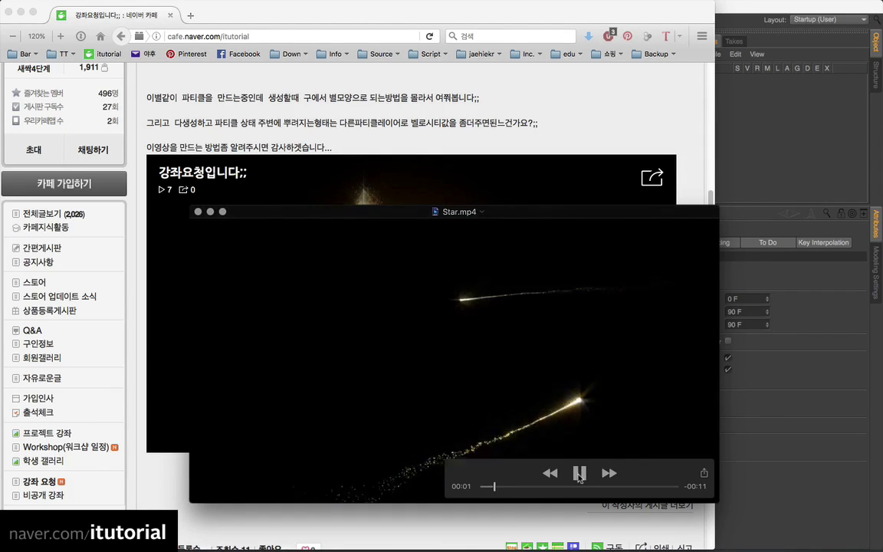
{"action": "left_click", "coordinate": [581, 474]}
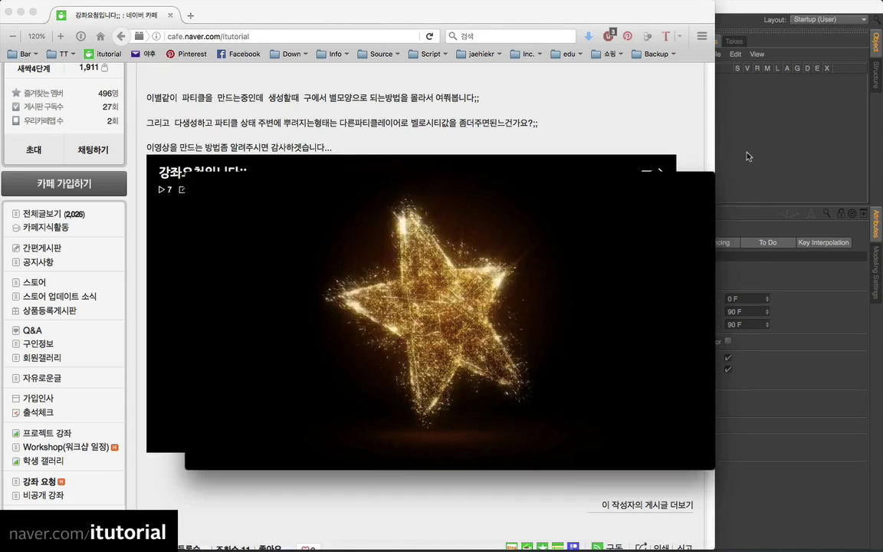
Step: Switch to Cinema 4D and look over the available Thinking Particles and X-Particles tools
{"action": "left_click", "coordinate": [748, 142]}
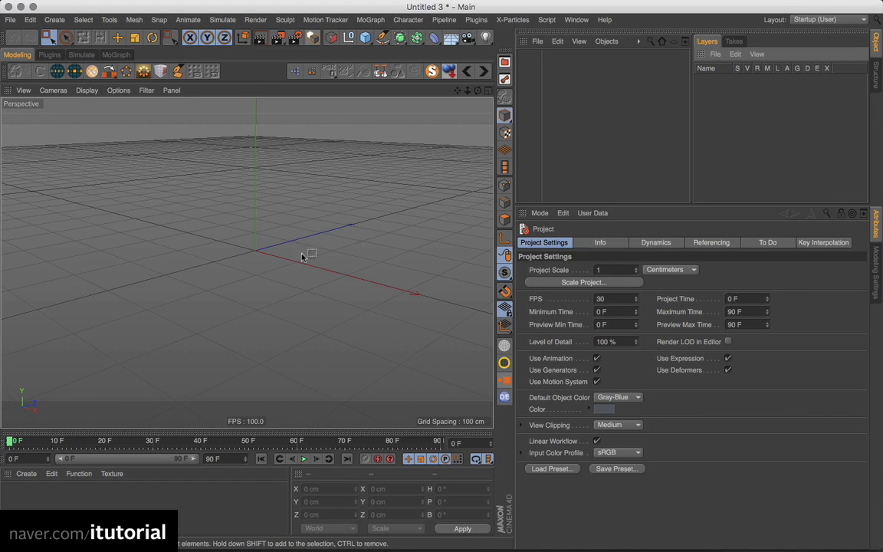
{"action": "left_click", "coordinate": [256, 20]}
{"action": "mouse_move", "coordinate": [222, 20]}
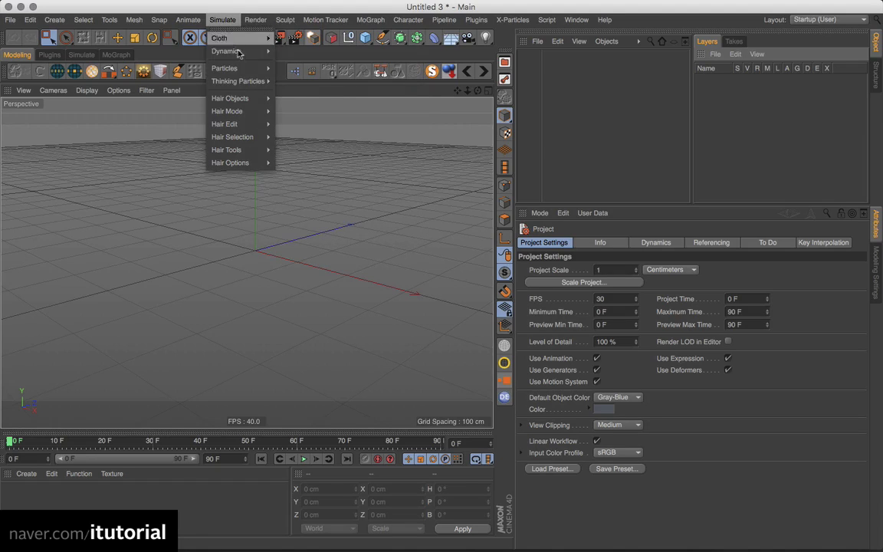
{"action": "mouse_move", "coordinate": [240, 81]}
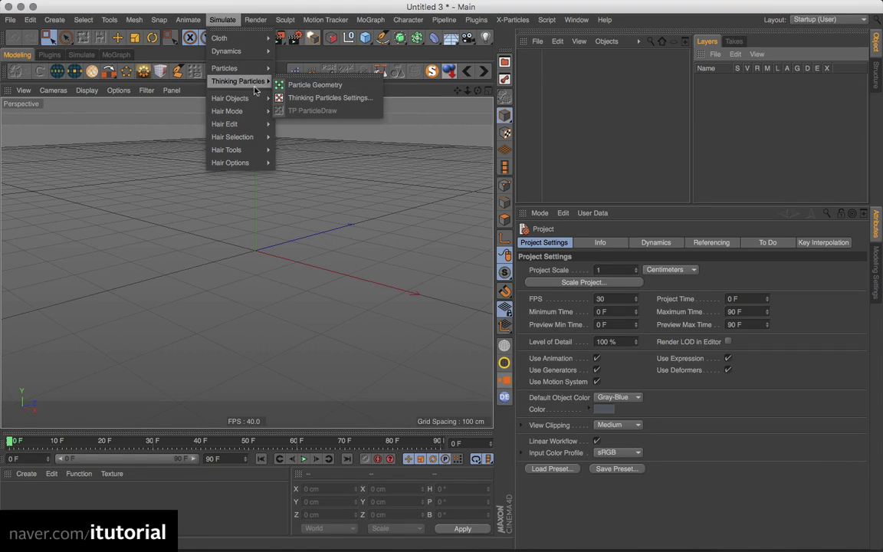
{"action": "left_click", "coordinate": [564, 118]}
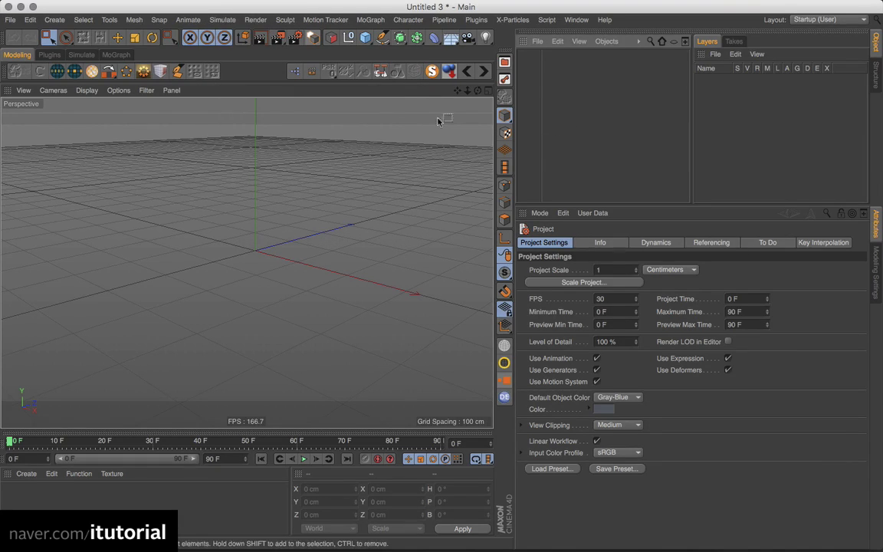
{"action": "left_click", "coordinate": [512, 20]}
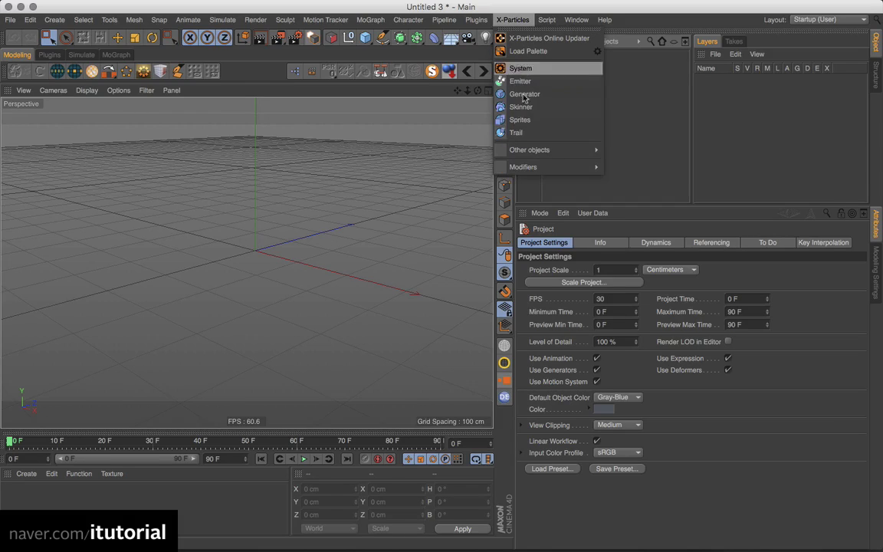
{"action": "left_click", "coordinate": [634, 107]}
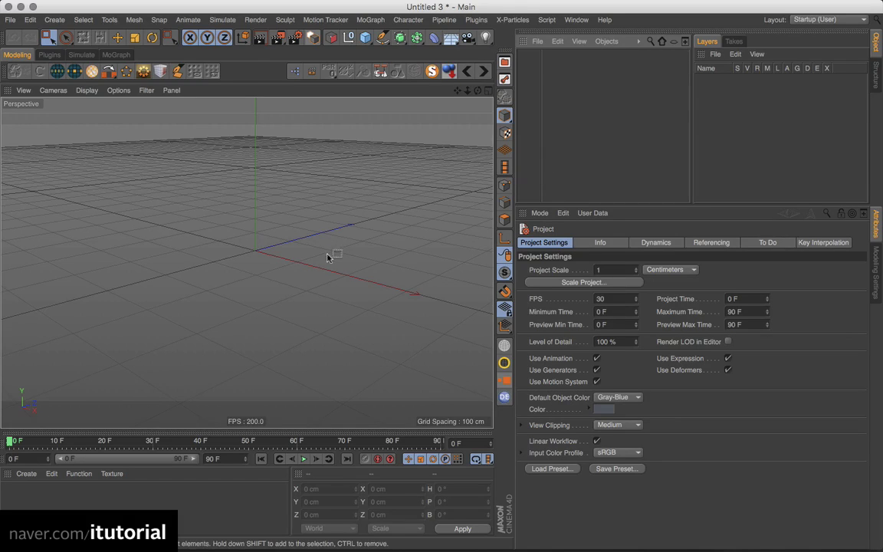
{"action": "mouse_move", "coordinate": [328, 257]}
{"action": "left_mouse_down", "text": "alt"}
{"action": "mouse_move", "coordinate": [309, 244]}
{"action": "mouse_move", "coordinate": [319, 262]}
{"action": "mouse_move", "coordinate": [335, 259]}
{"action": "left_mouse_up", "text": "alt"}
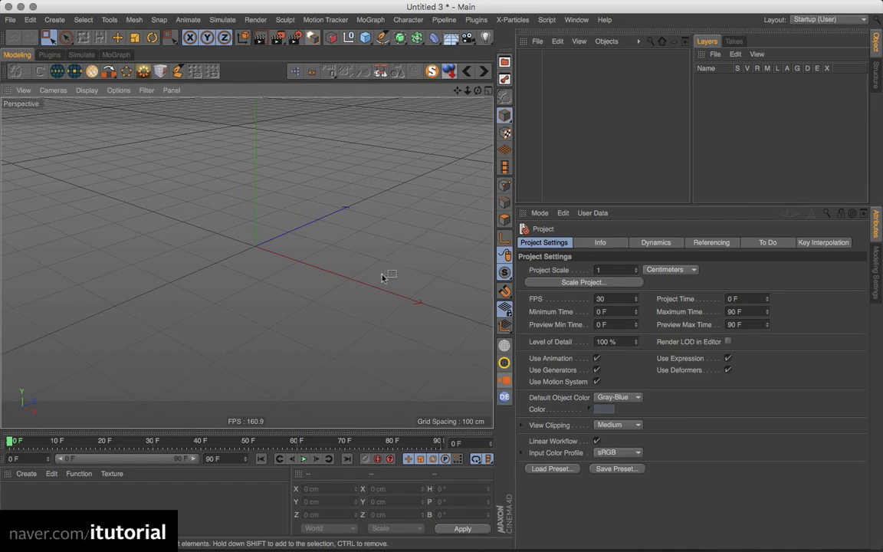
Step: Add an X-Particles Emitter to the scene, preview its default emission and rewind to the first frame
{"action": "left_click", "coordinate": [512, 20]}
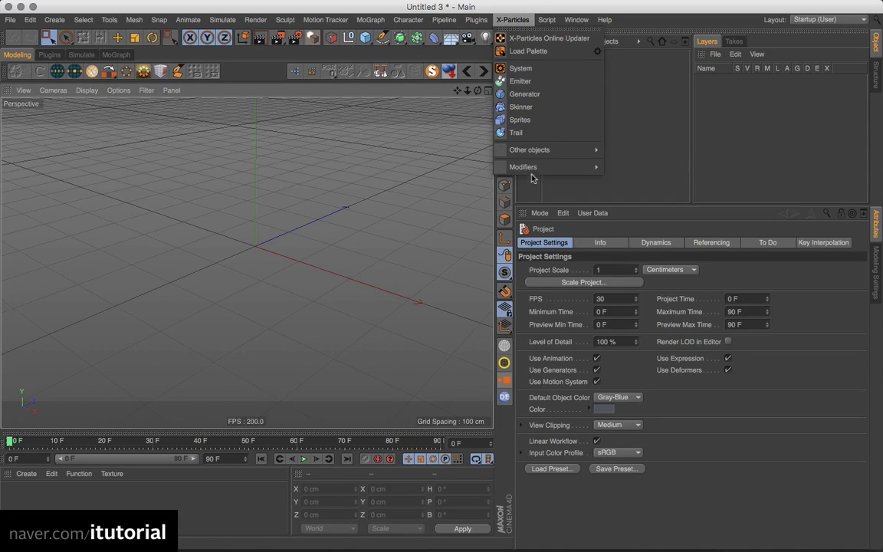
{"action": "left_click", "coordinate": [518, 81]}
{"action": "left_click_drag", "start_coordinate": [317, 287], "coordinate": [335, 276], "text": "alt"}
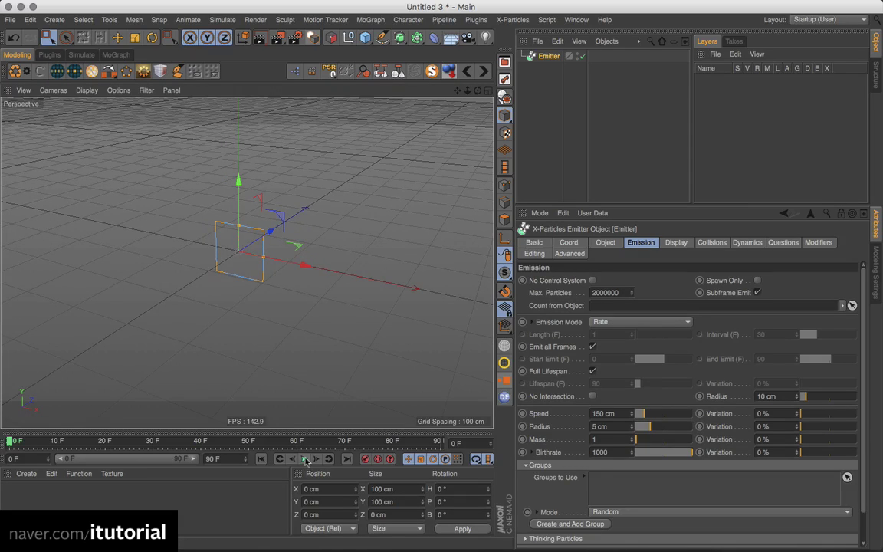
{"action": "key", "text": "F8"}
{"action": "left_click", "coordinate": [264, 458]}
{"action": "left_click_drag", "start_coordinate": [317, 314], "coordinate": [279, 271], "text": "alt"}
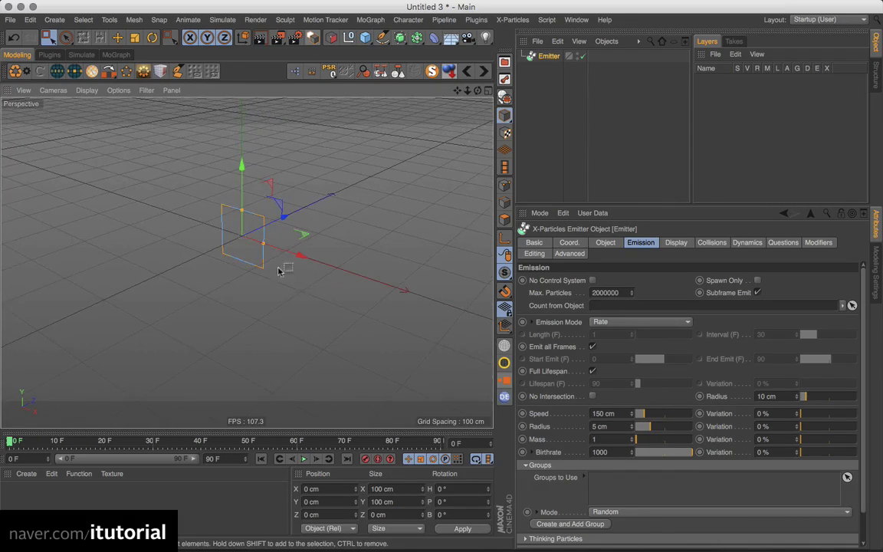
Step: Set the emitter shape to Sphere and play the animation to preview the particles
{"action": "left_click", "coordinate": [606, 243]}
{"action": "left_click", "coordinate": [620, 303]}
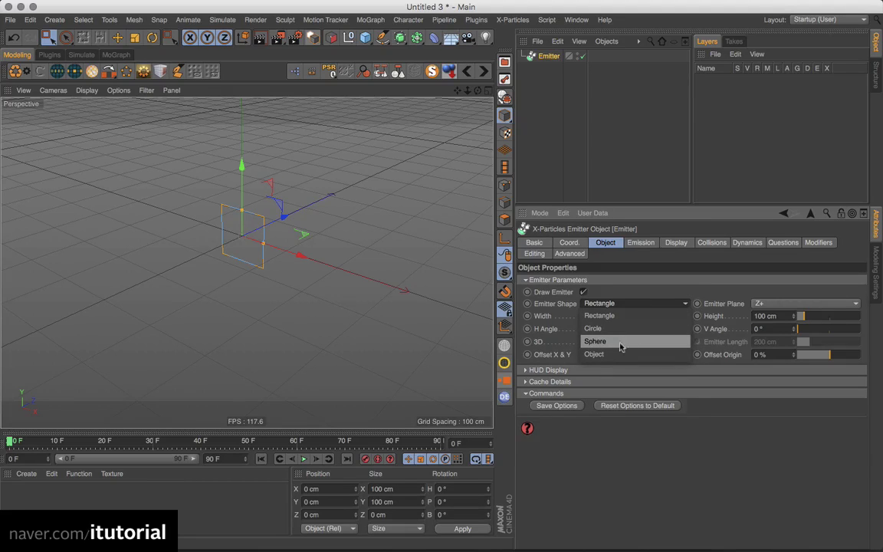
{"action": "left_click", "coordinate": [620, 342]}
{"action": "left_click_drag", "start_coordinate": [286, 294], "coordinate": [337, 456], "text": "alt"}
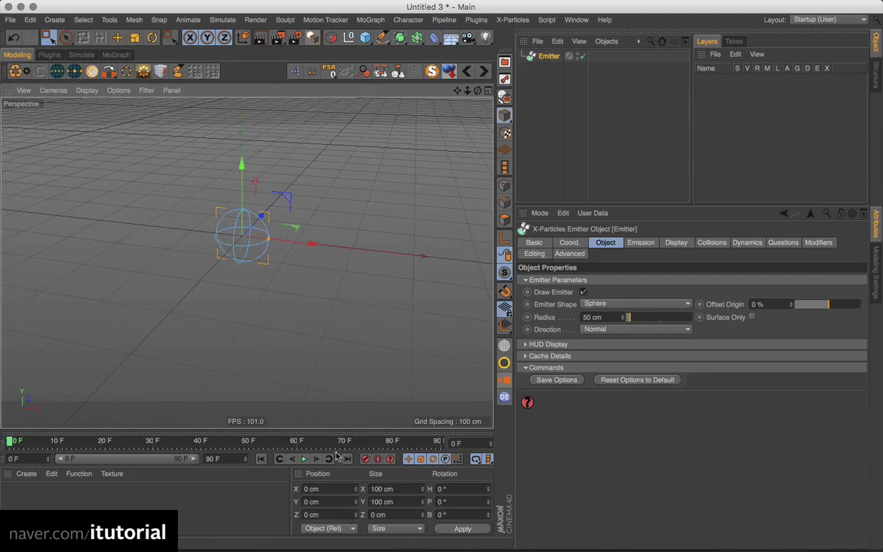
{"action": "left_click", "coordinate": [305, 458]}
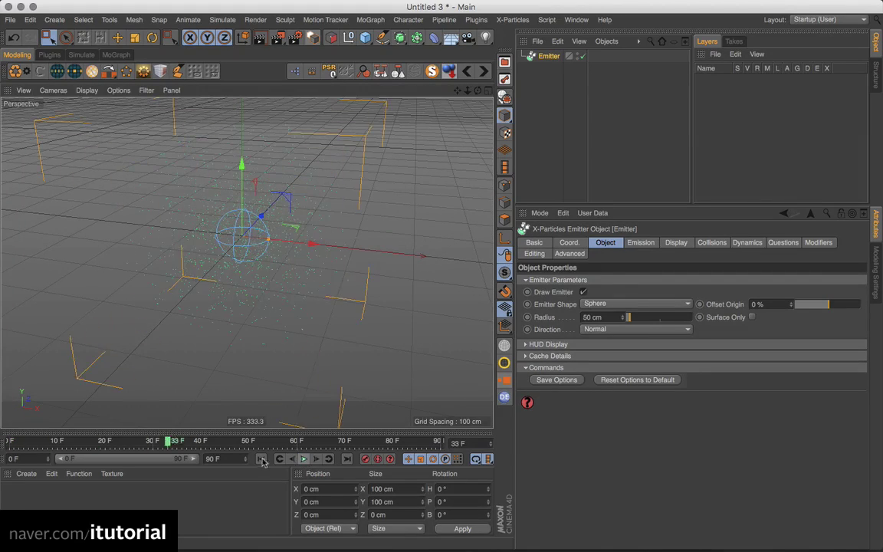
Step: Set the emitter's birthrate to 3000 and play the animation to check the denser emission
{"action": "left_click", "coordinate": [640, 243]}
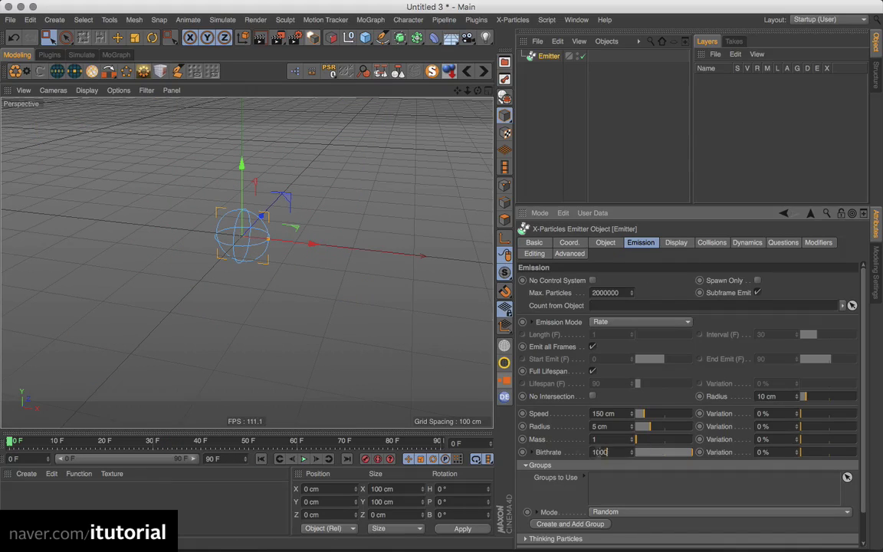
{"action": "double_click", "coordinate": [599, 452]}
{"action": "left_click", "coordinate": [567, 427]}
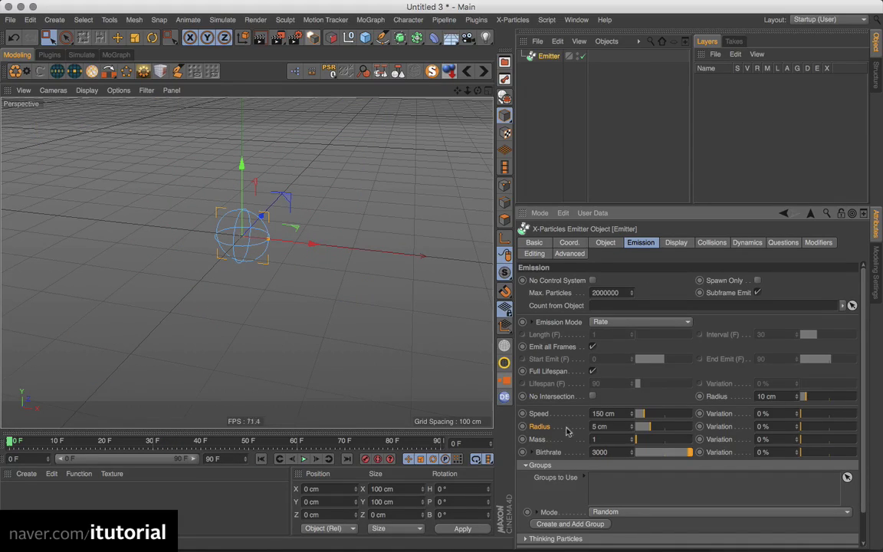
{"action": "left_click", "coordinate": [304, 460]}
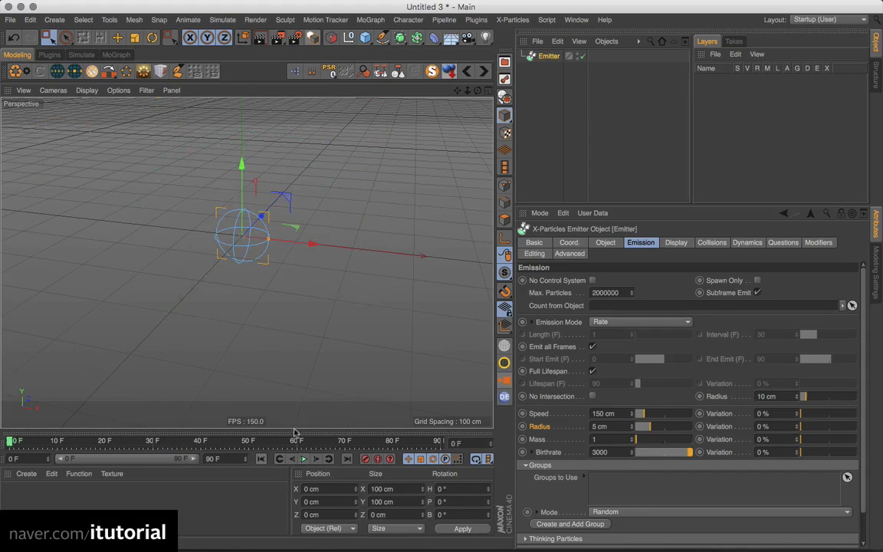
Step: Set the emitter's particle display color to yellow (FFF000) and play the animation to preview the recolored particles
{"action": "left_click", "coordinate": [676, 242]}
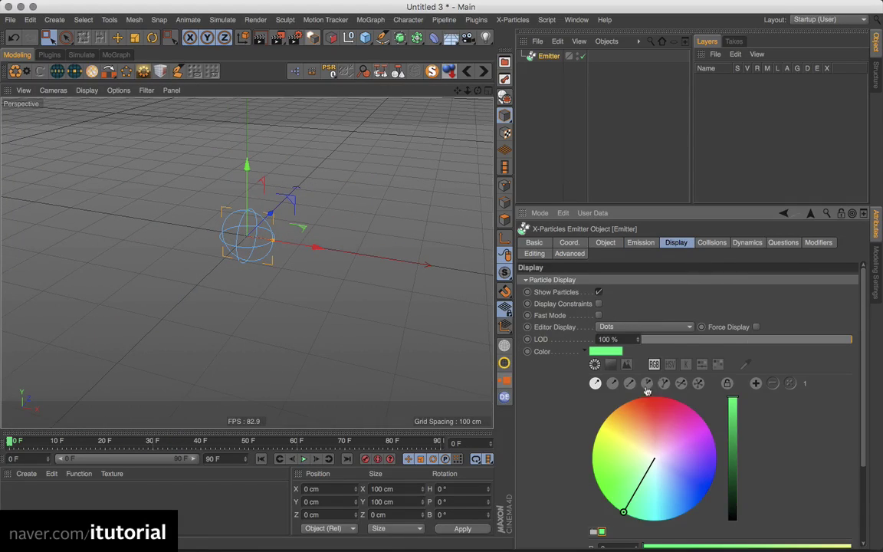
{"action": "left_click", "coordinate": [609, 352]}
{"action": "left_click_drag", "start_coordinate": [554, 340], "coordinate": [463, 281]}
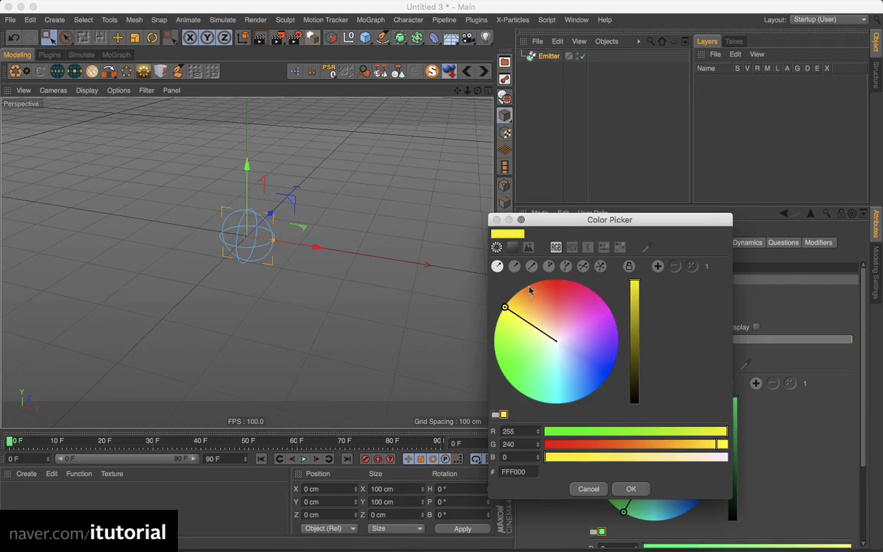
{"action": "left_click", "coordinate": [631, 489]}
{"action": "left_click", "coordinate": [305, 459]}
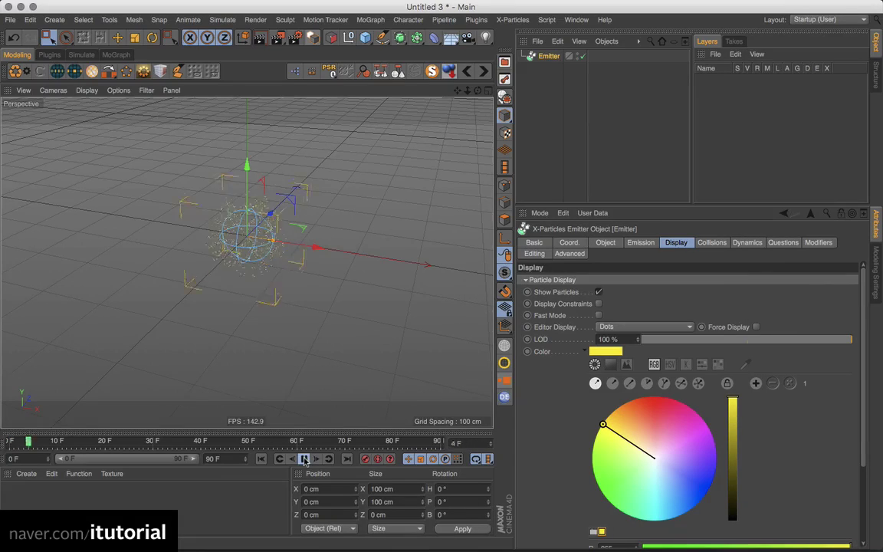
{"action": "left_click_drag", "start_coordinate": [326, 383], "coordinate": [342, 191], "text": "alt"}
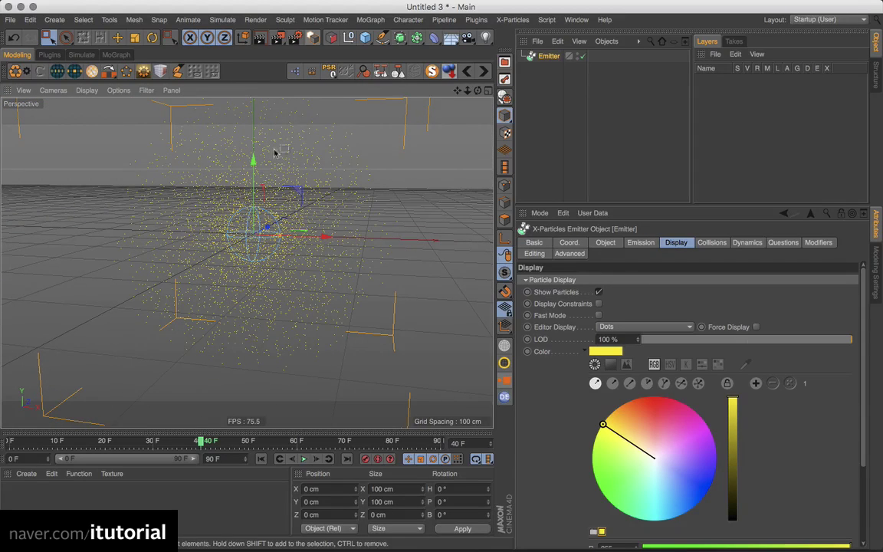
Step: Disable the Emitter object so its particles no longer show in the viewport
{"action": "left_click", "coordinate": [548, 72]}
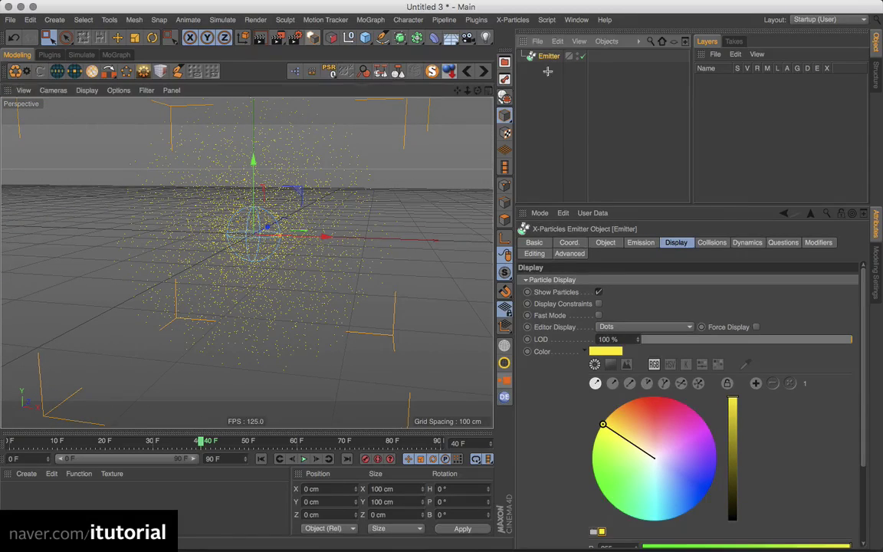
{"action": "left_click", "coordinate": [582, 57]}
{"action": "left_click_drag", "start_coordinate": [346, 249], "coordinate": [286, 283], "text": "alt"}
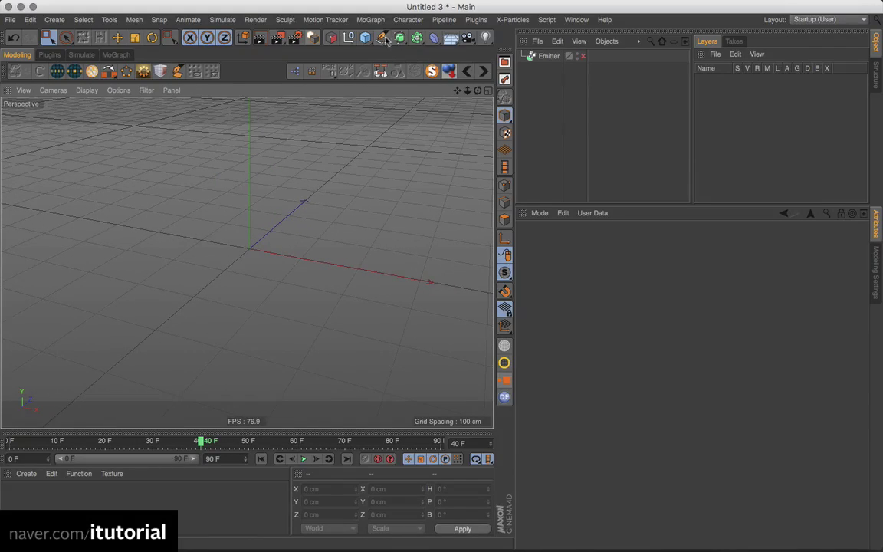
Step: Add a Star spline to the scene and set its number of points to 5
{"action": "left_click_drag", "start_coordinate": [385, 41], "coordinate": [591, 53]}
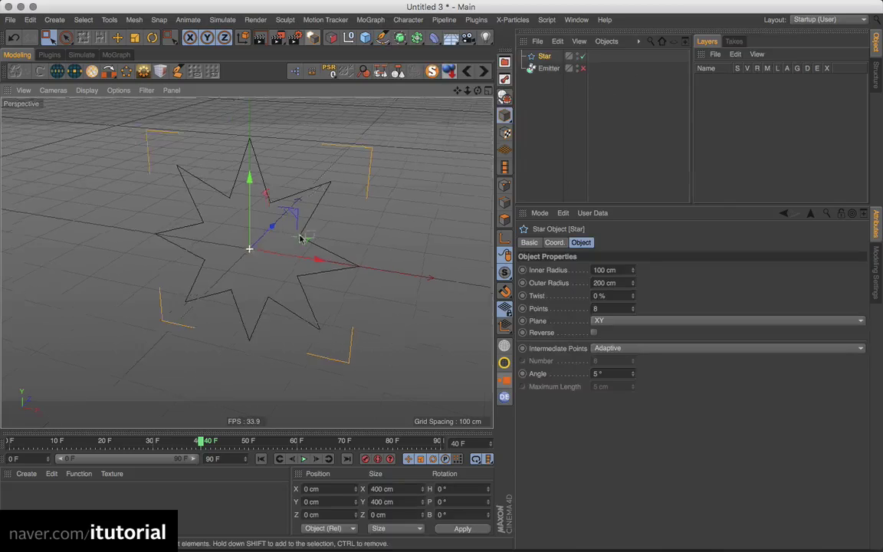
{"action": "double_click", "coordinate": [634, 311]}
{"action": "left_click", "coordinate": [633, 311]}
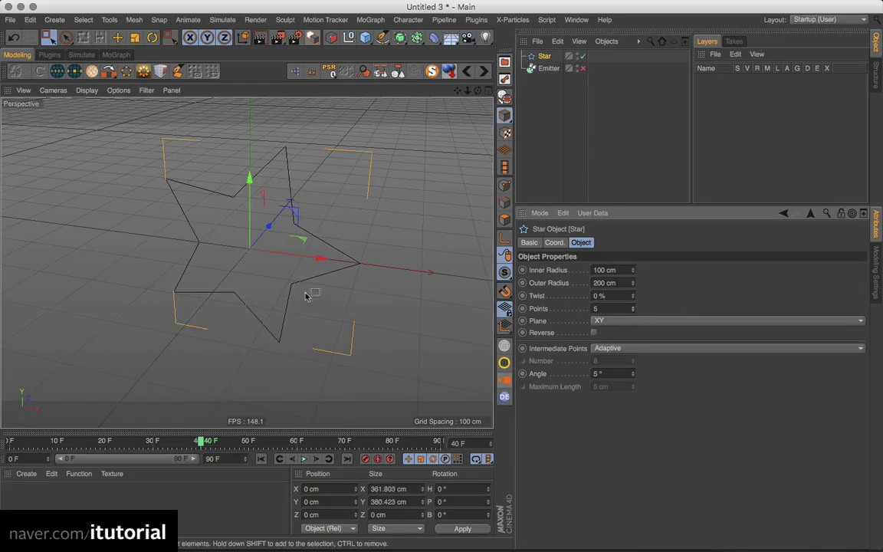
{"action": "left_click_drag", "start_coordinate": [305, 296], "coordinate": [418, 296], "text": "alt"}
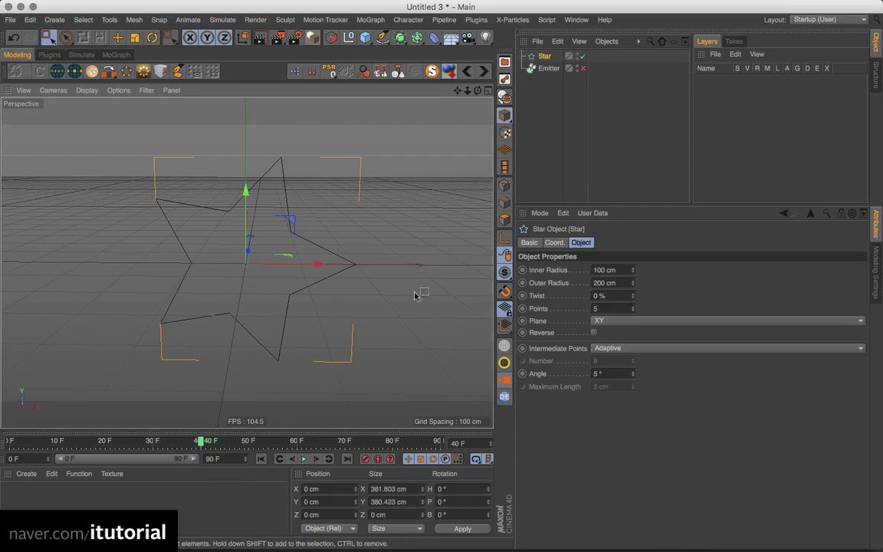
Step: Create a copy of the star with inner and outer radius 0 cm, offset to about -32 cm on Z
{"action": "left_click_drag", "start_coordinate": [544, 56], "coordinate": [549, 92]}
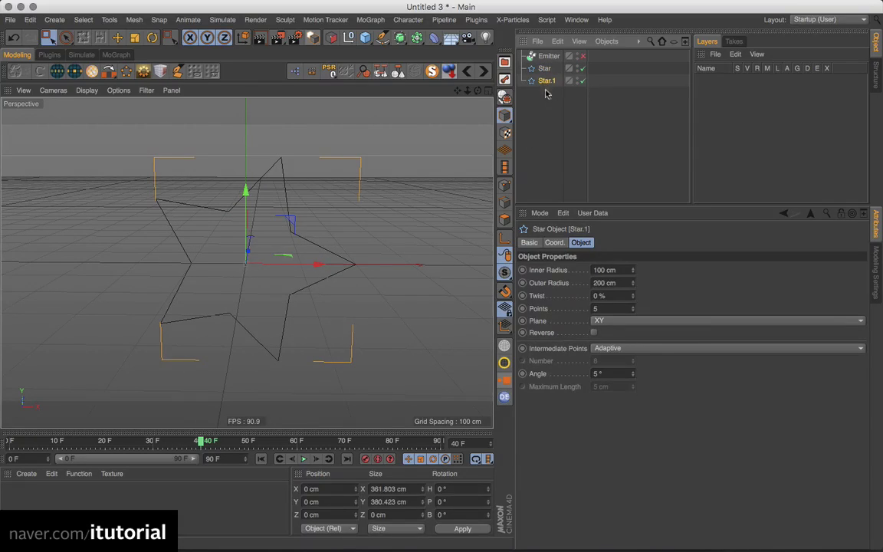
{"action": "left_click", "coordinate": [621, 271]}
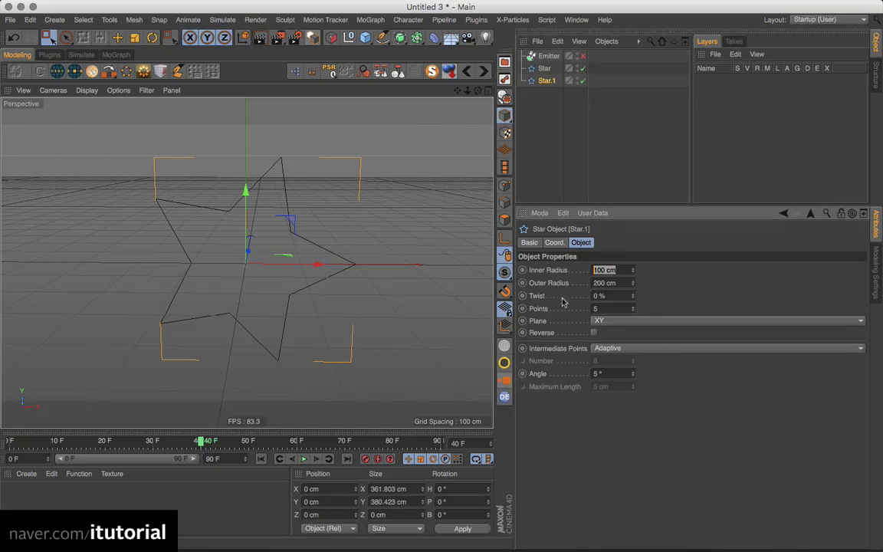
{"action": "type", "text": "0"}
{"action": "double_click", "coordinate": [620, 283]}
{"action": "type", "text": "0"}
{"action": "key", "text": "Return"}
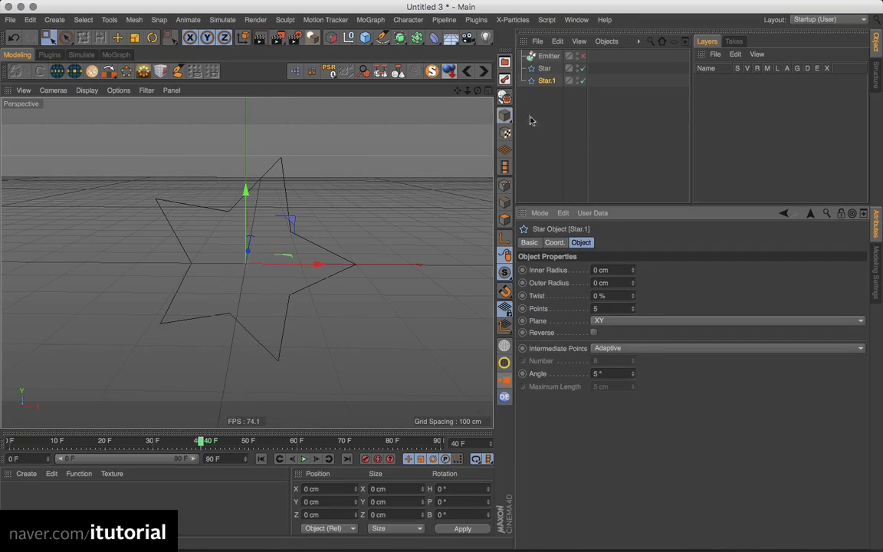
{"action": "left_click_drag", "start_coordinate": [375, 185], "coordinate": [295, 261], "text": "alt"}
Step: Add a Loft generator, nest both star splines inside it and place it below the Emitter
{"action": "left_click", "coordinate": [543, 68], "text": "shift"}
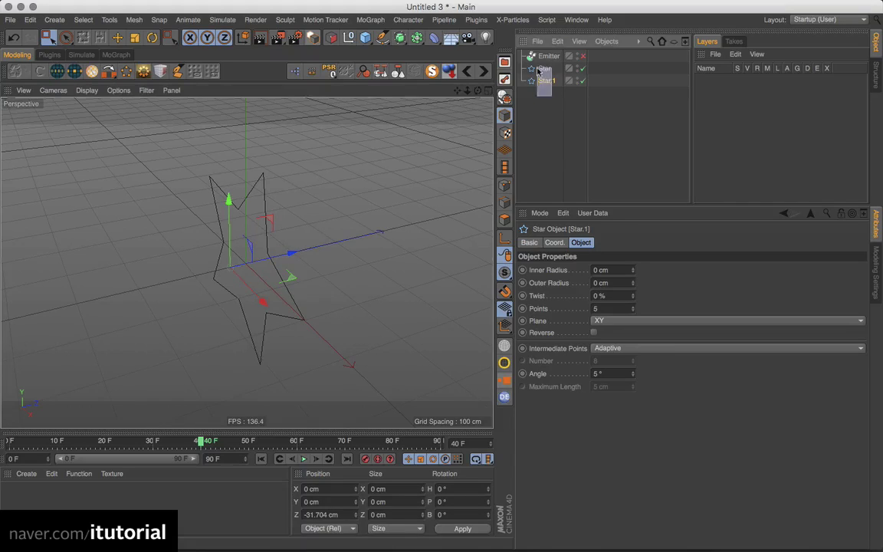
{"action": "left_click", "coordinate": [417, 39]}
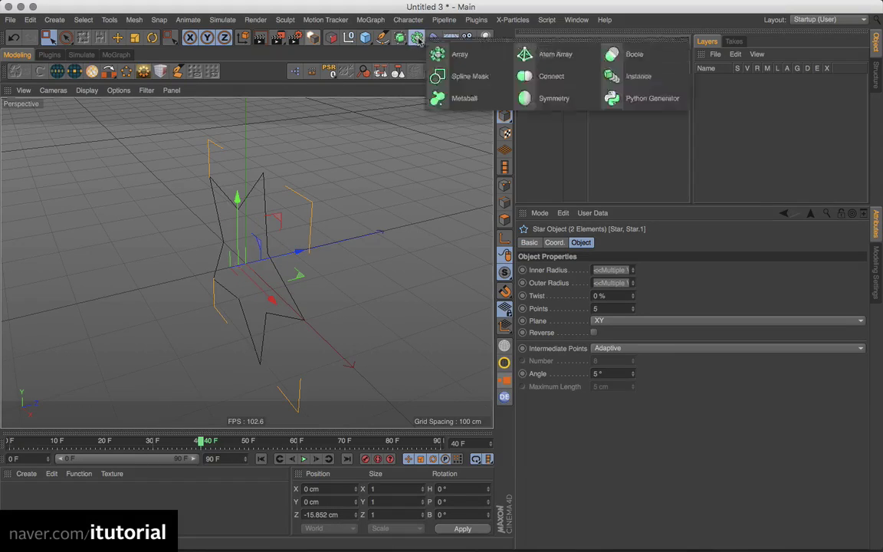
{"action": "left_click", "coordinate": [401, 38]}
{"action": "left_click", "coordinate": [520, 76]}
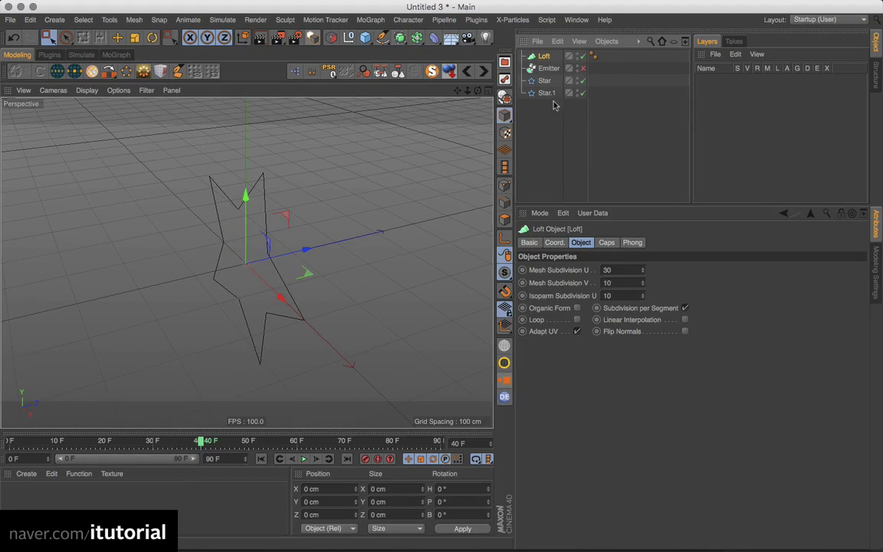
{"action": "left_click", "coordinate": [546, 93]}
{"action": "left_click", "coordinate": [543, 80], "text": "shift"}
{"action": "left_click_drag", "start_coordinate": [544, 80], "coordinate": [545, 62]}
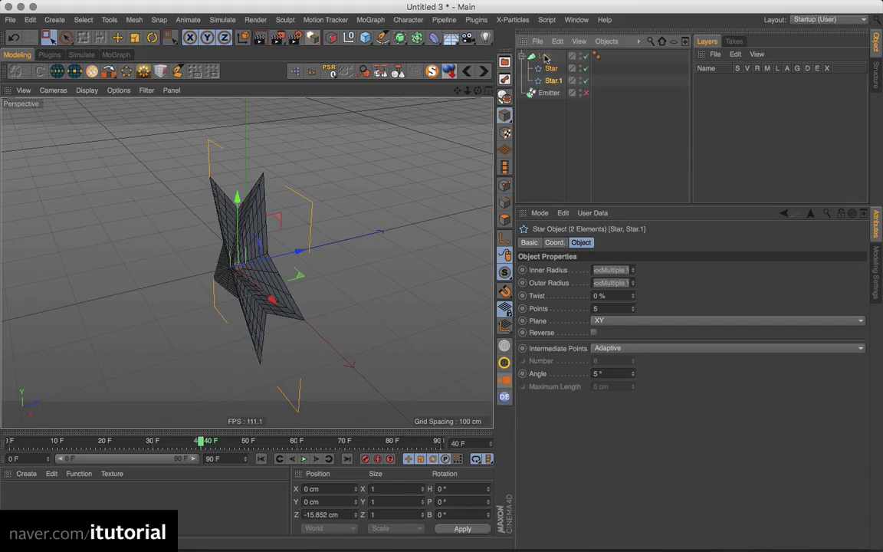
{"action": "left_click", "coordinate": [546, 59]}
{"action": "left_click_drag", "start_coordinate": [299, 263], "coordinate": [368, 238], "text": "alt"}
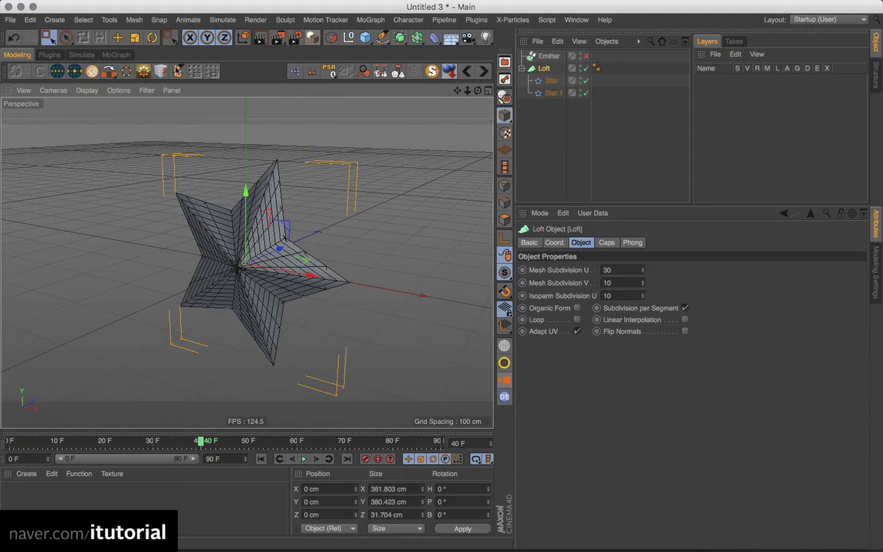
Step: Move the zero-radius star spline along Z to about -40 cm to deepen the lofted star
{"action": "left_click", "coordinate": [118, 37]}
{"action": "left_click_drag", "start_coordinate": [376, 177], "coordinate": [339, 229], "text": "alt"}
{"action": "left_click", "coordinate": [555, 92]}
{"action": "left_click_drag", "start_coordinate": [294, 252], "coordinate": [375, 262]}
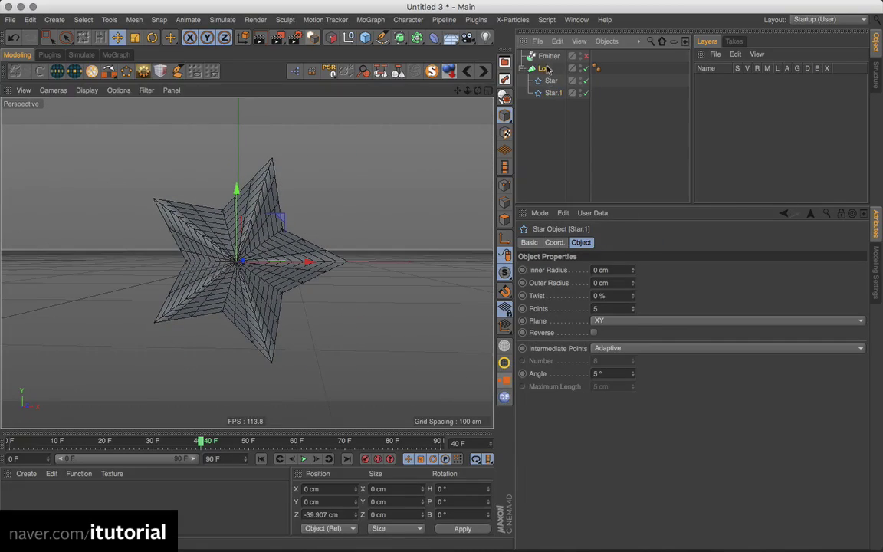
Step: Set the Loft's mesh subdivision to 22 in U and 3 in V, and its start cap to None
{"action": "left_click", "coordinate": [569, 69]}
{"action": "left_click_drag", "start_coordinate": [643, 283], "coordinate": [646, 277]}
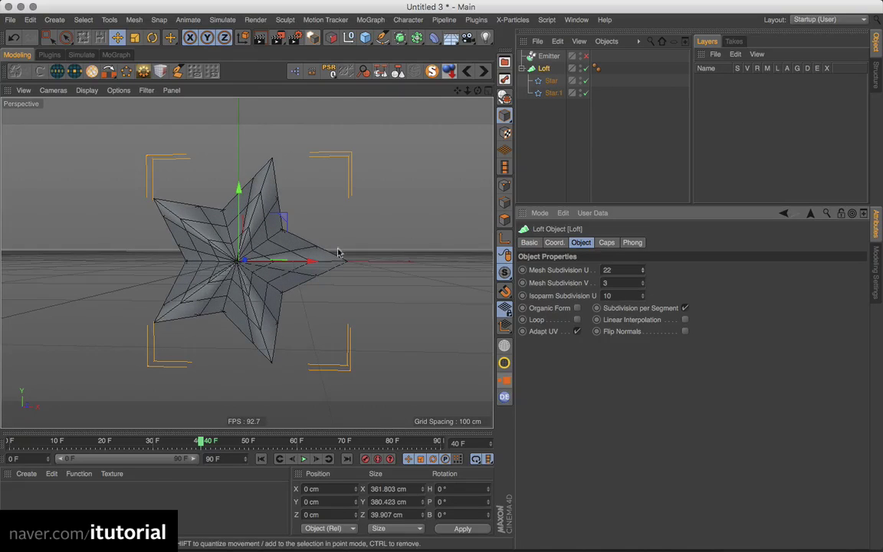
{"action": "left_click_drag", "start_coordinate": [338, 252], "coordinate": [230, 230], "text": "alt"}
{"action": "left_click", "coordinate": [607, 242]}
{"action": "left_click", "coordinate": [621, 269]}
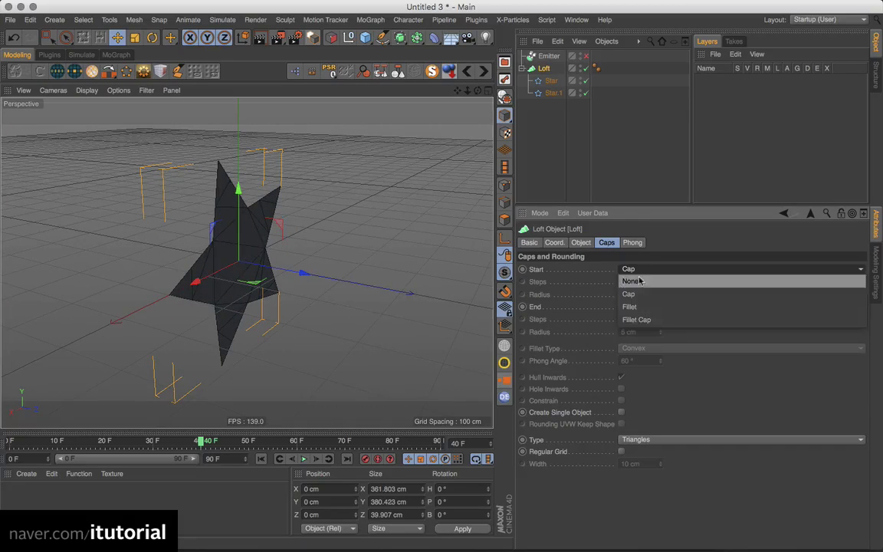
{"action": "left_click", "coordinate": [630, 280]}
{"action": "left_click_drag", "start_coordinate": [483, 289], "coordinate": [515, 186], "text": "alt"}
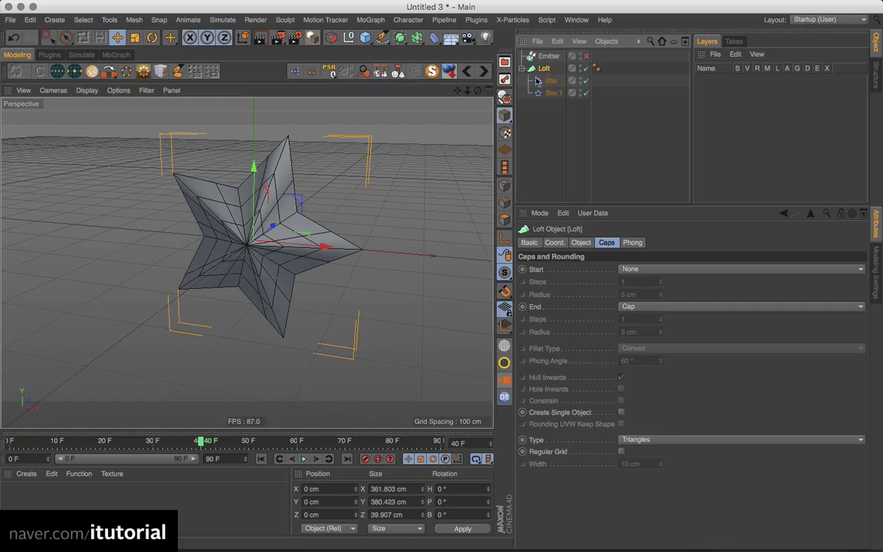
Step: Add a Symmetry object, place the Loft inside it and set the mirror plane to XY
{"action": "left_click_drag", "start_coordinate": [418, 39], "coordinate": [558, 94]}
{"action": "left_click_drag", "start_coordinate": [369, 251], "coordinate": [351, 221], "text": "alt"}
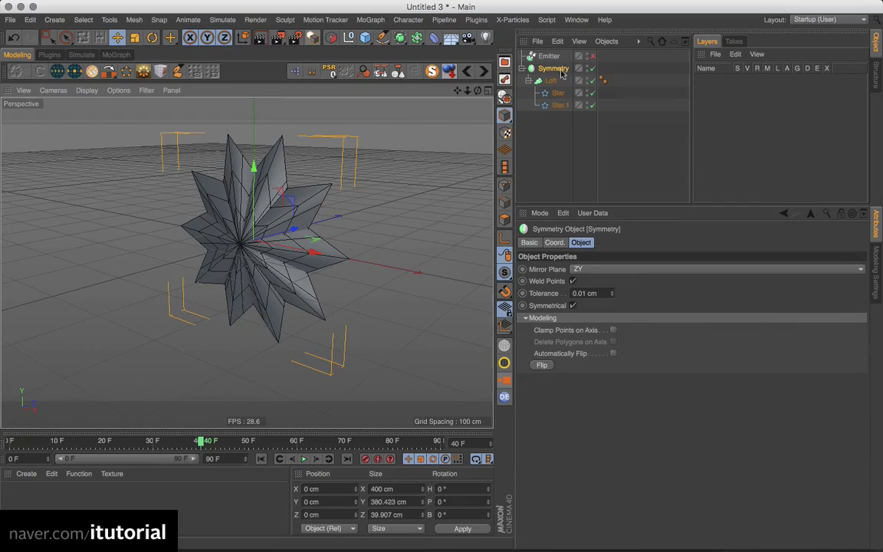
{"action": "left_click", "coordinate": [617, 269]}
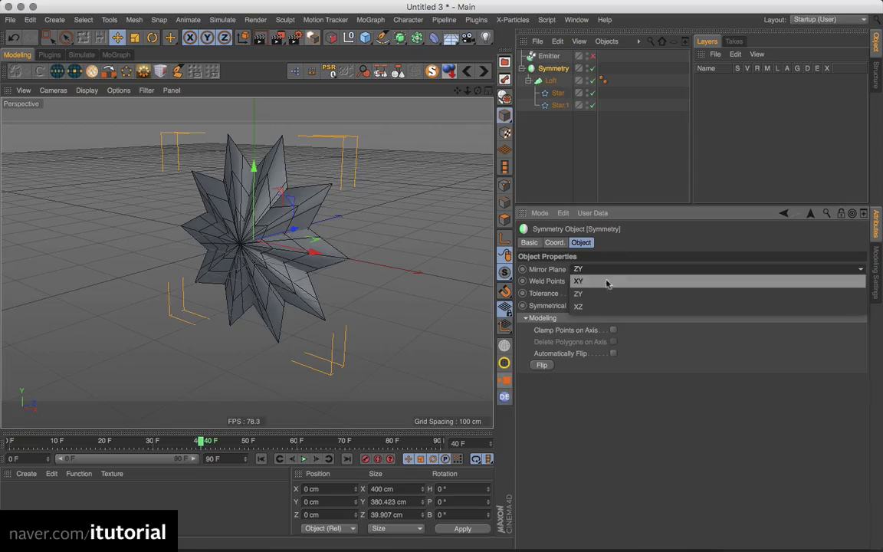
{"action": "left_click", "coordinate": [605, 281]}
{"action": "left_click_drag", "start_coordinate": [408, 248], "coordinate": [159, 262], "text": "alt"}
{"action": "left_click_drag", "start_coordinate": [266, 241], "coordinate": [414, 244], "text": "alt"}
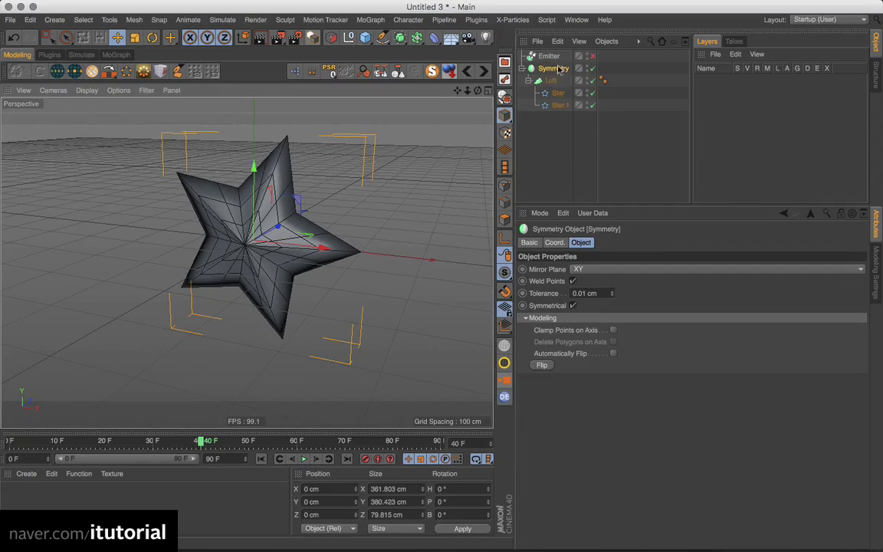
Step: Enable the angle limit on the Loft's Phong tag to sharpen the star's shading
{"action": "left_click", "coordinate": [603, 81]}
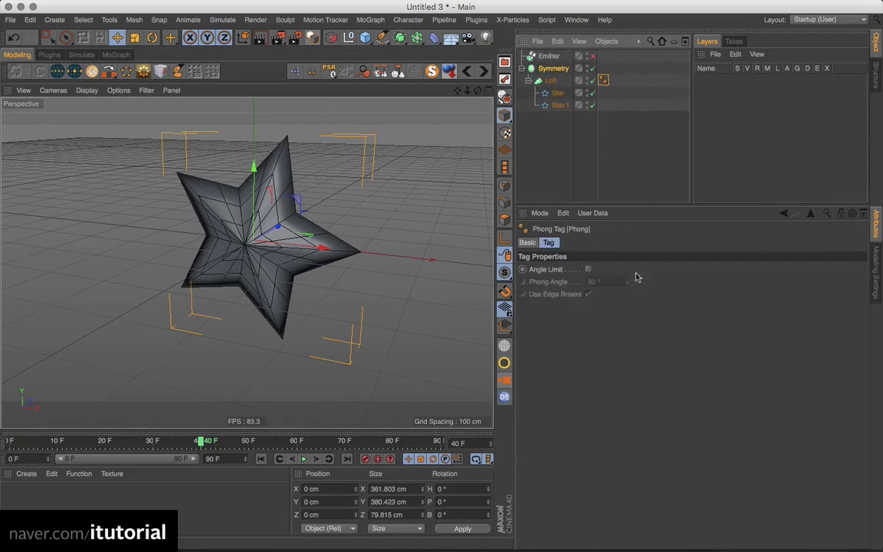
{"action": "left_click", "coordinate": [588, 269]}
{"action": "mouse_move", "coordinate": [335, 213]}
{"action": "left_mouse_down", "text": "alt"}
{"action": "mouse_move", "coordinate": [89, 252]}
{"action": "mouse_move", "coordinate": [366, 205]}
{"action": "mouse_move", "coordinate": [383, 253]}
{"action": "left_mouse_up", "text": "alt"}
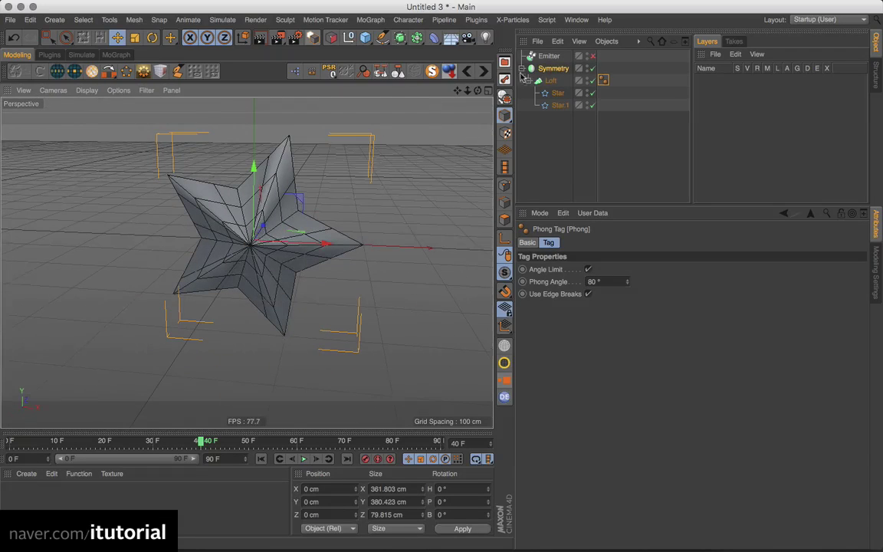
Step: Convert the Symmetry star to a single polygon object, delete the leftover original and place the result below the Emitter
{"action": "left_click", "coordinate": [522, 68]}
{"action": "left_click", "coordinate": [532, 69]}
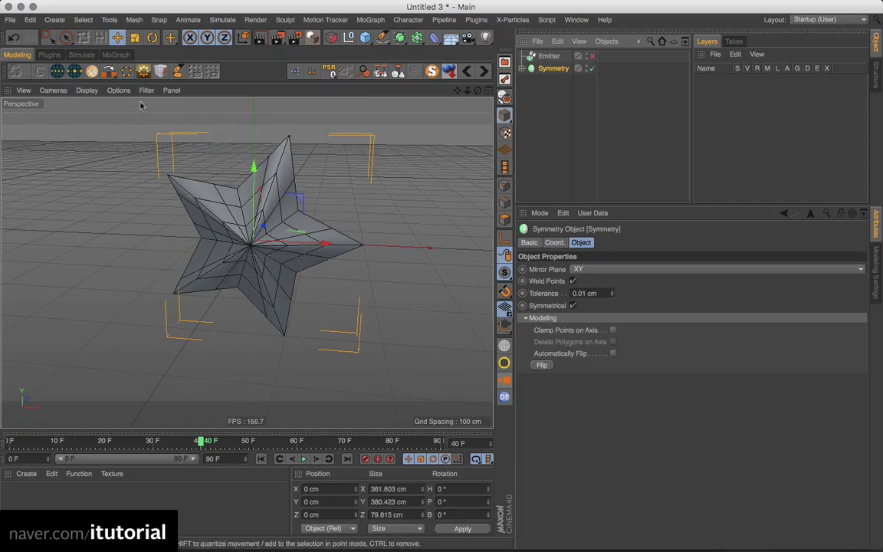
{"action": "left_click", "coordinate": [144, 70]}
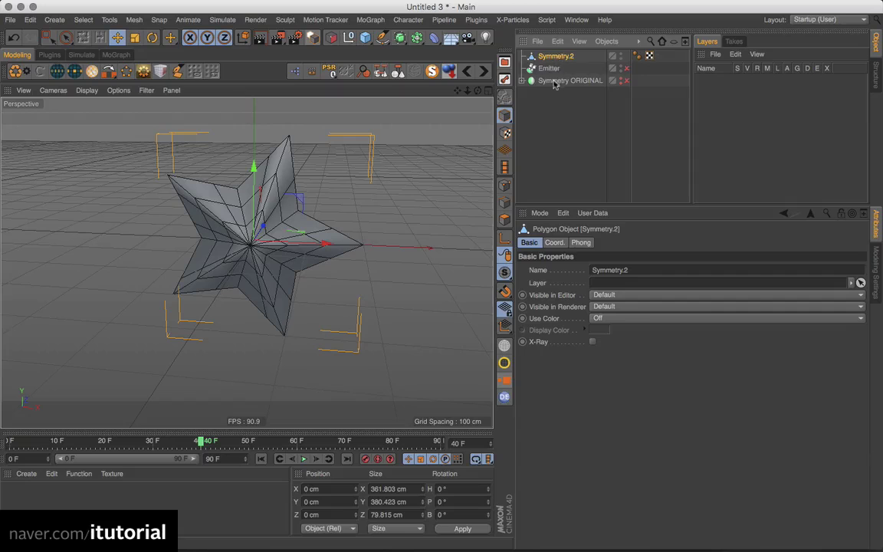
{"action": "left_click", "coordinate": [556, 81]}
{"action": "key", "text": "Delete"}
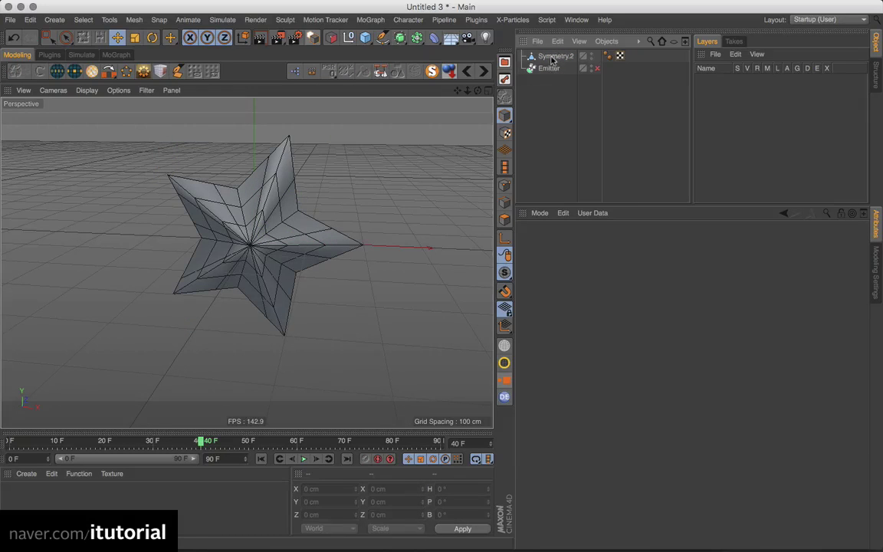
{"action": "left_click_drag", "start_coordinate": [552, 59], "coordinate": [548, 79]}
{"action": "left_click_drag", "start_coordinate": [339, 232], "coordinate": [270, 232], "text": "alt"}
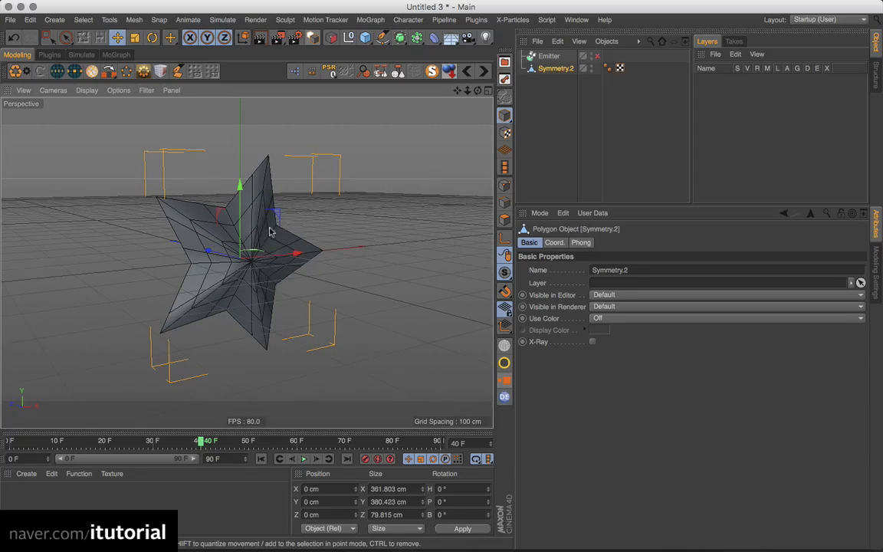
Step: Hide the polygon star in both the editor and the renderer, and re-enable the Emitter
{"action": "double_click", "coordinate": [591, 67]}
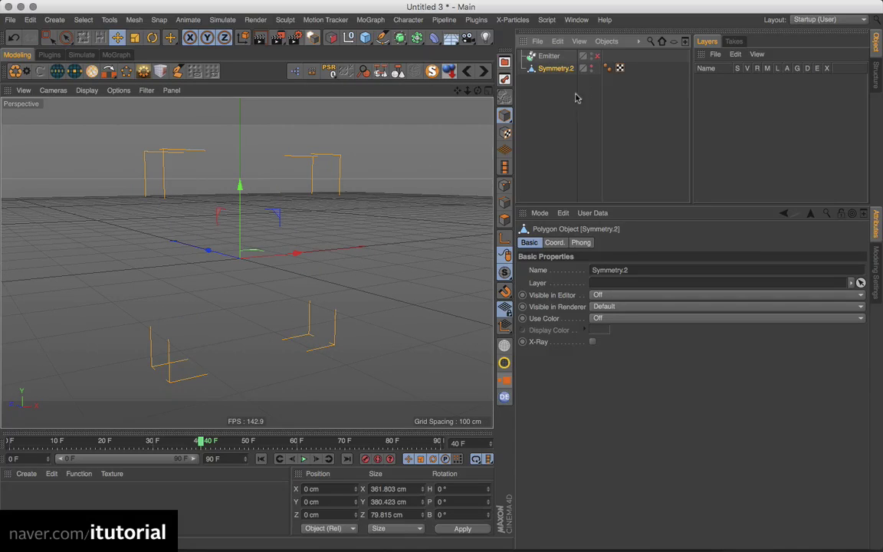
{"action": "double_click", "coordinate": [591, 70]}
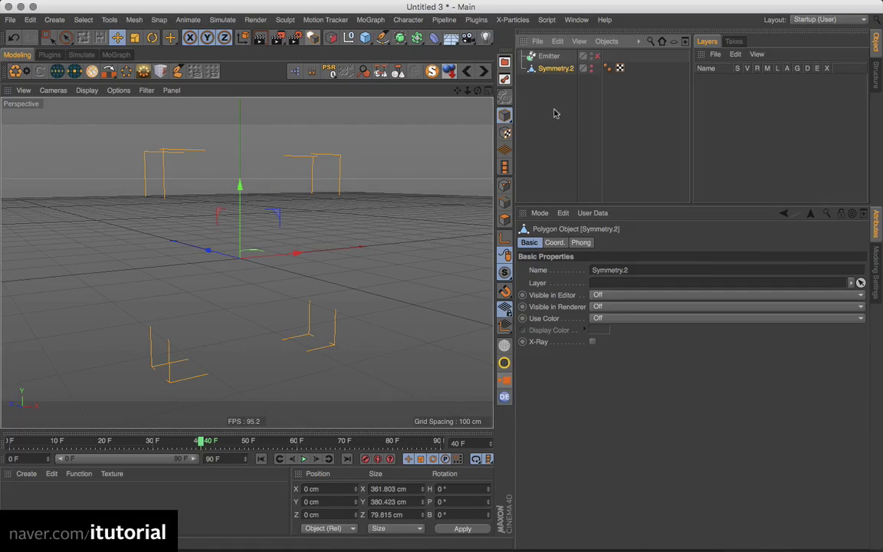
{"action": "left_click", "coordinate": [597, 56]}
Step: Play the animation to preview the particle emission around the hidden star and rewind to the first frame
{"action": "left_click_drag", "start_coordinate": [274, 253], "coordinate": [322, 280], "text": "alt"}
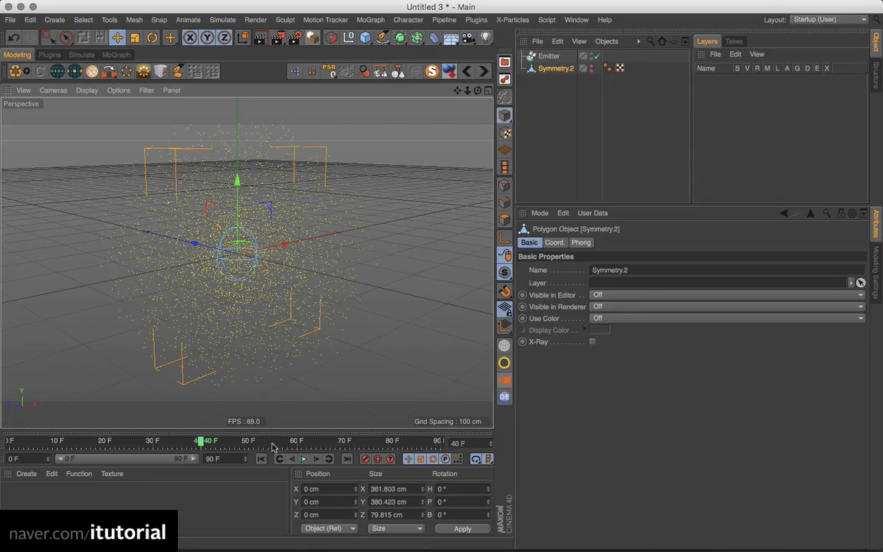
{"action": "left_click", "coordinate": [285, 459]}
{"action": "left_click", "coordinate": [306, 459]}
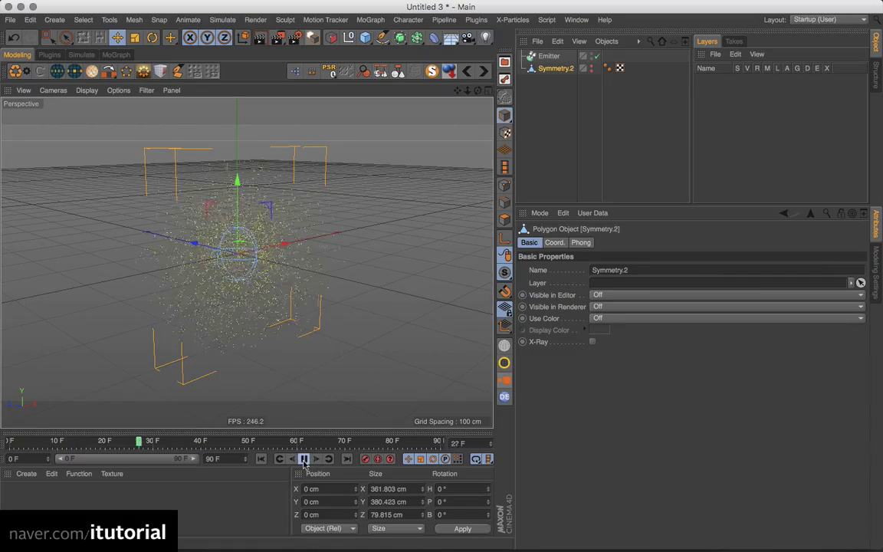
{"action": "left_click", "coordinate": [276, 458]}
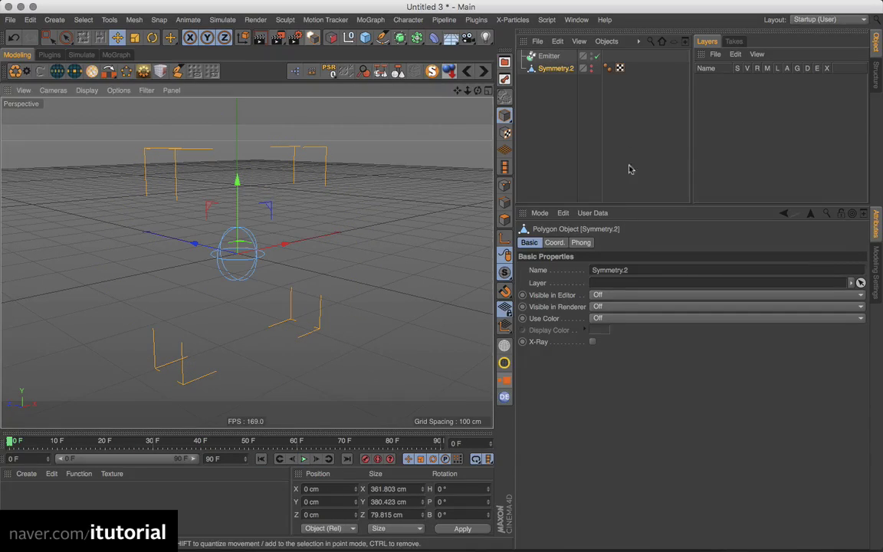
Step: Set the Emitter's emission mode to Pulse, turn off Emit all Frames and set End Emit to 1
{"action": "left_click", "coordinate": [548, 57]}
{"action": "left_click", "coordinate": [640, 243]}
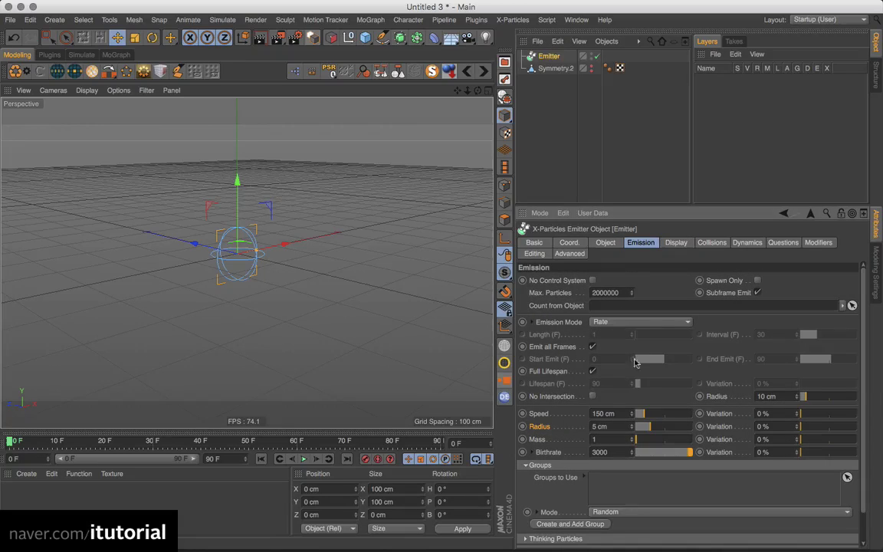
{"action": "left_click", "coordinate": [644, 322]}
{"action": "left_click", "coordinate": [609, 335]}
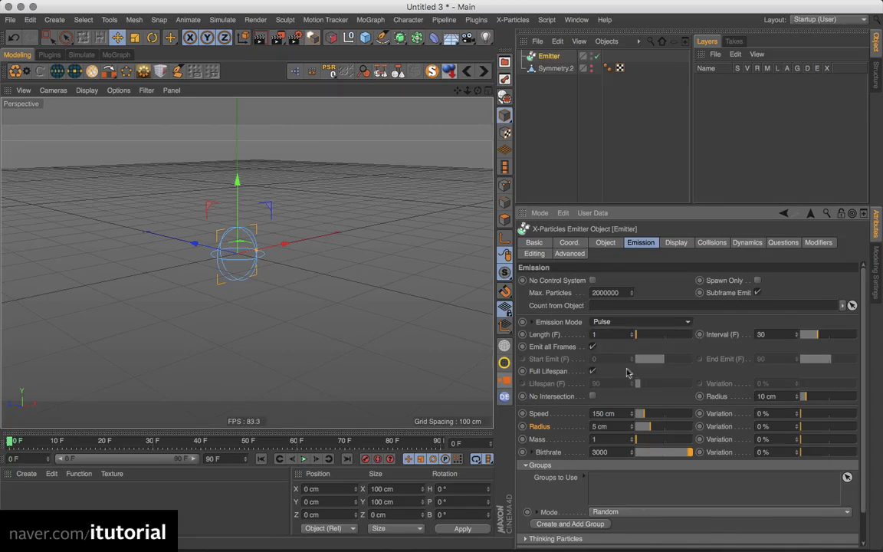
{"action": "left_click", "coordinate": [593, 347]}
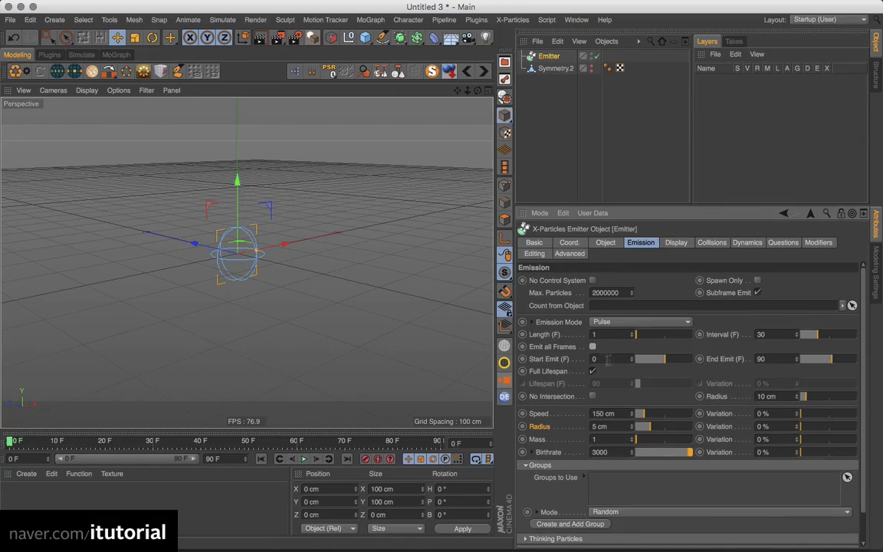
{"action": "double_click", "coordinate": [759, 358]}
Step: Play the animation to preview the single-pulse emission, stop it and rewind to the first frame
{"action": "left_click", "coordinate": [304, 460]}
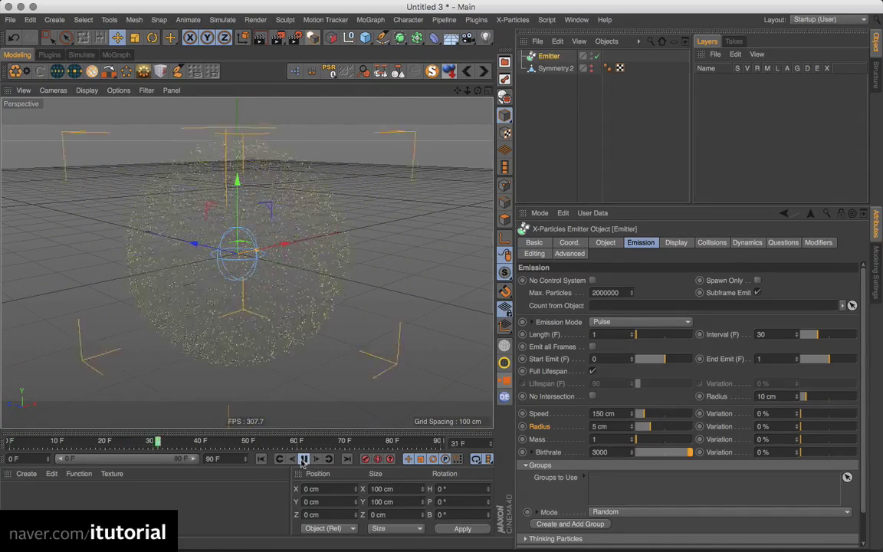
{"action": "left_click", "coordinate": [304, 460]}
{"action": "left_click", "coordinate": [262, 459]}
{"action": "mouse_move", "coordinate": [292, 281]}
{"action": "left_mouse_down", "text": "alt"}
{"action": "mouse_move", "coordinate": [289, 288]}
{"action": "mouse_move", "coordinate": [345, 280]}
{"action": "left_mouse_up", "text": "alt"}
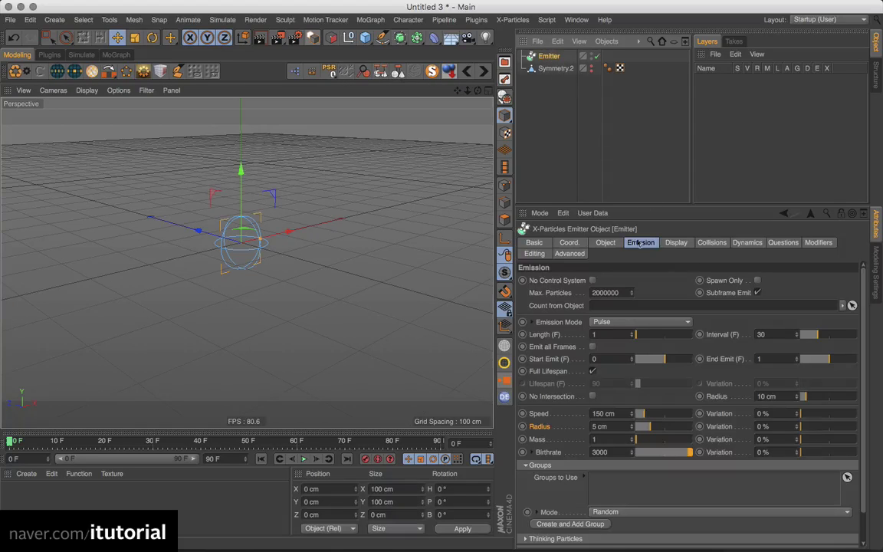
Step: Add an X-Particles Cover/Target modifier and assign the hidden polygon star Symmetry.2 as its target object
{"action": "left_click", "coordinate": [512, 19]}
{"action": "mouse_move", "coordinate": [560, 167]}
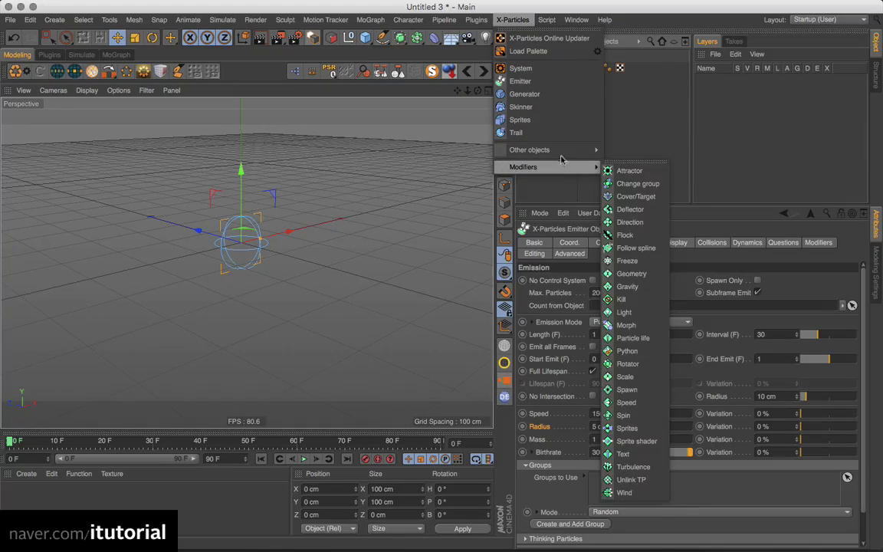
{"action": "left_click", "coordinate": [636, 196]}
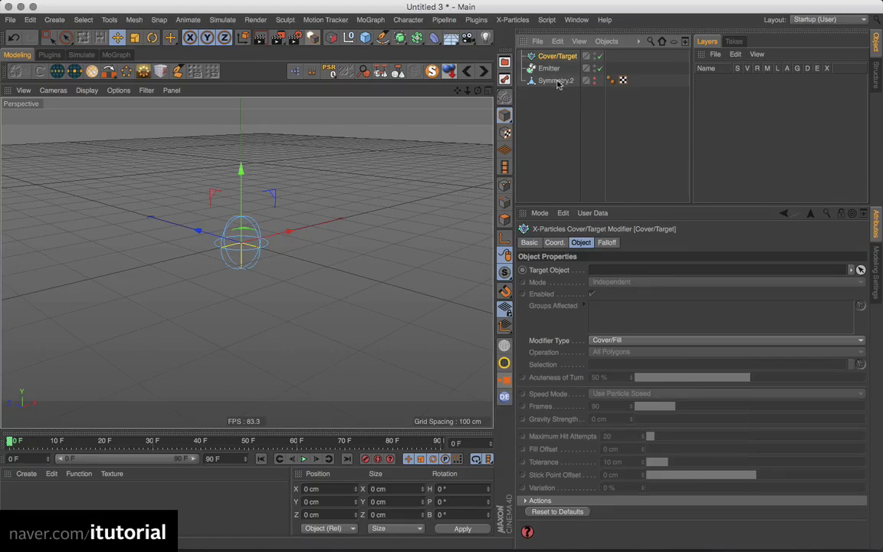
{"action": "left_click_drag", "start_coordinate": [558, 83], "coordinate": [603, 264]}
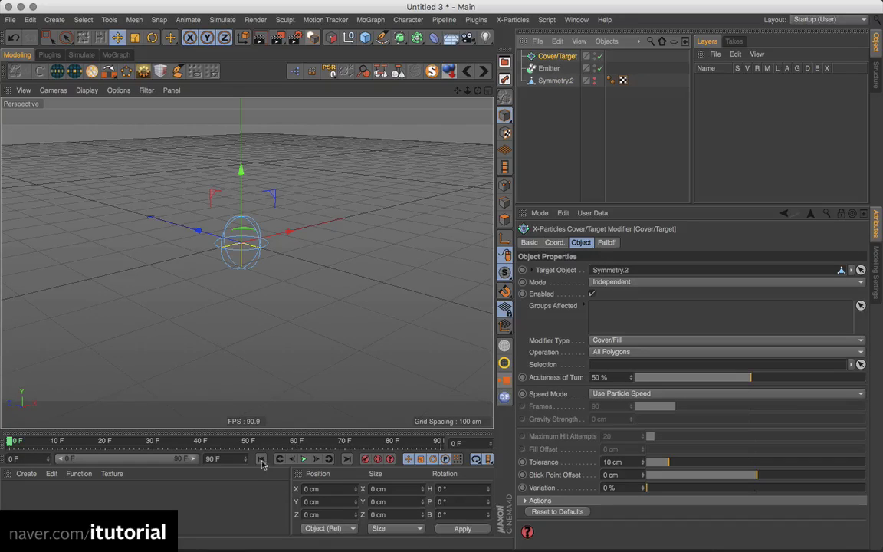
Step: Play the animation repeatedly from different viewing angles to examine how the particles cover the star, rewinding after each run
{"action": "left_click", "coordinate": [303, 459]}
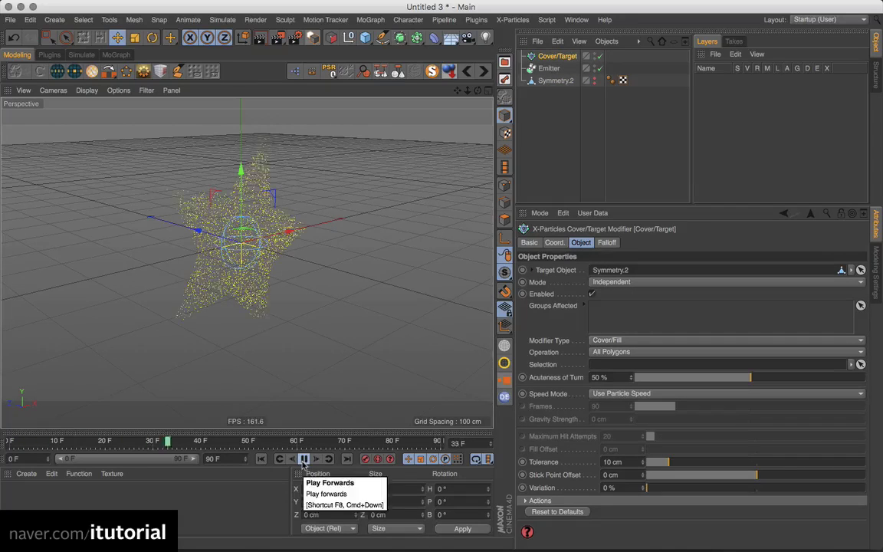
{"action": "left_click", "coordinate": [303, 462]}
{"action": "left_click", "coordinate": [261, 459]}
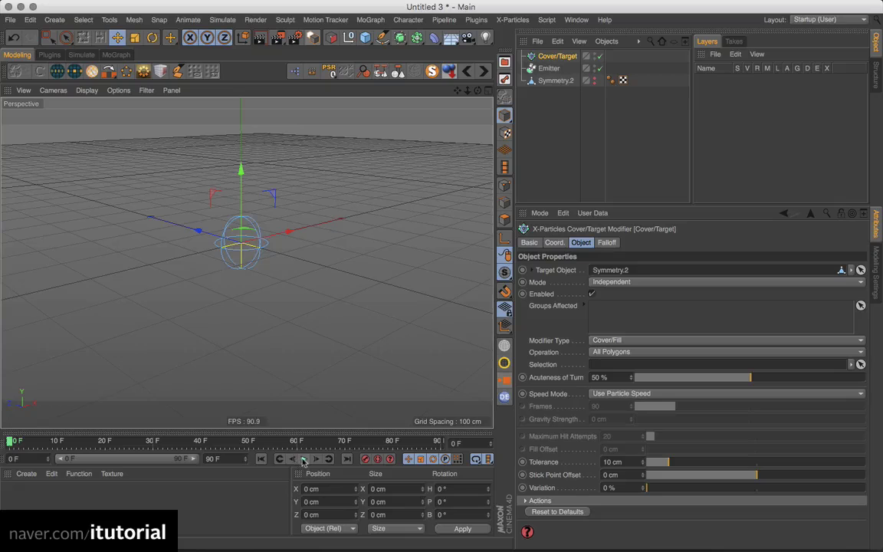
{"action": "left_click", "coordinate": [304, 460]}
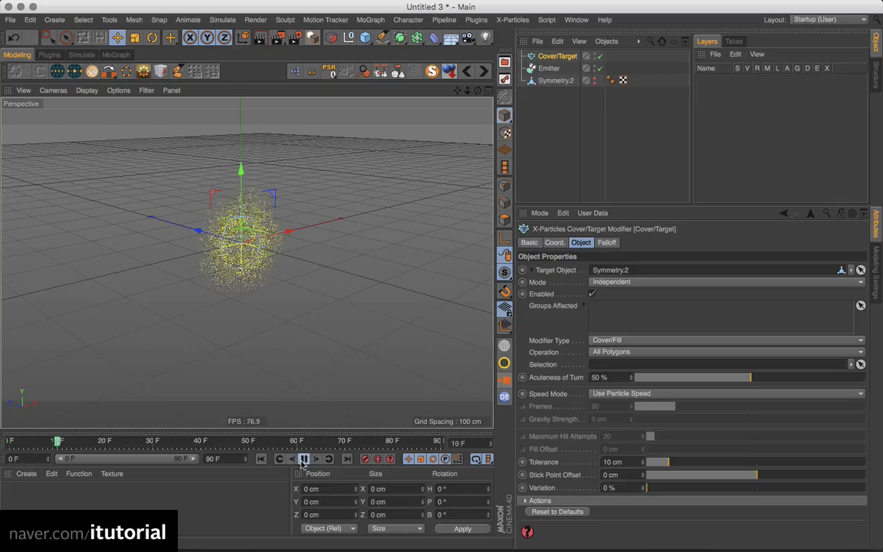
{"action": "left_click", "coordinate": [261, 459]}
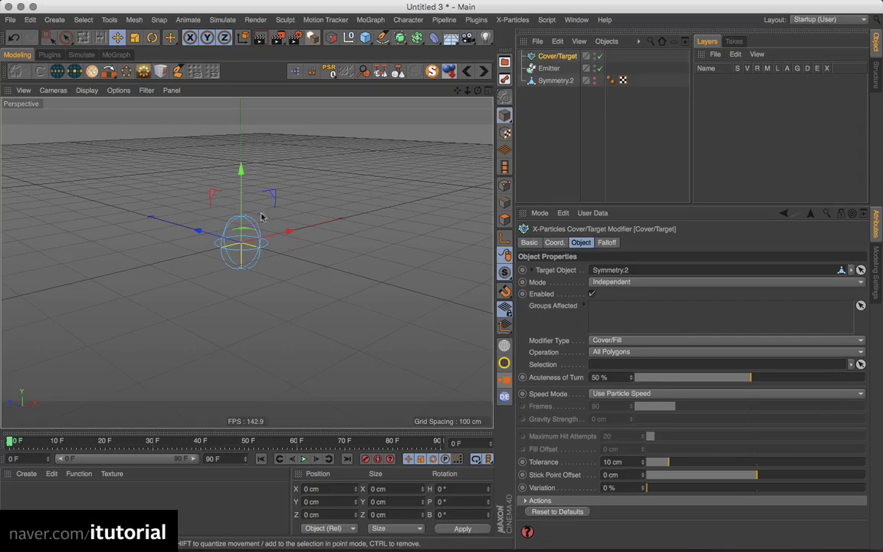
{"action": "left_click_drag", "start_coordinate": [261, 217], "coordinate": [269, 237], "text": "alt"}
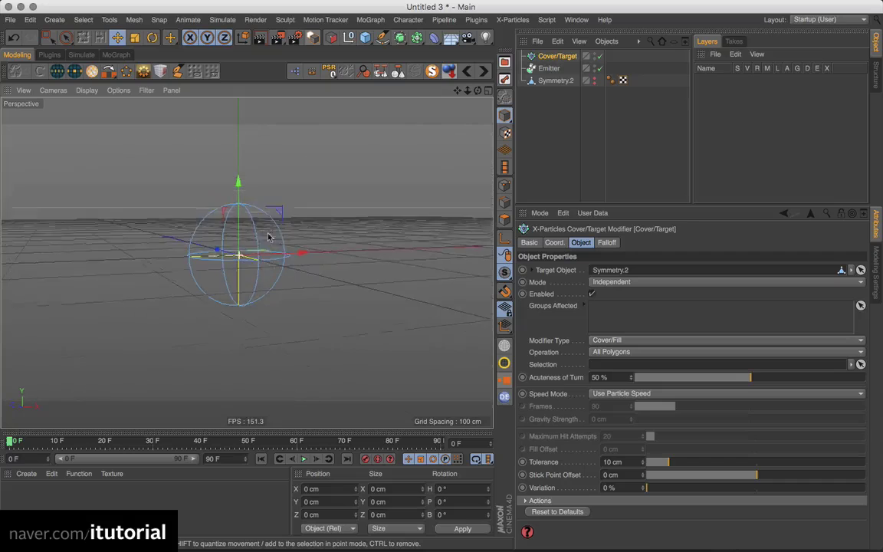
{"action": "left_click", "coordinate": [304, 459]}
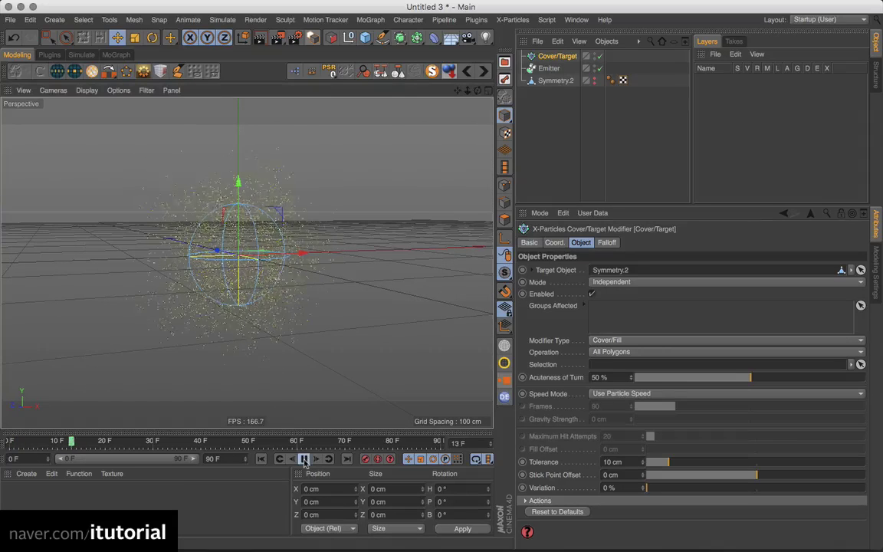
{"action": "left_click", "coordinate": [304, 460]}
{"action": "left_click", "coordinate": [261, 460]}
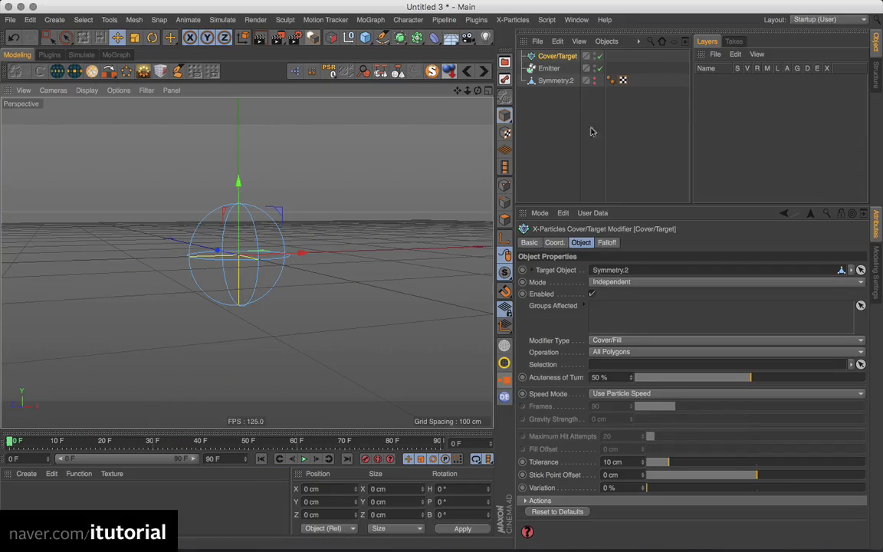
Step: Set the Emitter's sphere radius to 1 cm, preview the emission and rewind to the first frame
{"action": "left_click", "coordinate": [549, 69]}
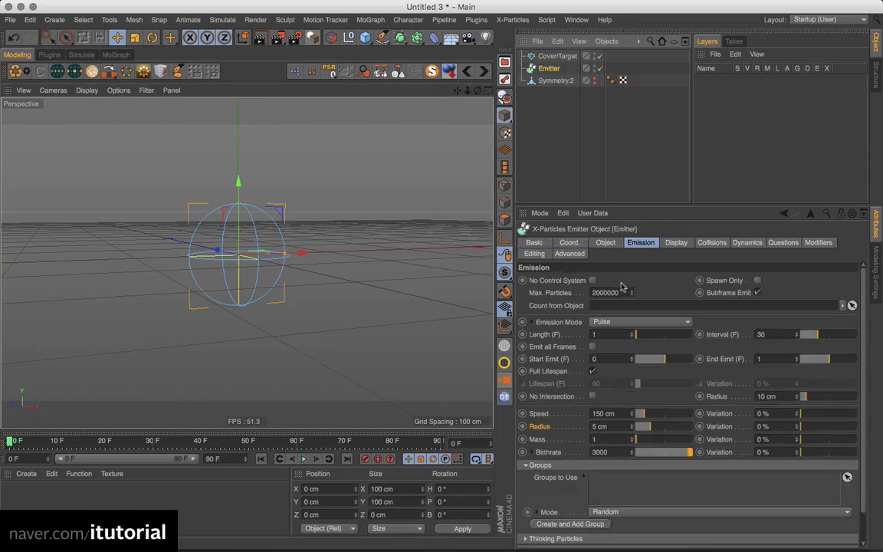
{"action": "left_click", "coordinate": [606, 243]}
{"action": "type", "text": "1"}
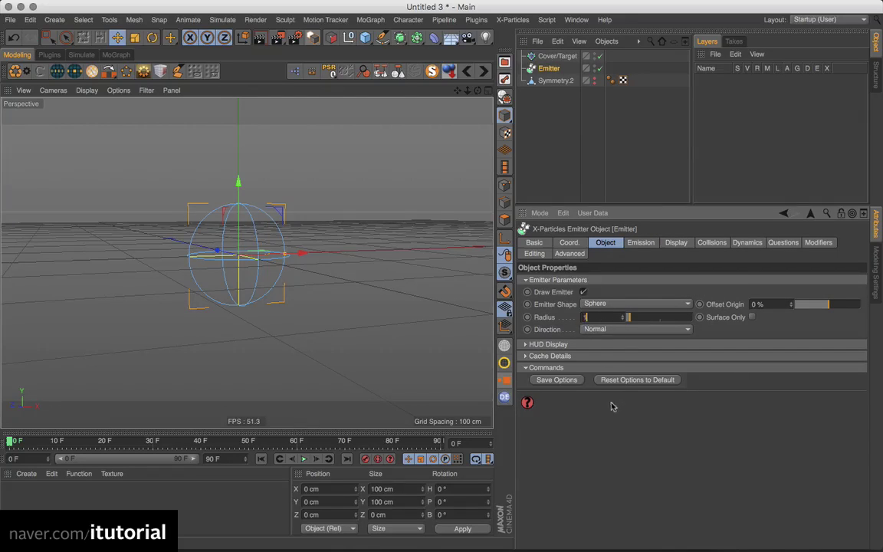
{"action": "key", "text": "Return"}
{"action": "left_click", "coordinate": [304, 458]}
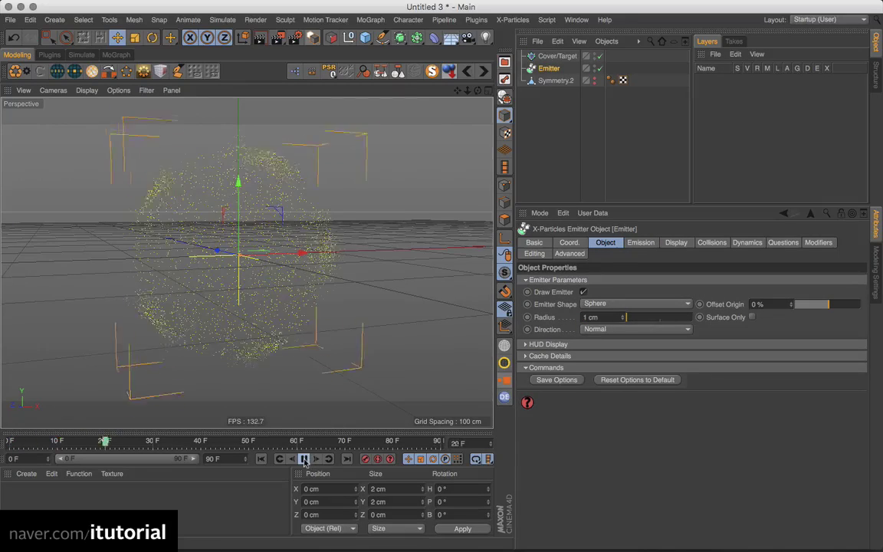
{"action": "left_click", "coordinate": [306, 460]}
{"action": "left_click", "coordinate": [262, 458]}
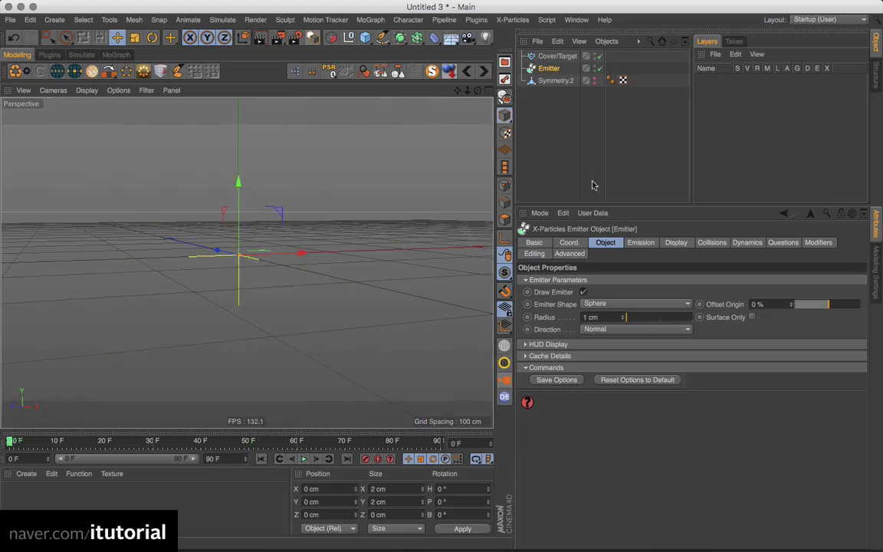
Step: Set the Emitter's particle speed to 100 cm and its birthrate to 5000
{"action": "left_click", "coordinate": [639, 243]}
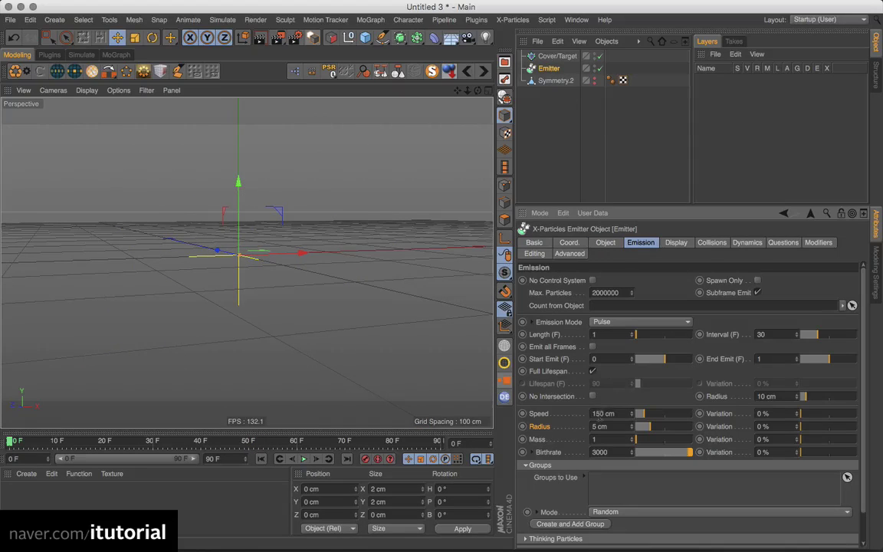
{"action": "left_click_drag", "start_coordinate": [615, 414], "coordinate": [542, 435]}
{"action": "type", "text": "100"}
{"action": "key", "text": "Return"}
Step: Replay the slower, denser emission from the first frame and inspect the particle star from several angles
{"action": "left_click", "coordinate": [262, 459]}
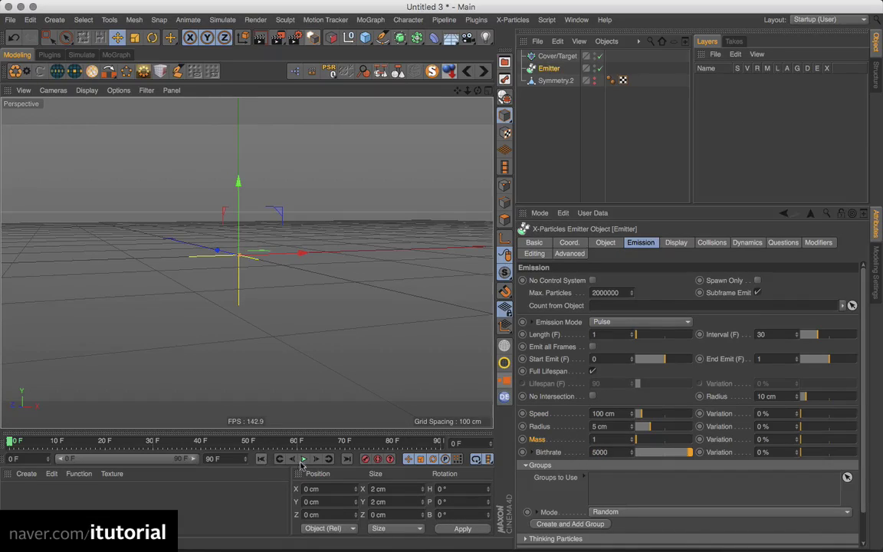
{"action": "left_click", "coordinate": [304, 459]}
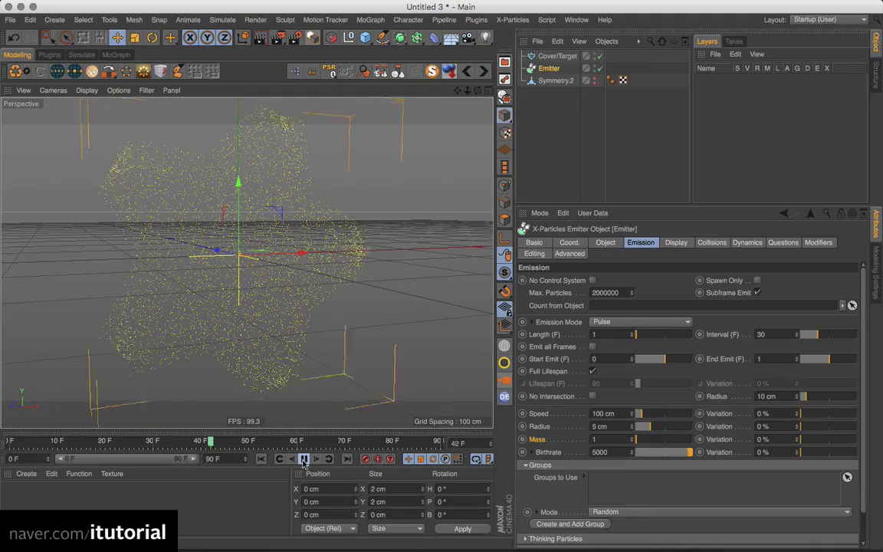
{"action": "mouse_move", "coordinate": [322, 305]}
{"action": "left_mouse_down", "text": "alt"}
{"action": "mouse_move", "coordinate": [325, 278]}
{"action": "mouse_move", "coordinate": [310, 278]}
{"action": "mouse_move", "coordinate": [316, 307]}
{"action": "left_mouse_up", "text": "alt"}
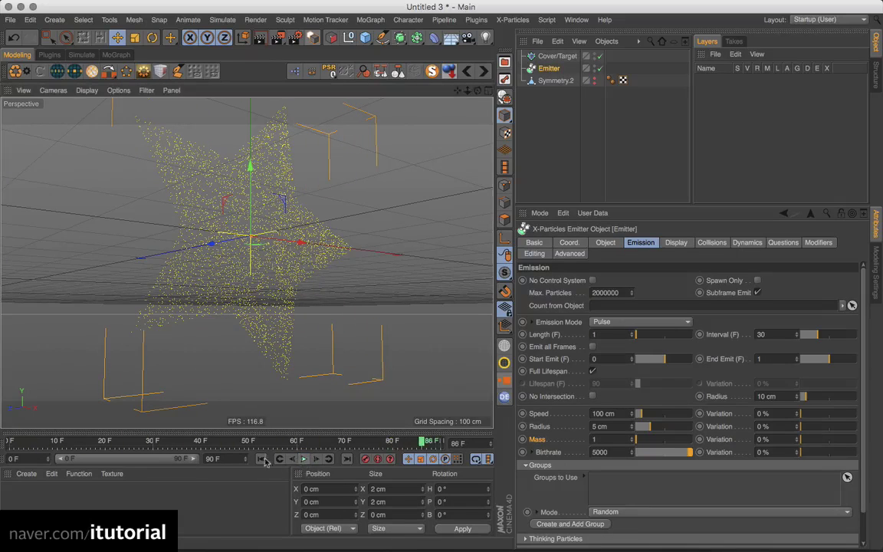
{"action": "left_click", "coordinate": [300, 459]}
{"action": "left_click", "coordinate": [303, 458]}
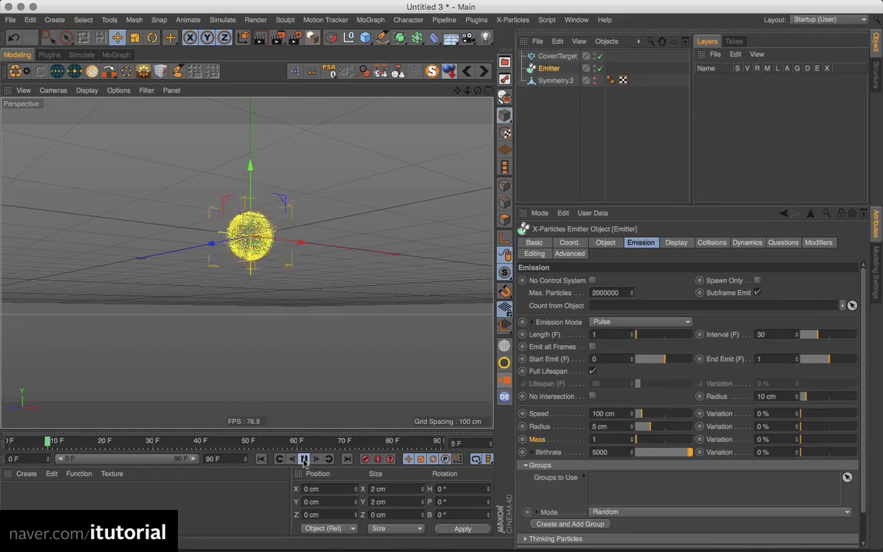
{"action": "left_click", "coordinate": [303, 459]}
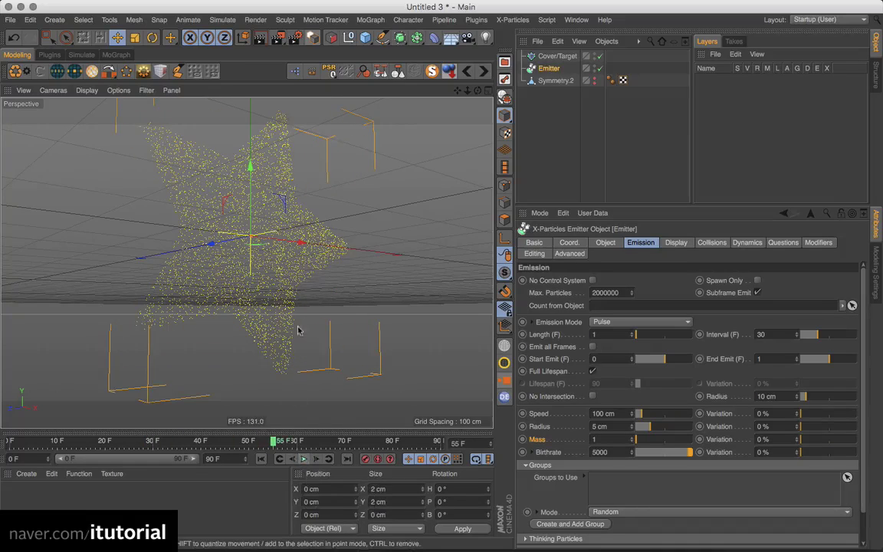
{"action": "left_click_drag", "start_coordinate": [270, 300], "coordinate": [301, 291], "text": "alt"}
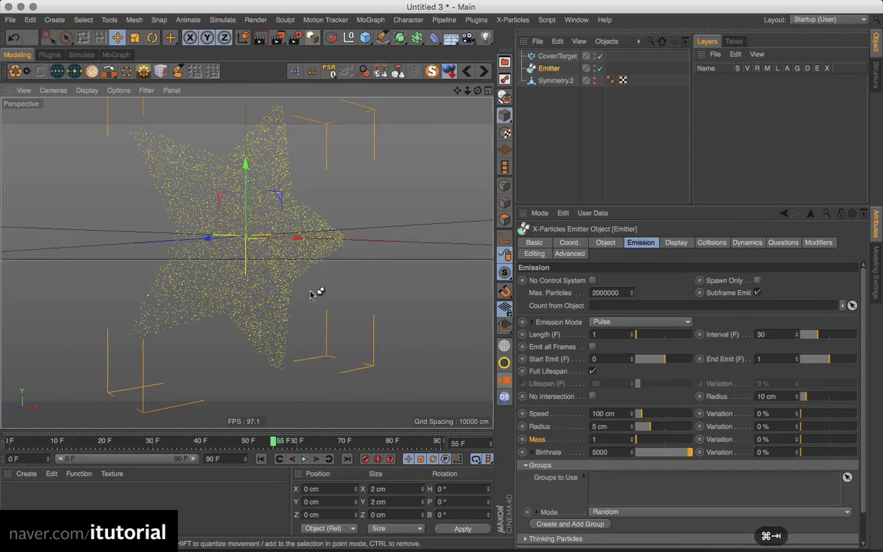
Step: Switch to the Star.mp4 reference video and examine how the particles burst outward and settle into the star
{"action": "key", "text": "super+Tab"}
{"action": "left_click", "coordinate": [300, 288]}
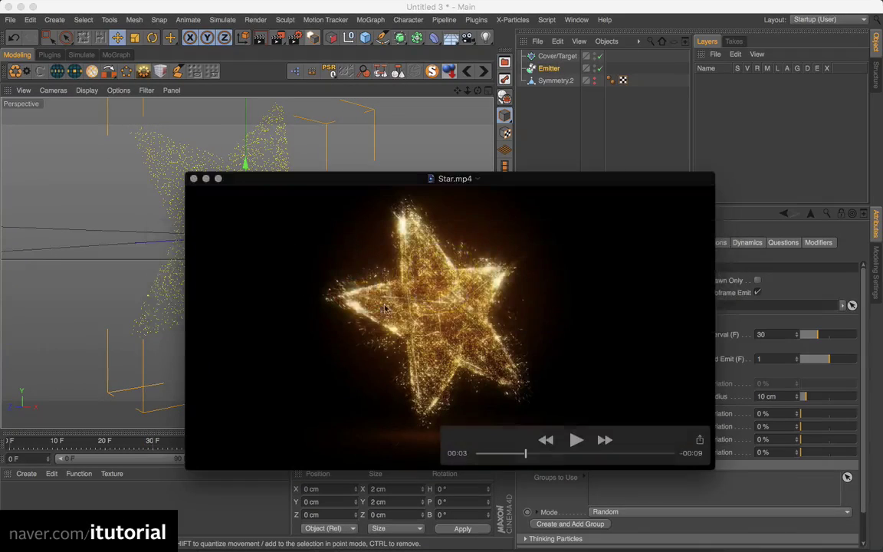
{"action": "left_click", "coordinate": [499, 453]}
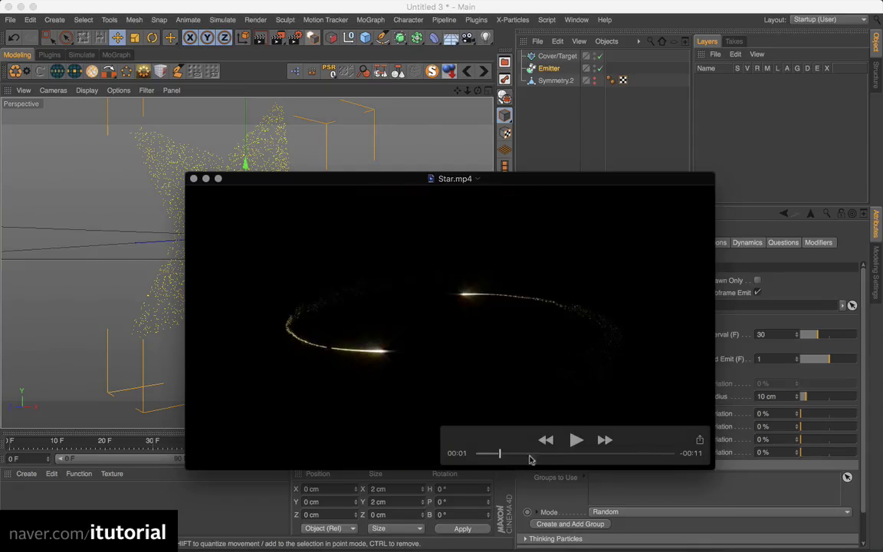
{"action": "left_click", "coordinate": [576, 440]}
{"action": "left_click", "coordinate": [576, 440]}
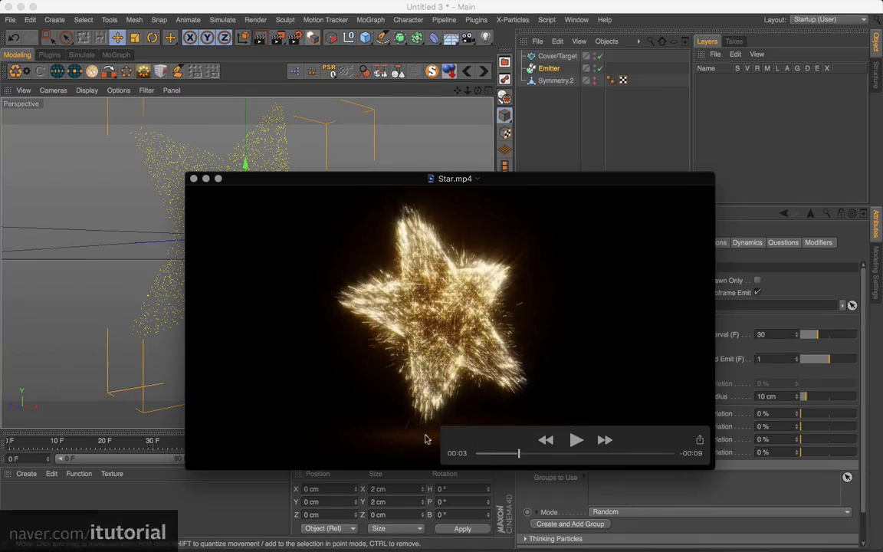
{"action": "left_click", "coordinate": [505, 453]}
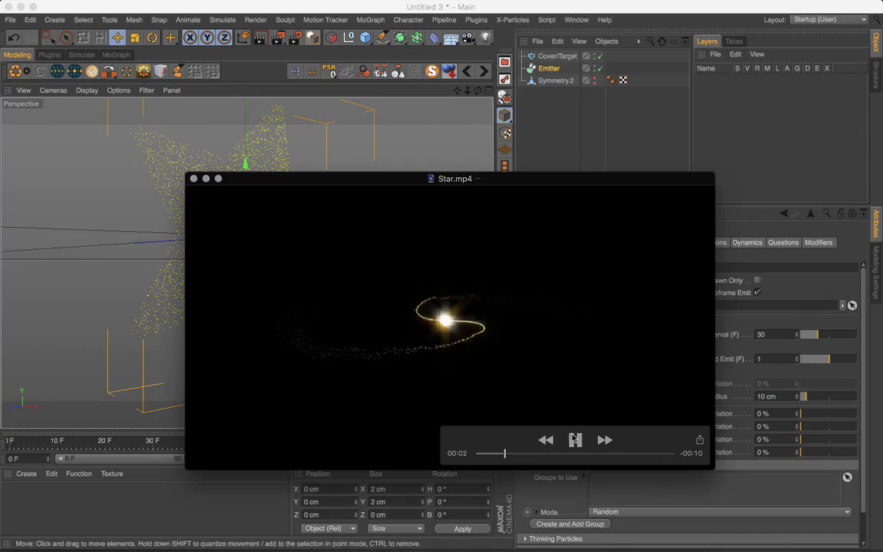
{"action": "left_click", "coordinate": [575, 439]}
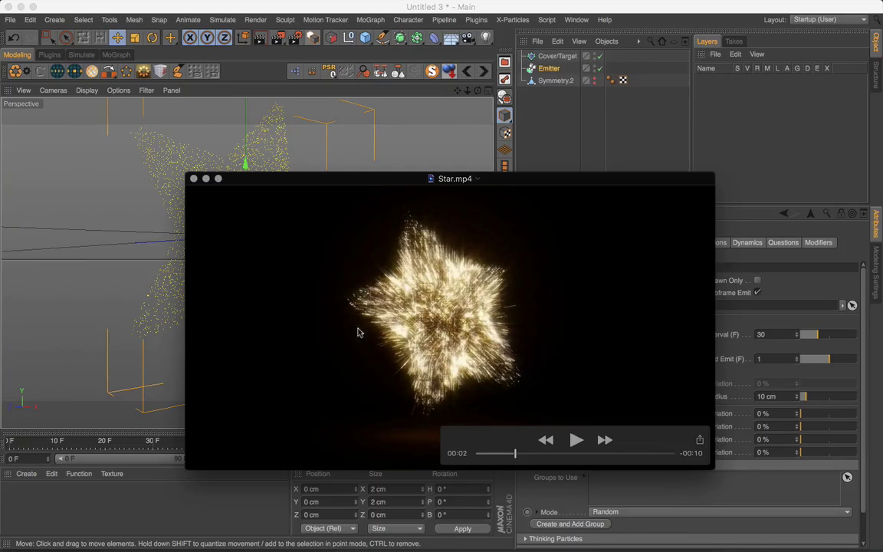
{"action": "left_click_drag", "start_coordinate": [512, 454], "coordinate": [511, 455]}
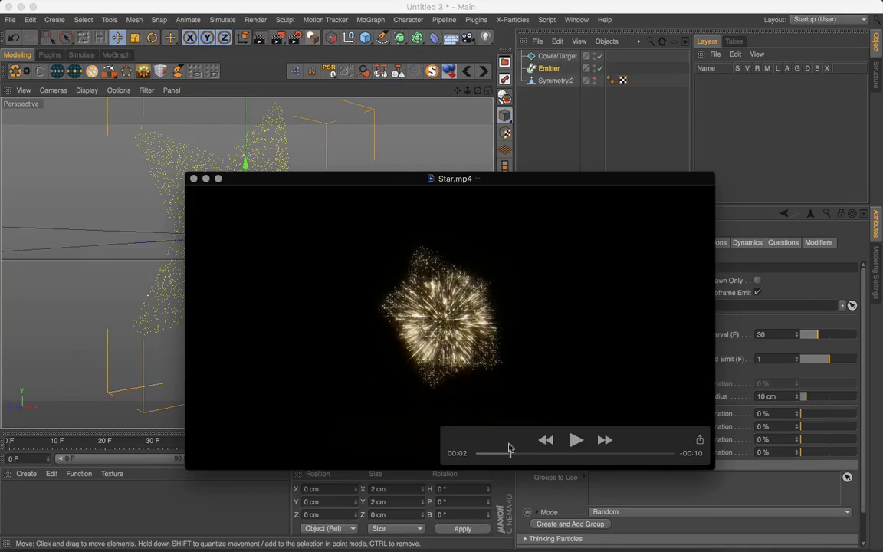
{"action": "left_click_drag", "start_coordinate": [513, 455], "coordinate": [515, 455]}
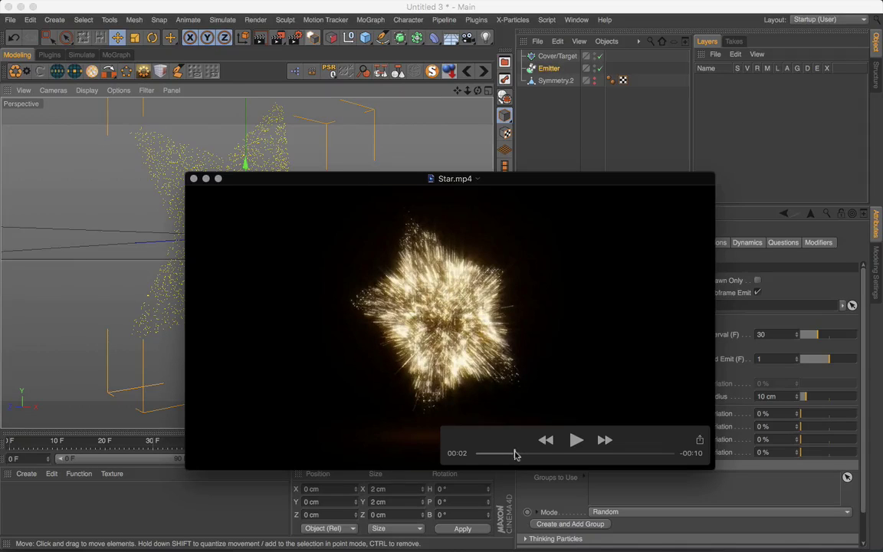
{"action": "left_click_drag", "start_coordinate": [515, 454], "coordinate": [523, 453]}
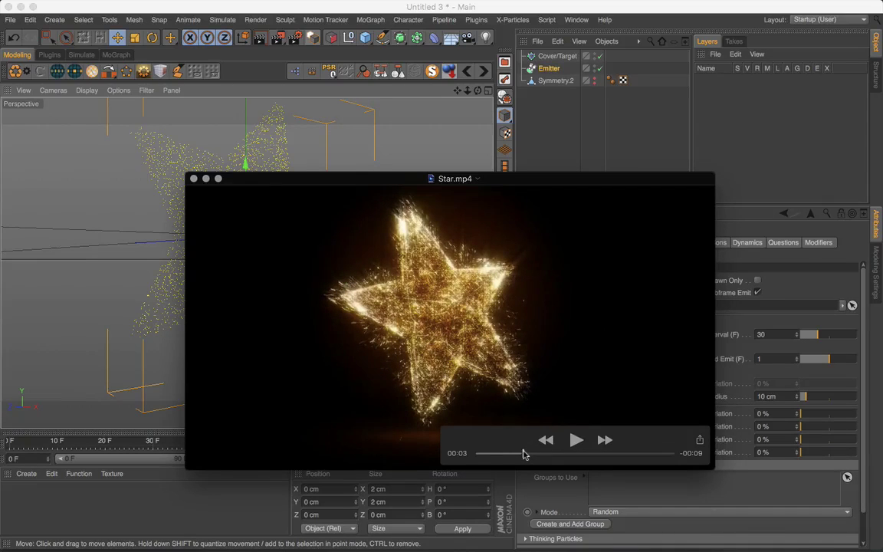
{"action": "left_click_drag", "start_coordinate": [524, 454], "coordinate": [527, 458]}
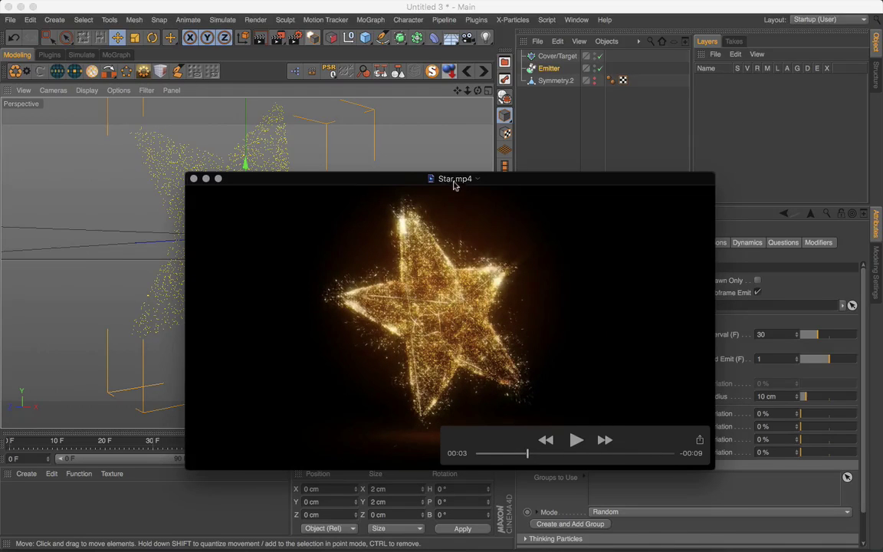
Step: Switch from the reference video back to the Cinema 4D scene and look over the particle star
{"action": "left_click_drag", "start_coordinate": [454, 183], "coordinate": [460, 295]}
{"action": "left_click", "coordinate": [548, 122]}
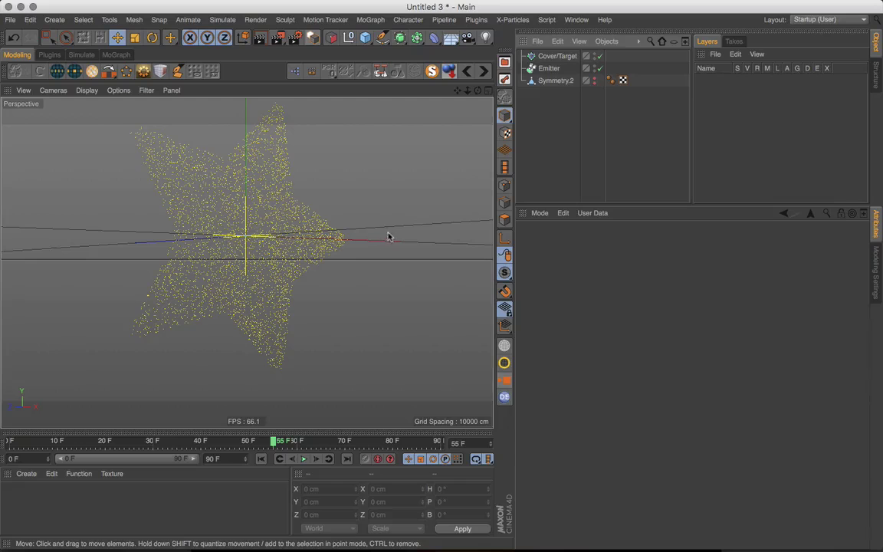
{"action": "left_click", "coordinate": [558, 81]}
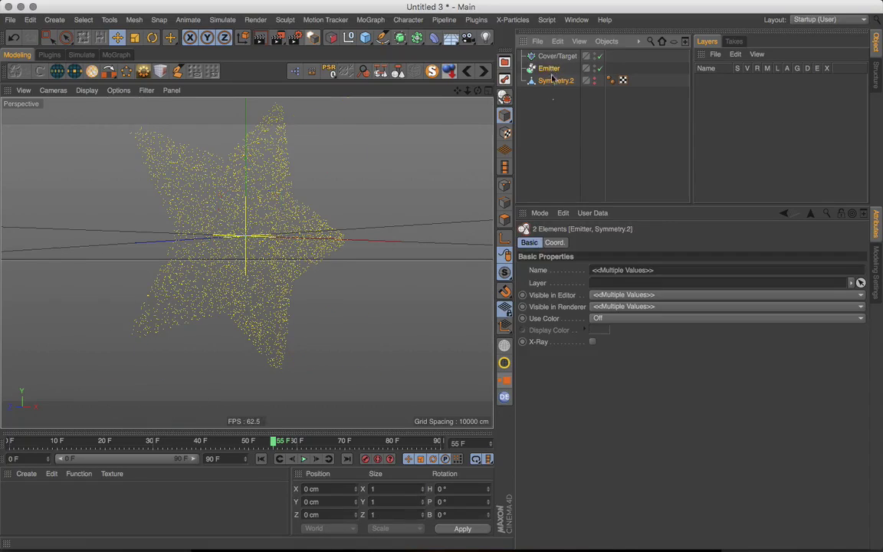
{"action": "left_click", "coordinate": [562, 95]}
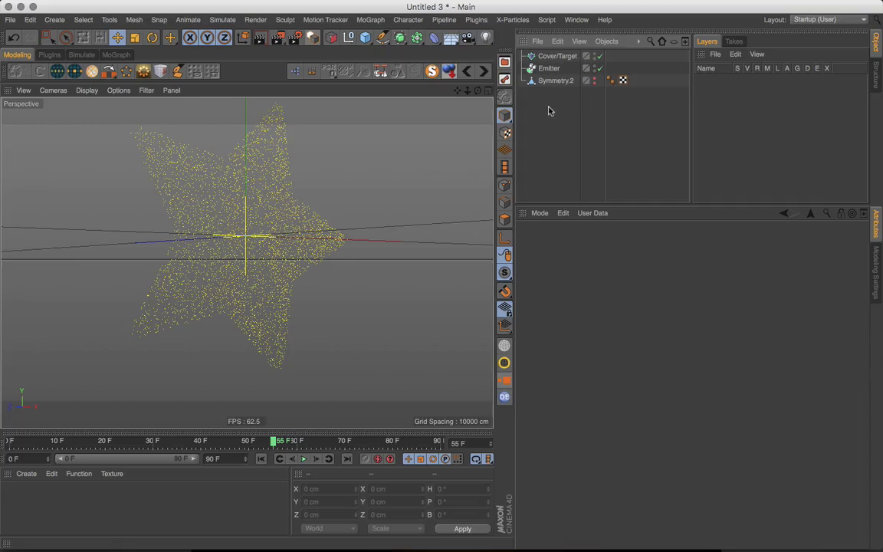
{"action": "left_click_drag", "start_coordinate": [314, 259], "coordinate": [342, 270], "text": "alt"}
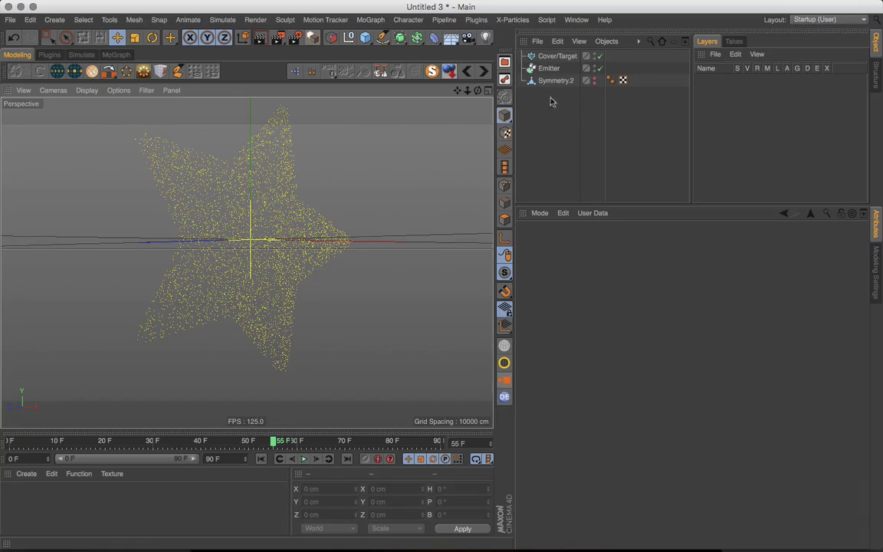
{"action": "left_click", "coordinate": [548, 68]}
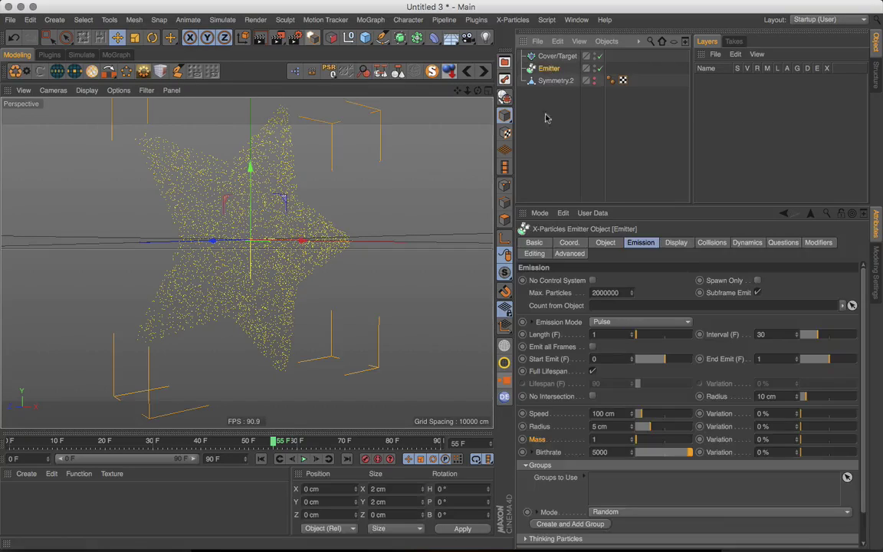
{"action": "left_click", "coordinate": [546, 107]}
Step: Add an X-Particles Particle Group object to the scene and collapse the color wheel in its color settings
{"action": "left_click", "coordinate": [512, 20]}
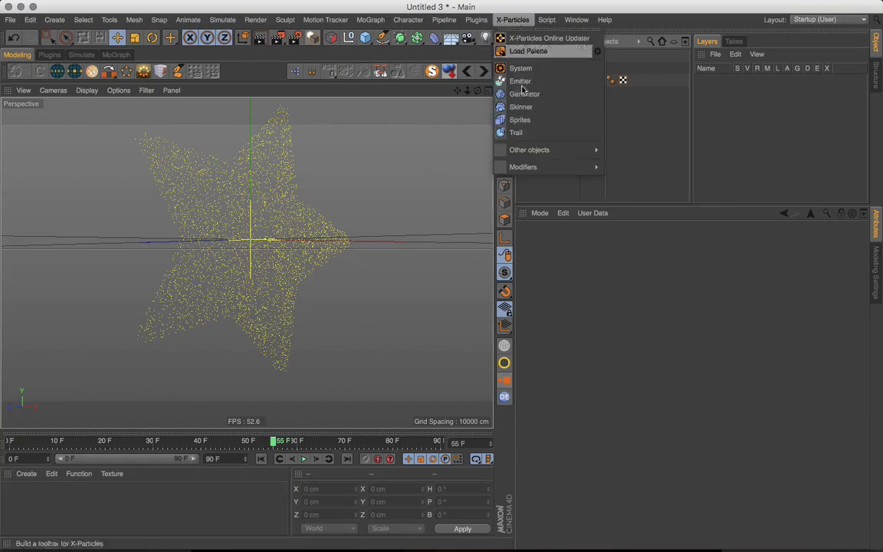
{"action": "mouse_move", "coordinate": [562, 151]}
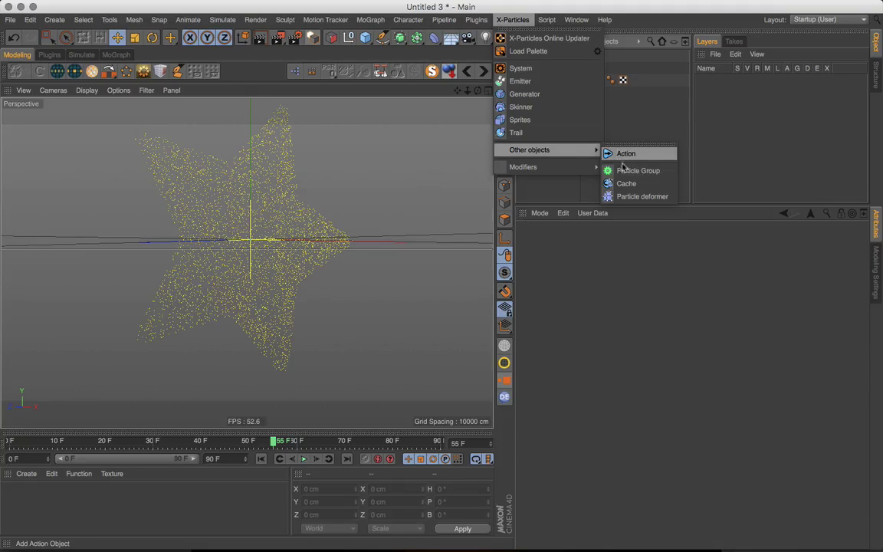
{"action": "left_click", "coordinate": [623, 170]}
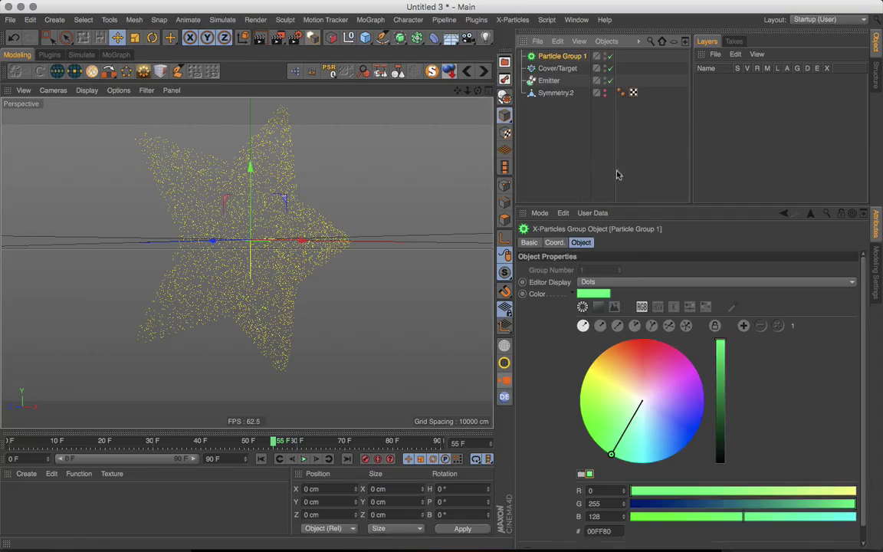
{"action": "left_click", "coordinate": [554, 112]}
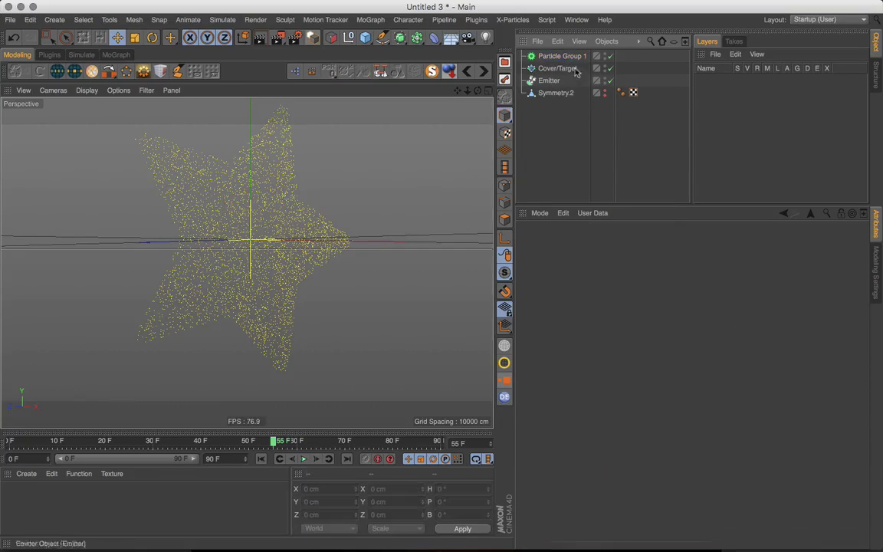
{"action": "left_click", "coordinate": [569, 57]}
{"action": "left_click", "coordinate": [581, 307]}
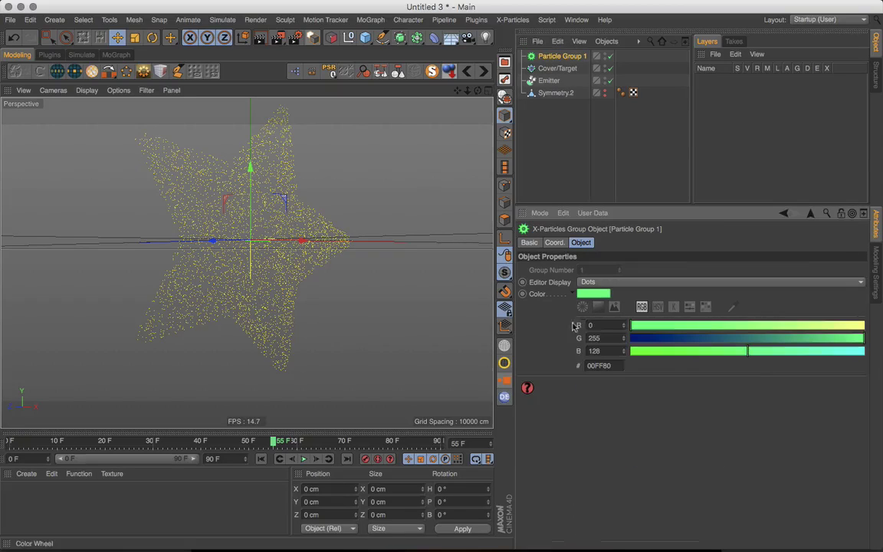
Step: Assign Particle Group 1 to the Emitter's groups to use and to the Cover/Target modifier's affected groups
{"action": "left_click", "coordinate": [547, 80]}
{"action": "scroll", "coordinate": [860, 368], "scroll_direction": "down", "scroll_amount": 2}
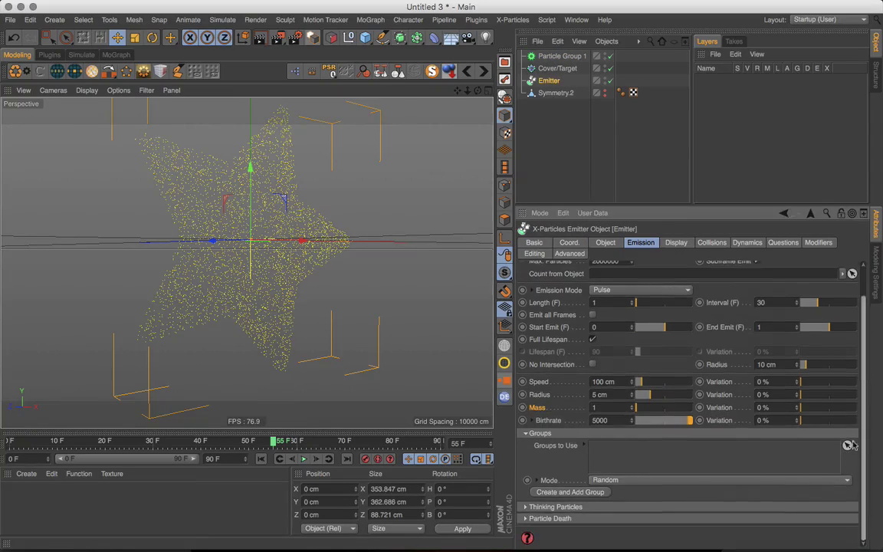
{"action": "left_click_drag", "start_coordinate": [562, 58], "coordinate": [606, 449]}
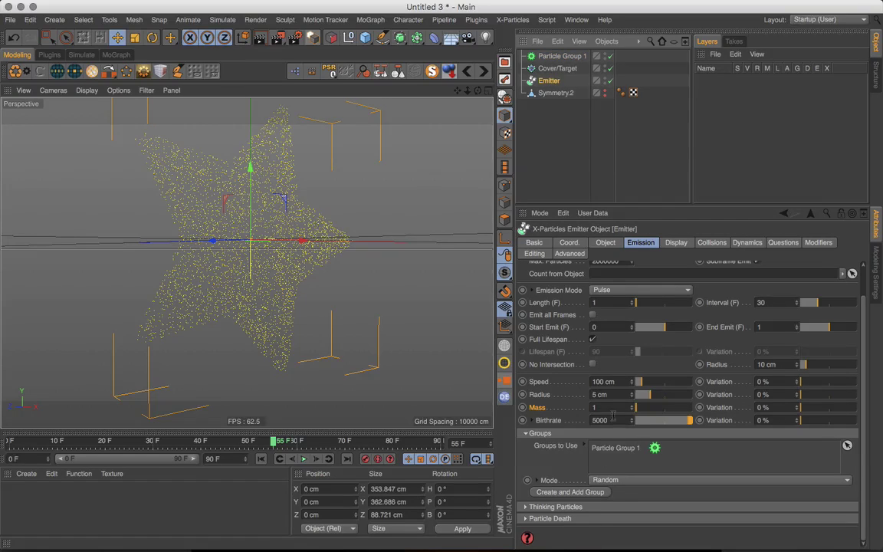
{"action": "left_click", "coordinate": [557, 68]}
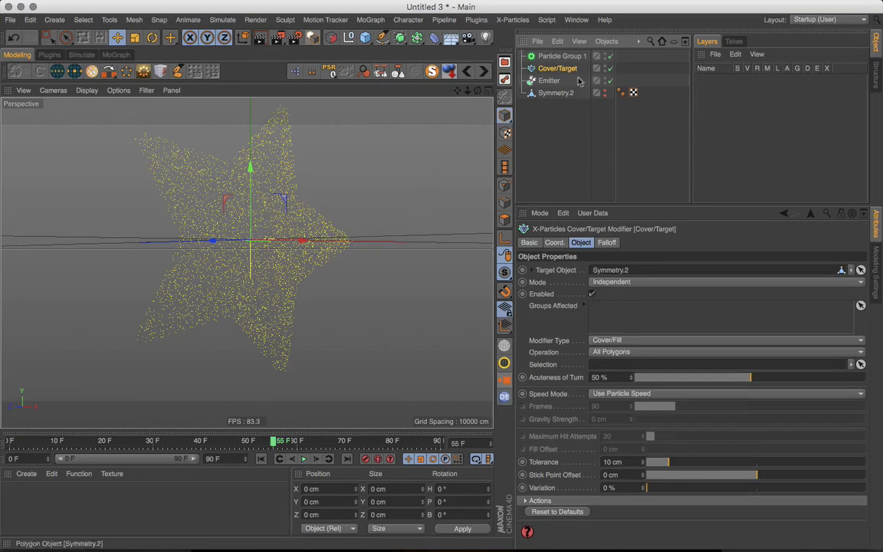
{"action": "left_click_drag", "start_coordinate": [537, 56], "coordinate": [592, 298]}
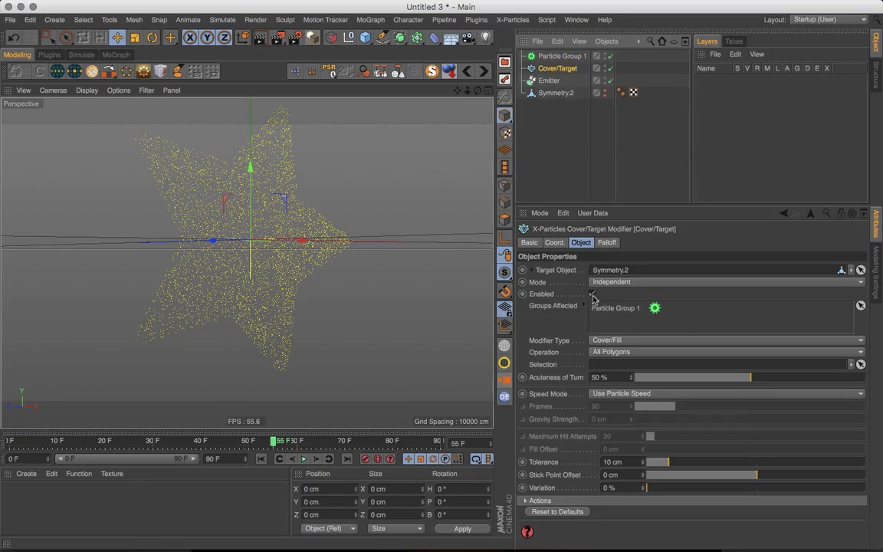
{"action": "left_click", "coordinate": [549, 124]}
Step: Add a second X-Particles Particle Group and place it below Symmetry.2 in the object hierarchy
{"action": "left_click", "coordinate": [510, 20]}
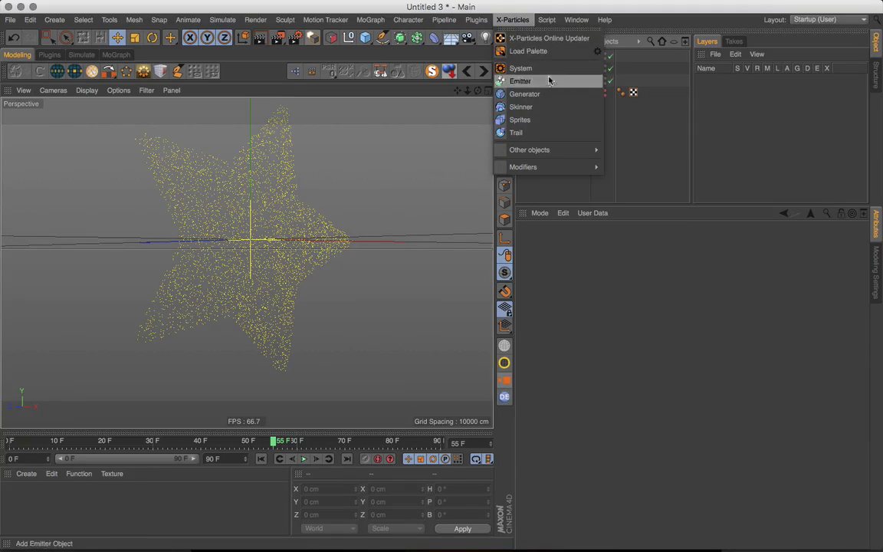
{"action": "mouse_move", "coordinate": [562, 156]}
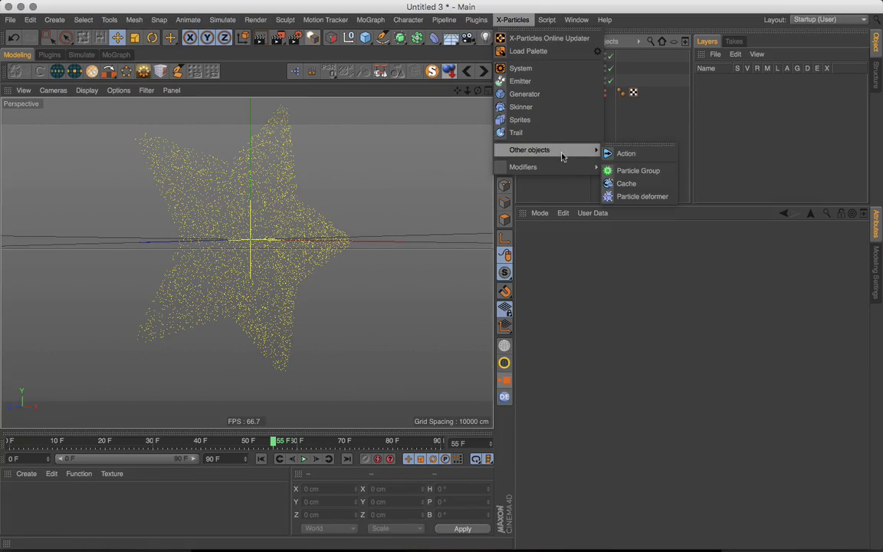
{"action": "left_click", "coordinate": [636, 171]}
{"action": "mouse_move", "coordinate": [577, 60]}
{"action": "left_mouse_down"}
{"action": "mouse_move", "coordinate": [566, 90]}
{"action": "mouse_move", "coordinate": [567, 74]}
{"action": "left_mouse_up"}
{"action": "left_click_drag", "start_coordinate": [567, 138], "coordinate": [554, 119]}
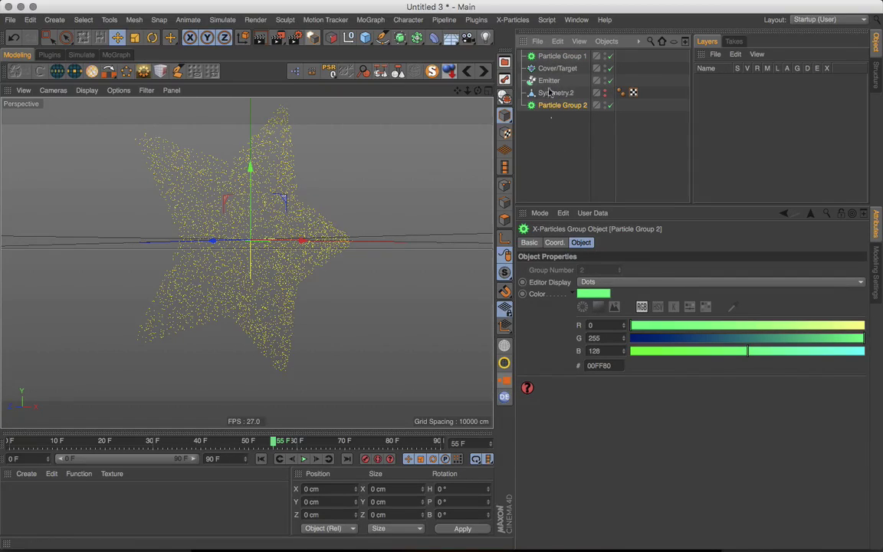
Step: Duplicate the Emitter and place the copy below Particle Group 2
{"action": "left_click", "coordinate": [549, 80]}
{"action": "left_click_drag", "start_coordinate": [551, 81], "coordinate": [552, 145], "text": "ctrl"}
{"action": "left_click", "coordinate": [555, 118], "text": "ctrl"}
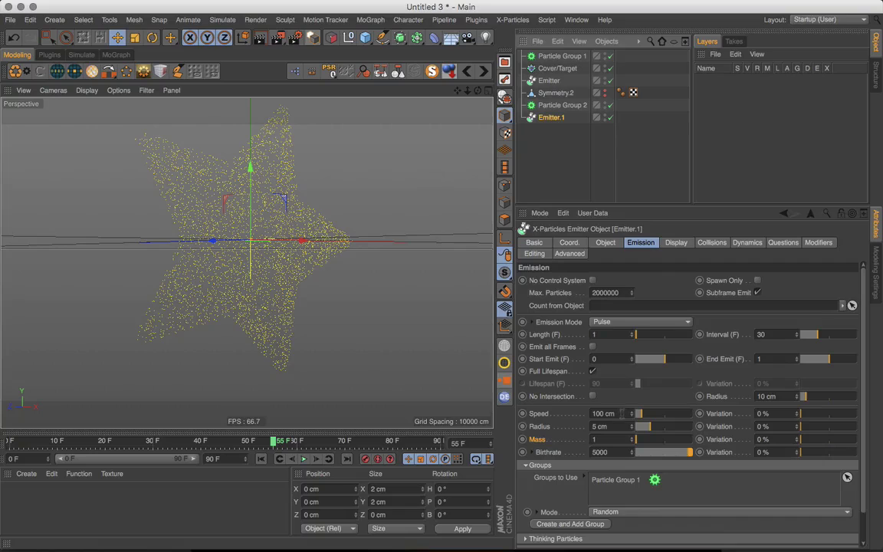
Step: Set the duplicated emitter's particle speed to 80 cm and its birthrate to 2000
{"action": "left_click", "coordinate": [622, 413]}
{"action": "type", "text": "80"}
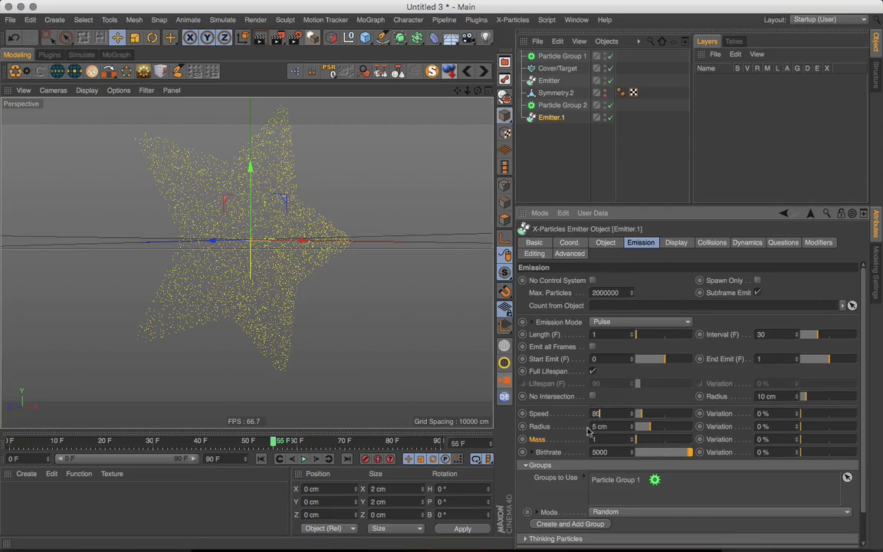
{"action": "key", "text": "Return"}
{"action": "left_click", "coordinate": [610, 452]}
{"action": "type", "text": "2"}
{"action": "key", "text": "Return"}
Step: Replace Particle Group 1 with Particle Group 2 in the duplicated emitter's groups to use
{"action": "key", "text": "Delete"}
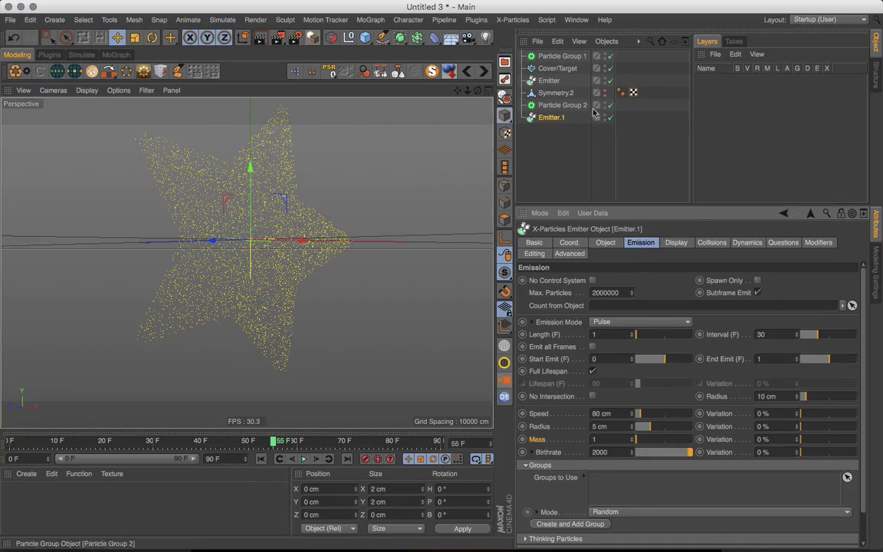
{"action": "left_click_drag", "start_coordinate": [572, 106], "coordinate": [600, 495]}
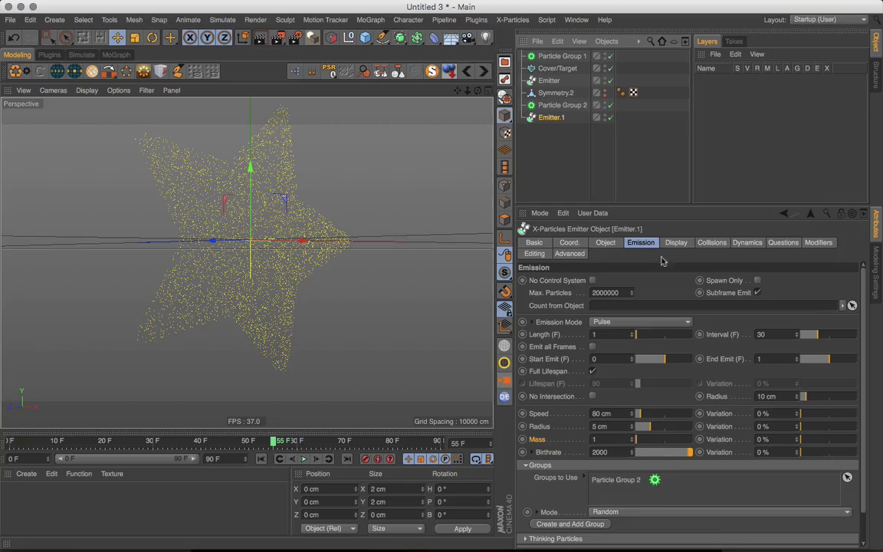
{"action": "left_click", "coordinate": [542, 201]}
Step: Change the duplicated emitter's random seed to 875650732 and review its emission settings
{"action": "left_click", "coordinate": [553, 118]}
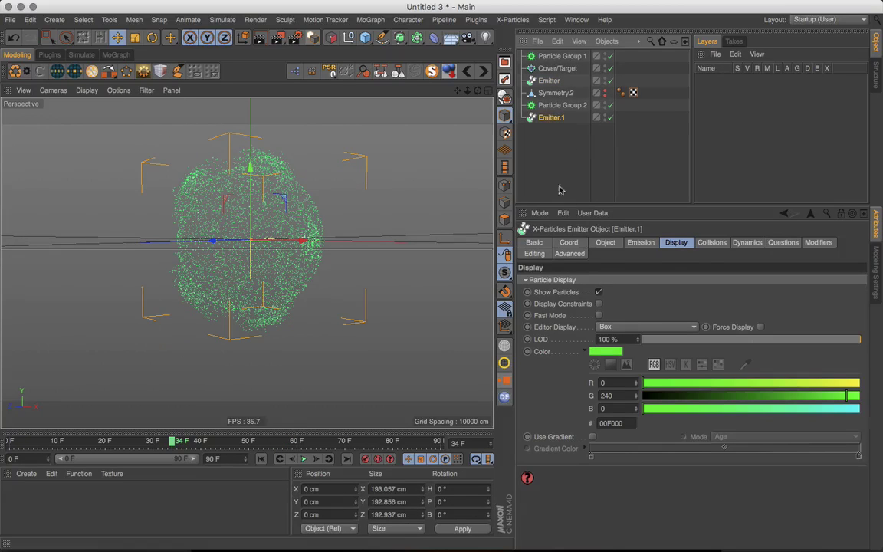
{"action": "left_click", "coordinate": [710, 244]}
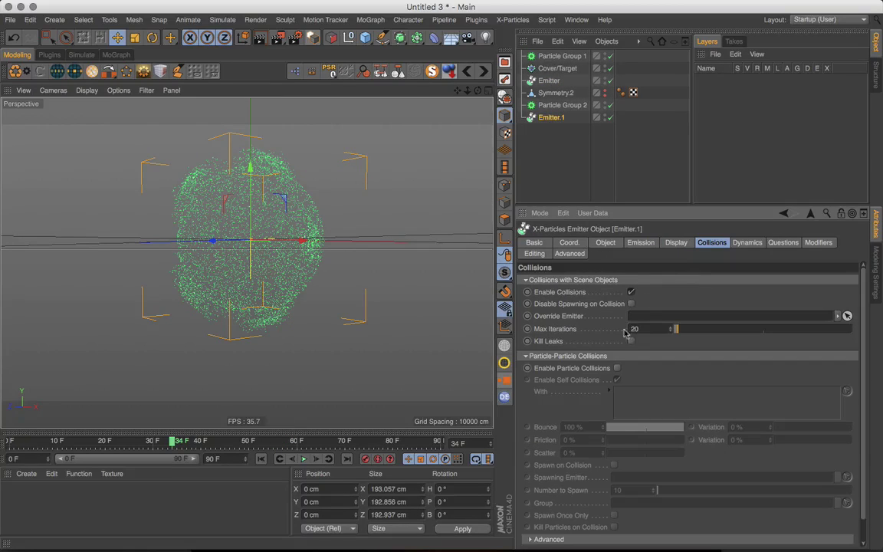
{"action": "left_click", "coordinate": [571, 254]}
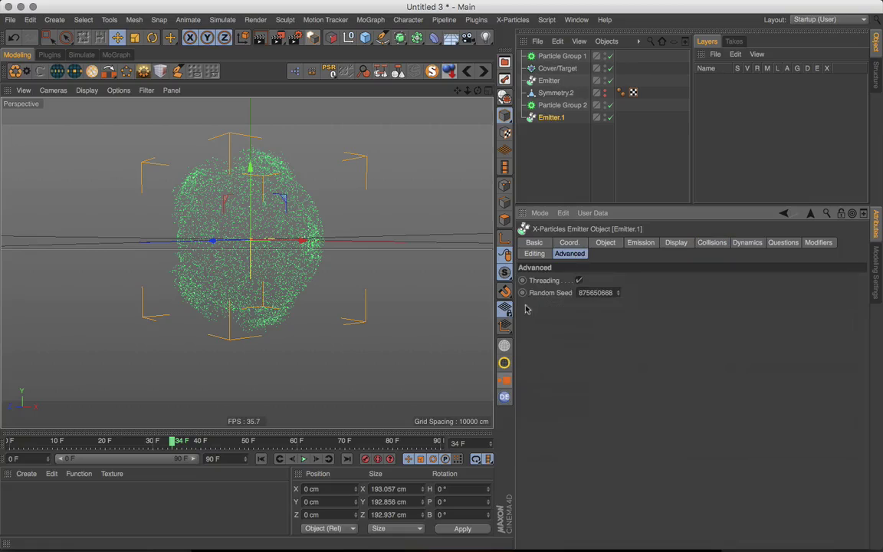
{"action": "left_click_drag", "start_coordinate": [618, 293], "coordinate": [613, 306]}
{"action": "left_click", "coordinate": [546, 135]}
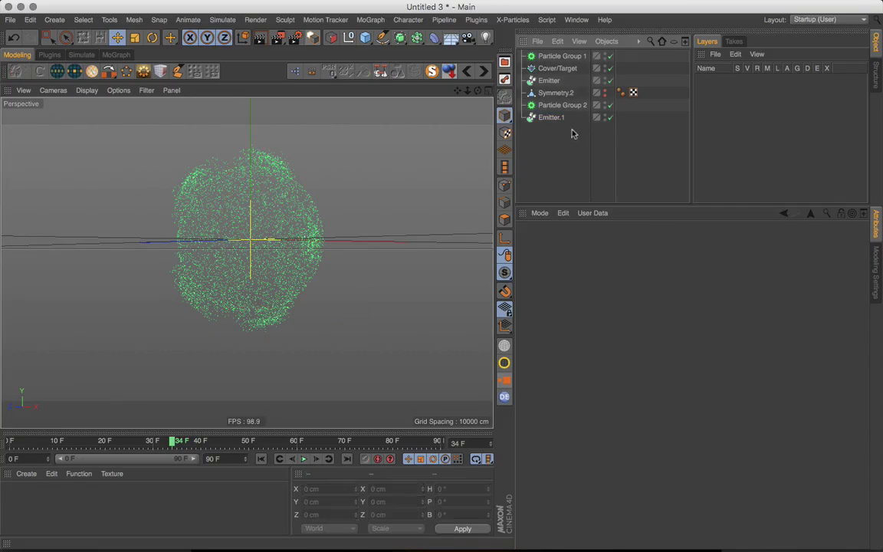
{"action": "left_click", "coordinate": [567, 118]}
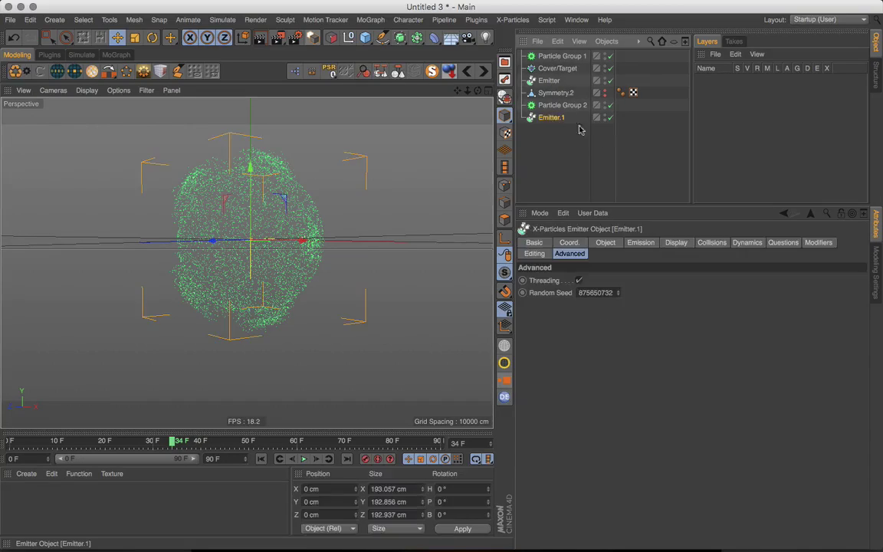
{"action": "left_click", "coordinate": [606, 243]}
{"action": "left_click", "coordinate": [642, 244]}
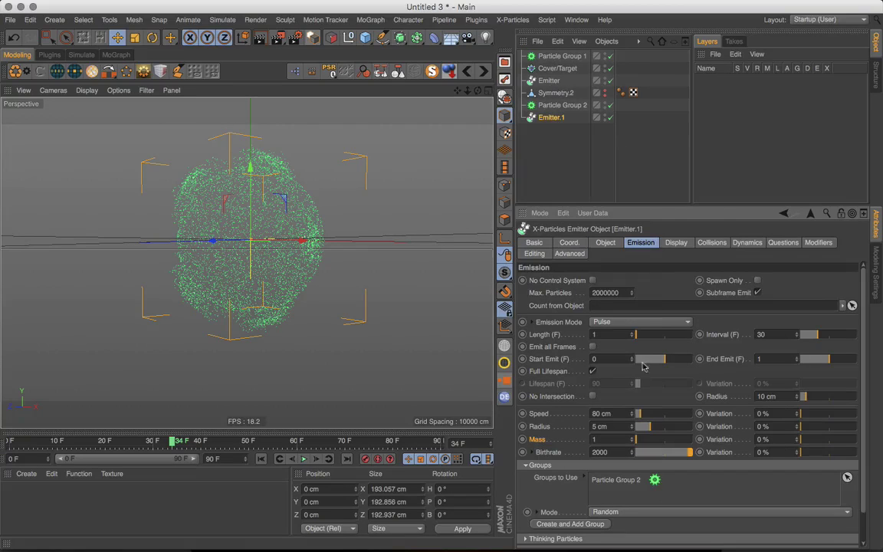
{"action": "left_click", "coordinate": [557, 137]}
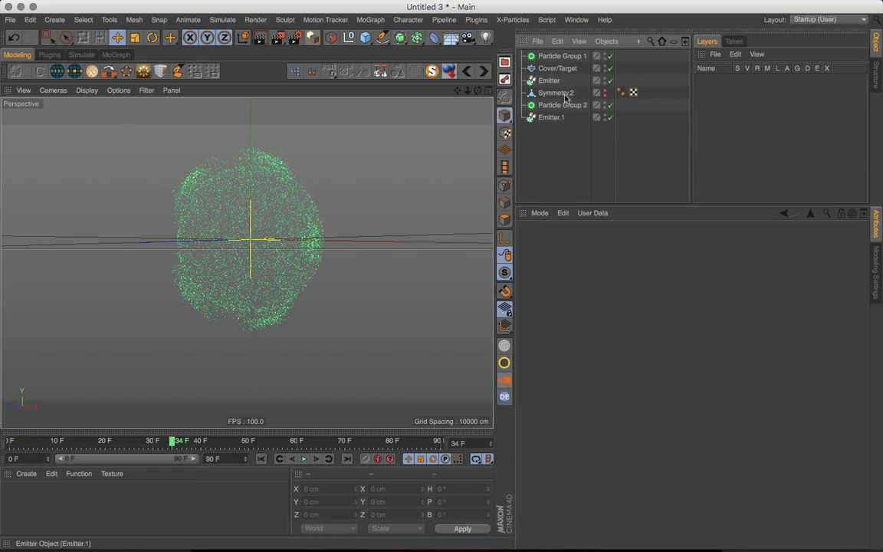
Step: Add a second X-Particles Cover/Target modifier and place it below Emitter.1 in the object hierarchy
{"action": "left_click", "coordinate": [557, 69]}
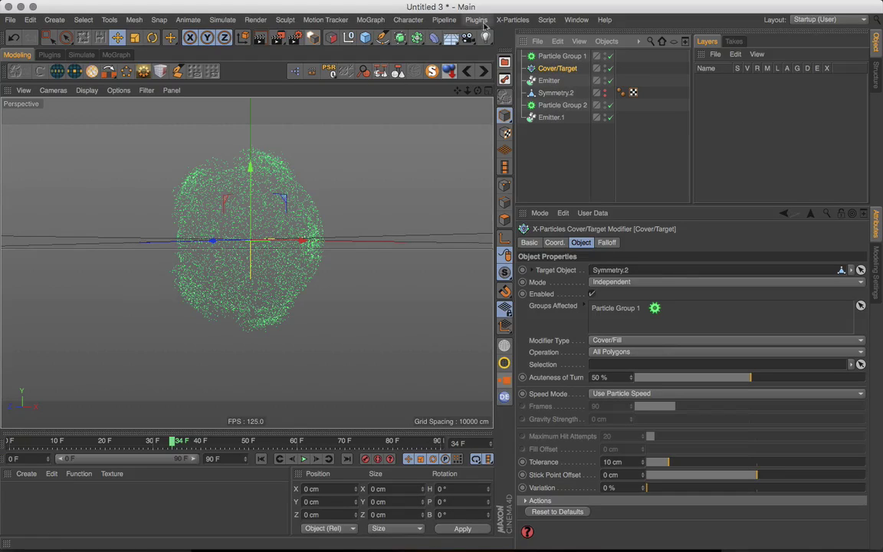
{"action": "left_click", "coordinate": [512, 20]}
{"action": "mouse_move", "coordinate": [580, 155]}
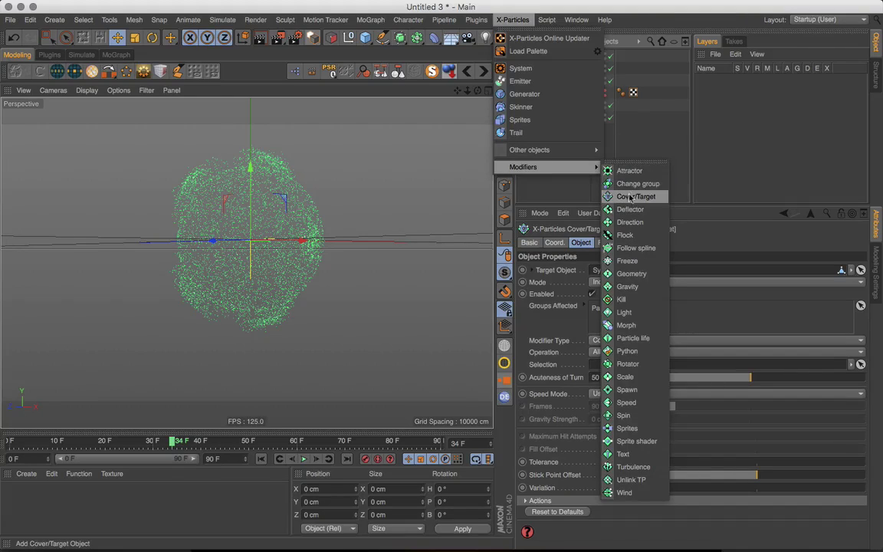
{"action": "left_click", "coordinate": [629, 197]}
{"action": "left_click_drag", "start_coordinate": [559, 57], "coordinate": [558, 152]}
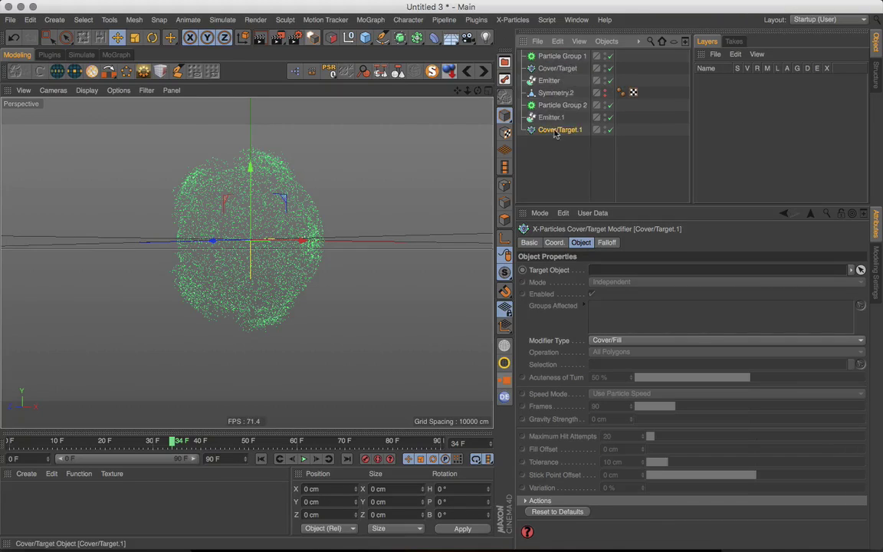
Step: Copy the Symmetry.2 star into a new project and reset its editor and renderer visibility to Default
{"action": "left_click", "coordinate": [562, 93]}
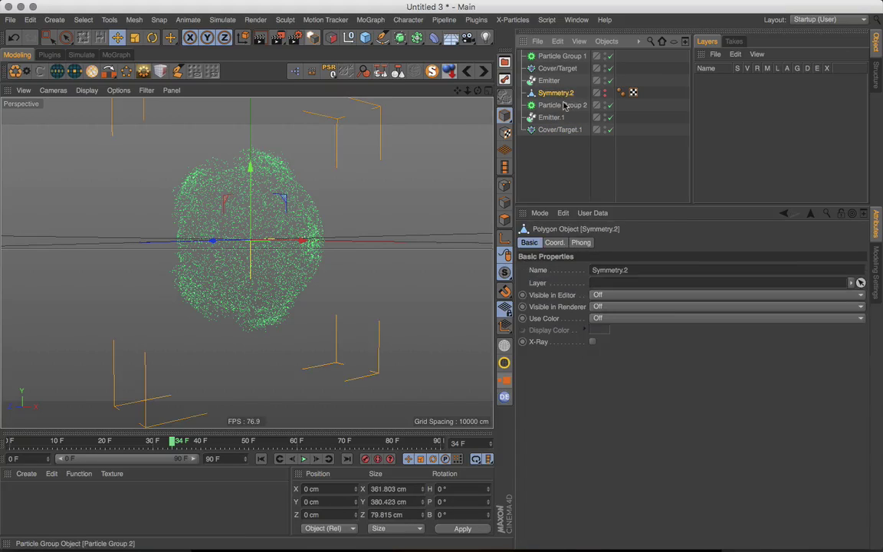
{"action": "key", "text": "super+c"}
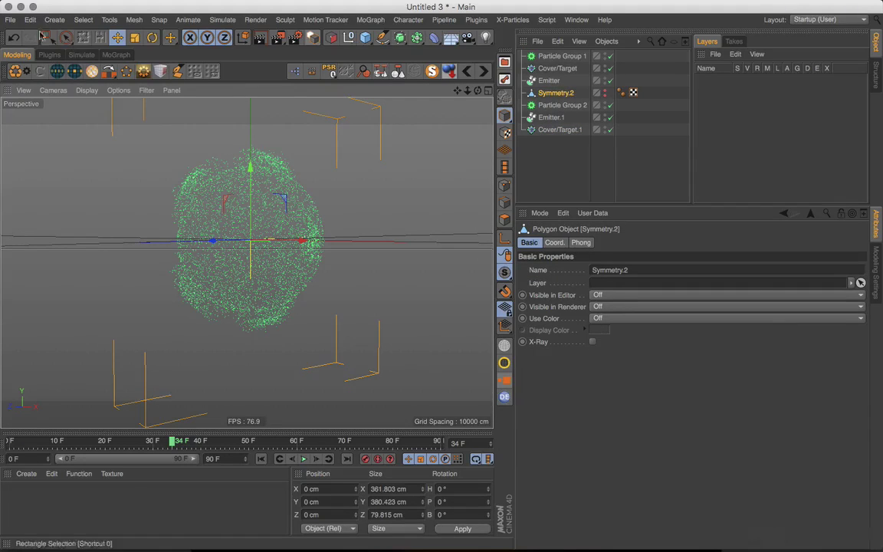
{"action": "left_click", "coordinate": [13, 20]}
{"action": "left_click", "coordinate": [24, 38]}
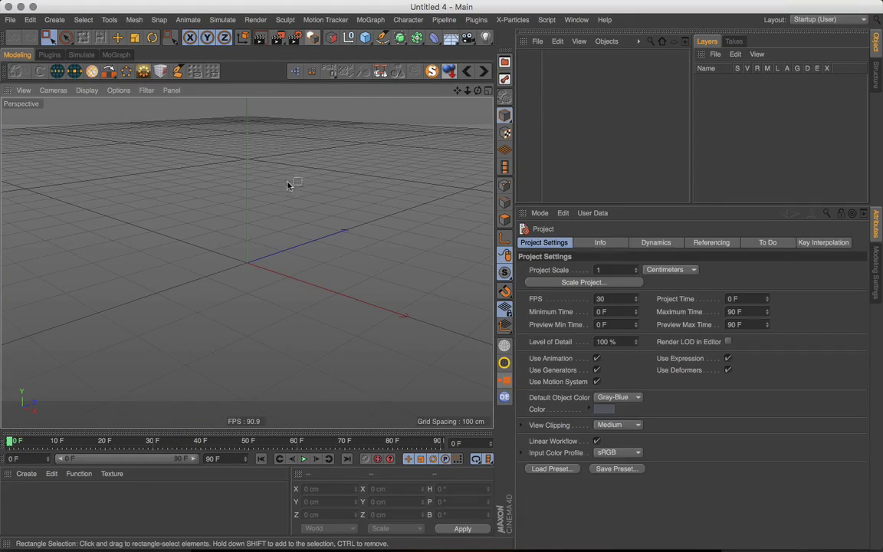
{"action": "key", "text": "super+v"}
{"action": "left_click", "coordinate": [591, 53]}
{"action": "left_click", "coordinate": [591, 59]}
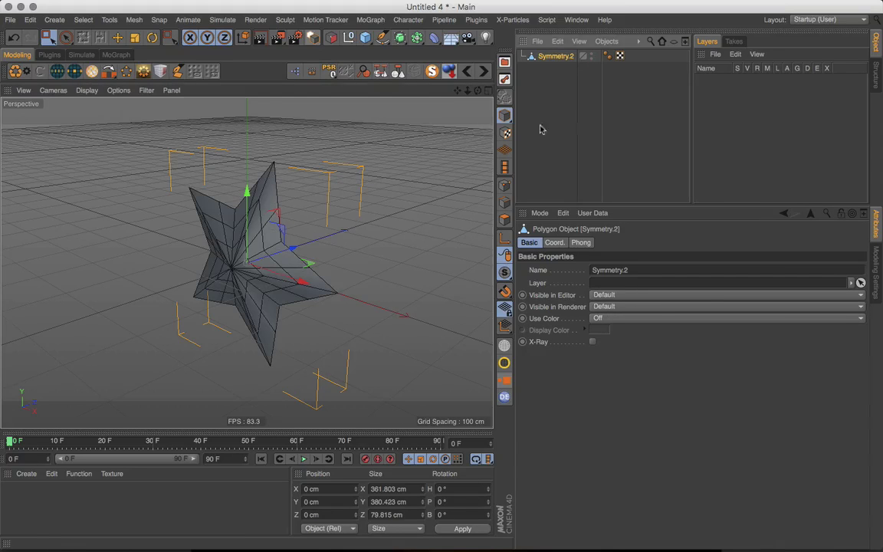
Step: Turn the star toward a frontal view and switch to polygon editing mode
{"action": "left_click_drag", "start_coordinate": [347, 261], "coordinate": [334, 237], "text": "alt"}
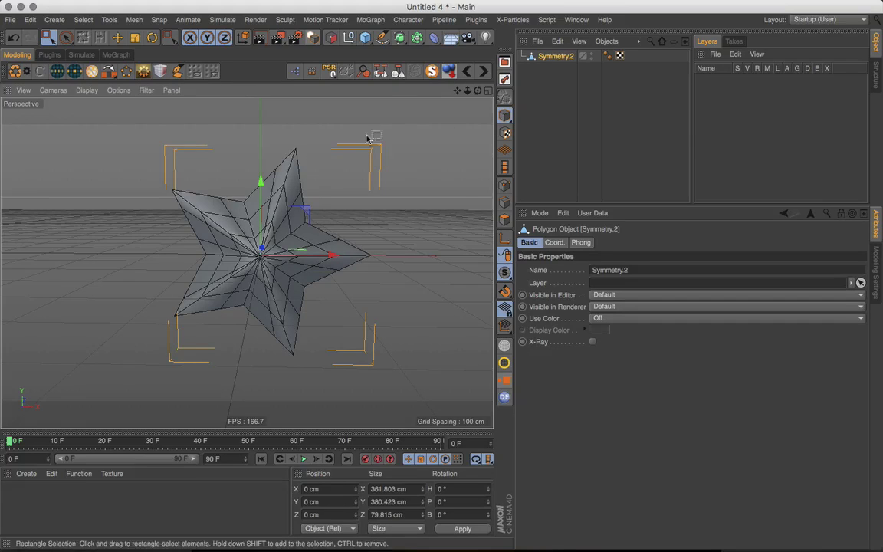
{"action": "left_click", "coordinate": [504, 219]}
{"action": "right_click", "coordinate": [388, 223]}
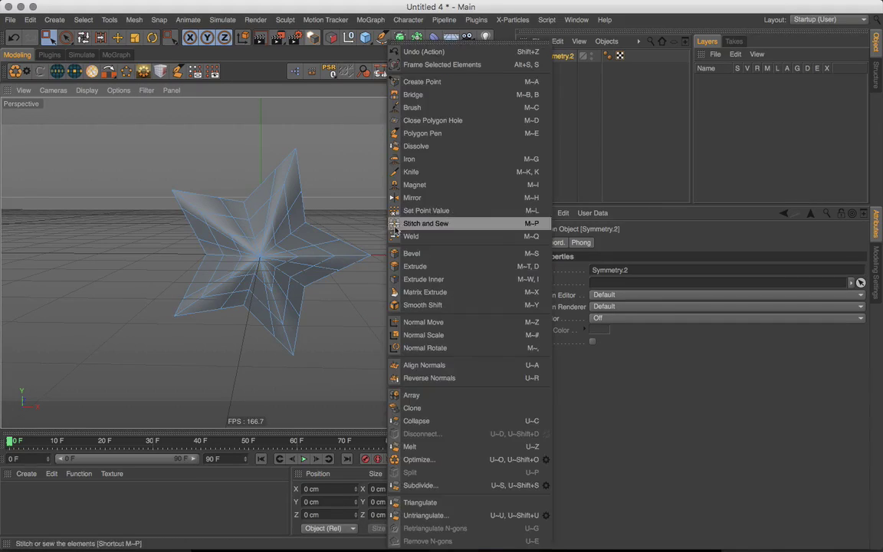
{"action": "left_click", "coordinate": [545, 484]}
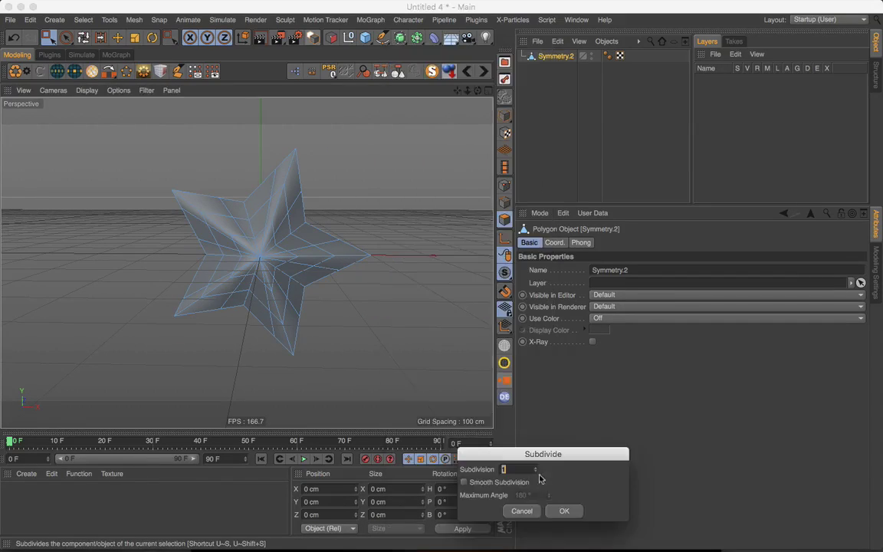
{"action": "left_click_drag", "start_coordinate": [539, 457], "coordinate": [502, 254]}
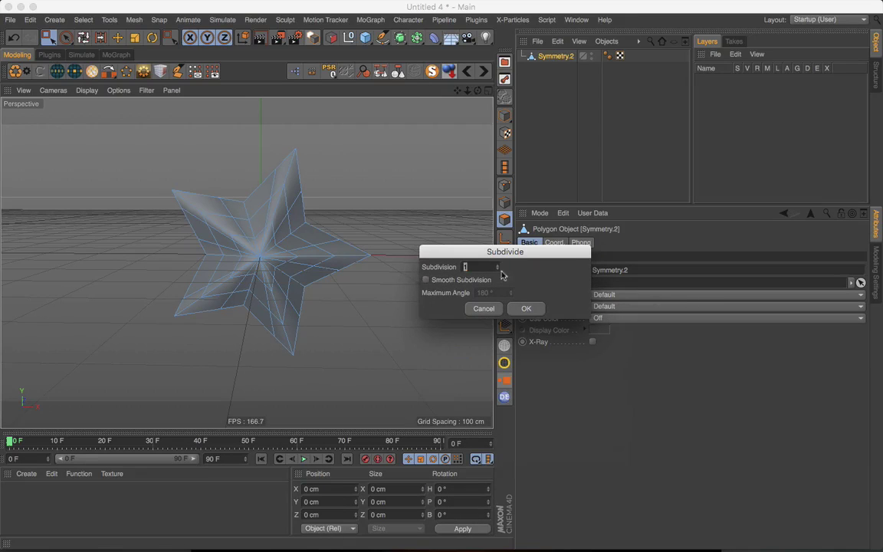
{"action": "left_click", "coordinate": [525, 309]}
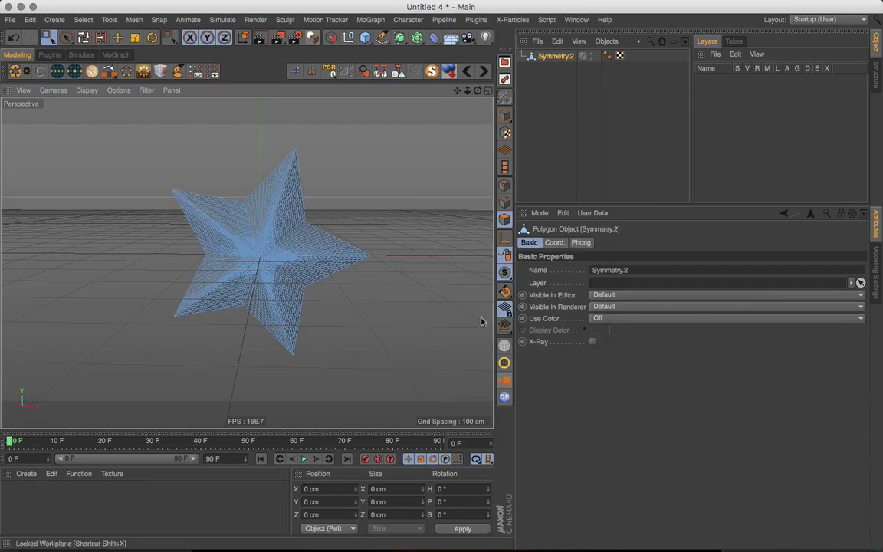
{"action": "key", "text": "super+z"}
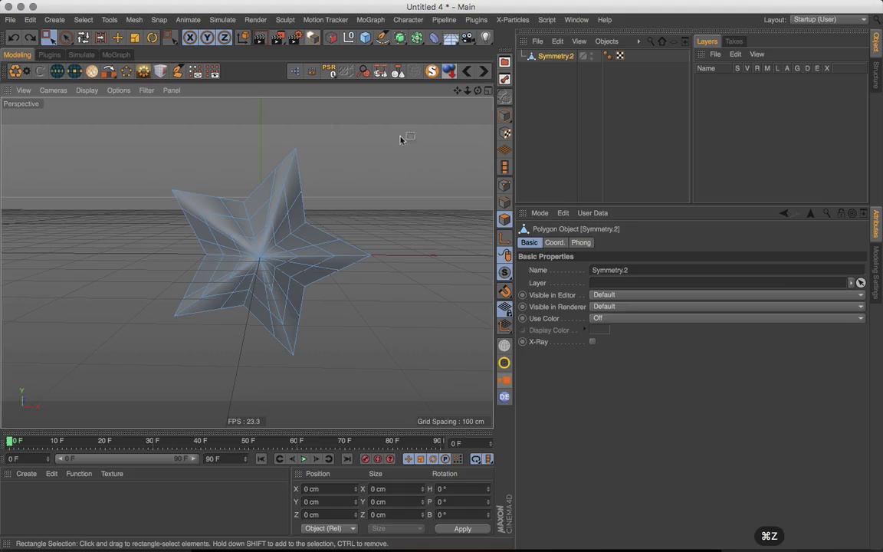
Step: Subdivide the star's polygons with a lower subdivision level than the undone attempt, leaving Smooth Subdivision off
{"action": "right_click", "coordinate": [384, 201]}
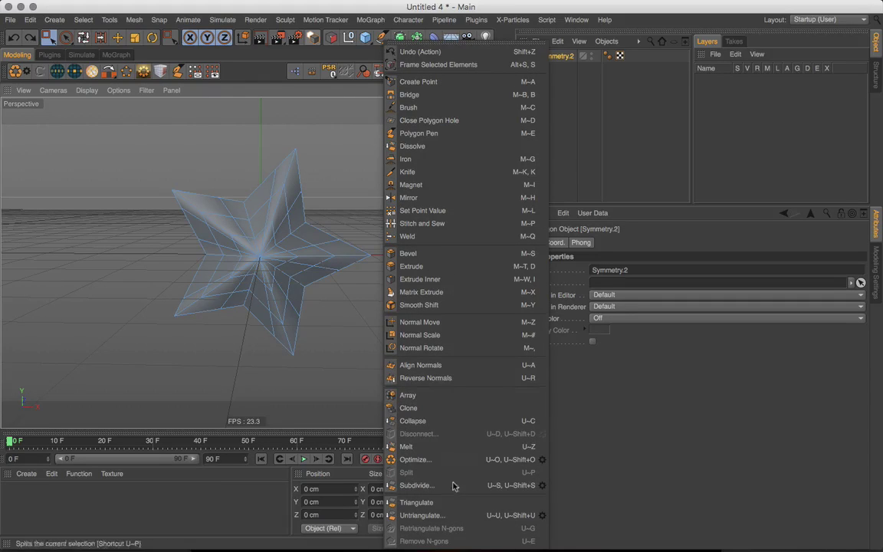
{"action": "left_click", "coordinate": [542, 485]}
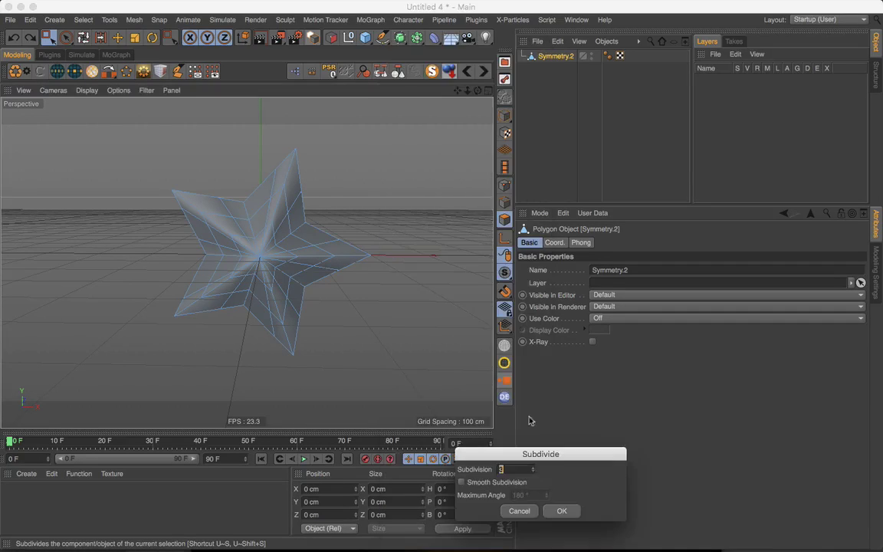
{"action": "left_click", "coordinate": [560, 510]}
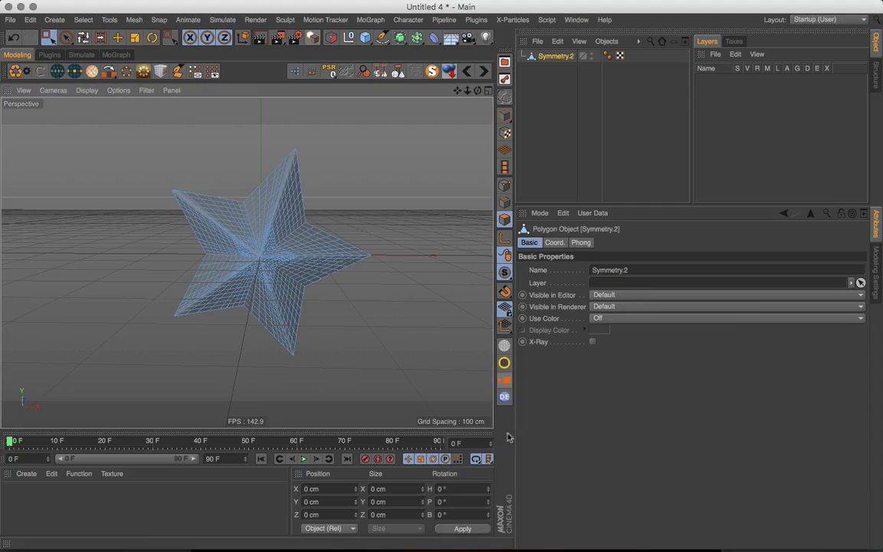
Step: Add a MoGraph Random effector and make it a child of the Symmetry.2 star
{"action": "left_click", "coordinate": [370, 19]}
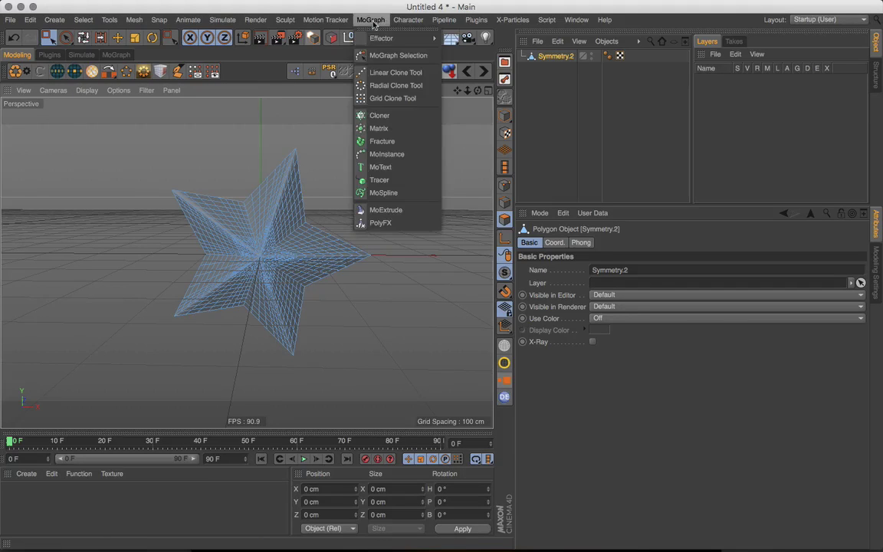
{"action": "mouse_move", "coordinate": [391, 37]}
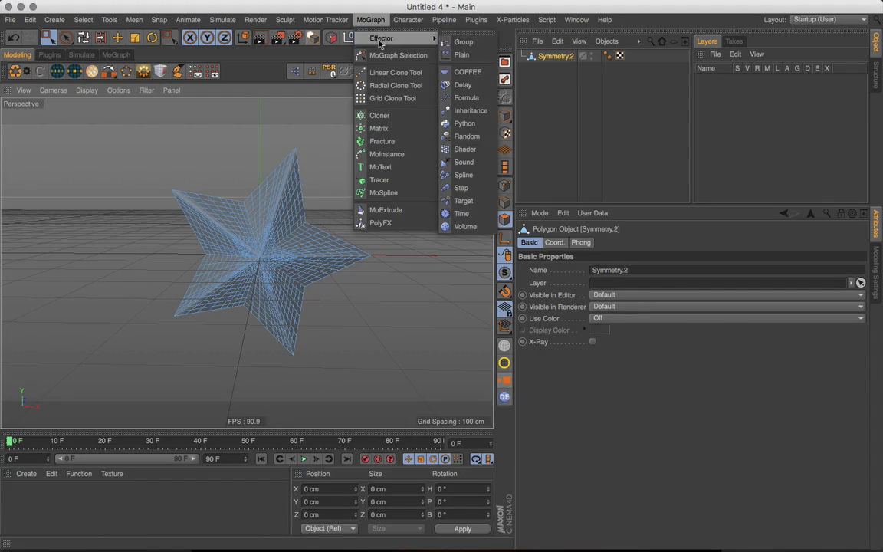
{"action": "left_click", "coordinate": [467, 135]}
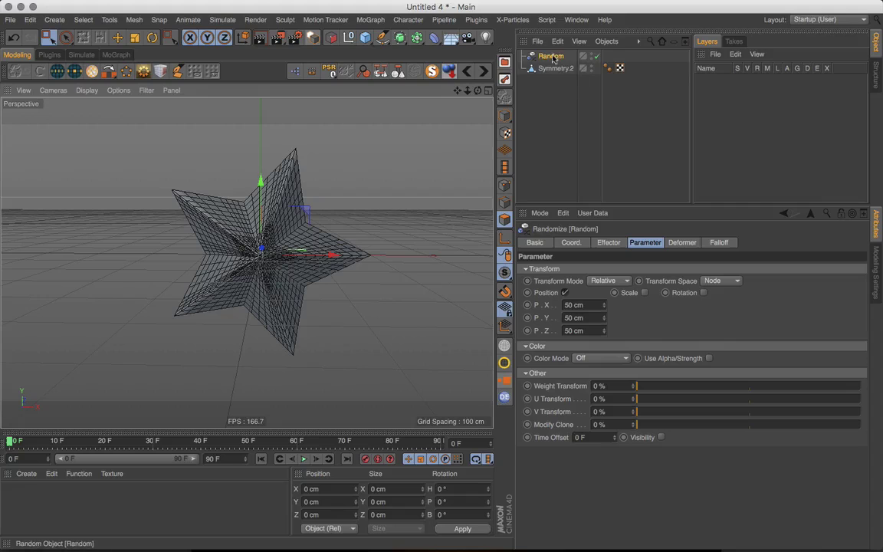
{"action": "left_click_drag", "start_coordinate": [550, 55], "coordinate": [558, 68]}
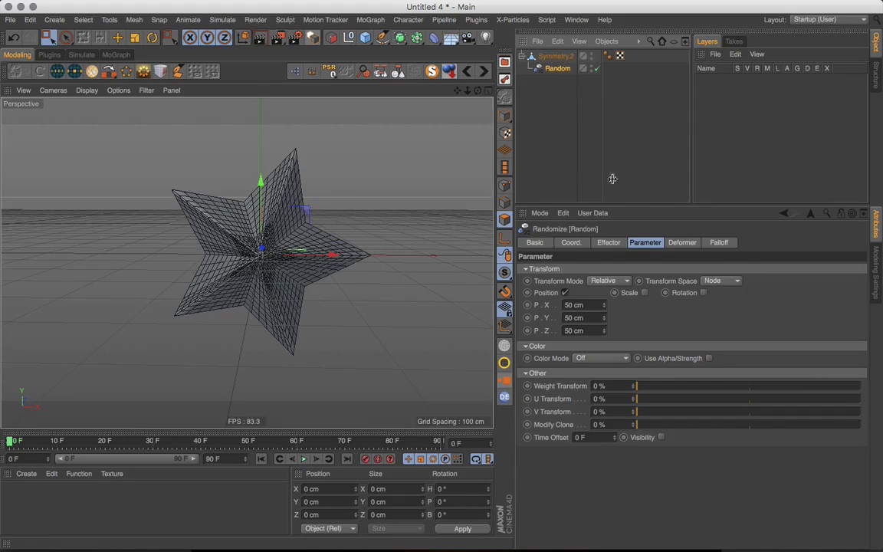
Step: Set the Random effector's deformation to Point
{"action": "left_click", "coordinate": [683, 243]}
{"action": "left_click", "coordinate": [611, 269]}
{"action": "left_click", "coordinate": [602, 305]}
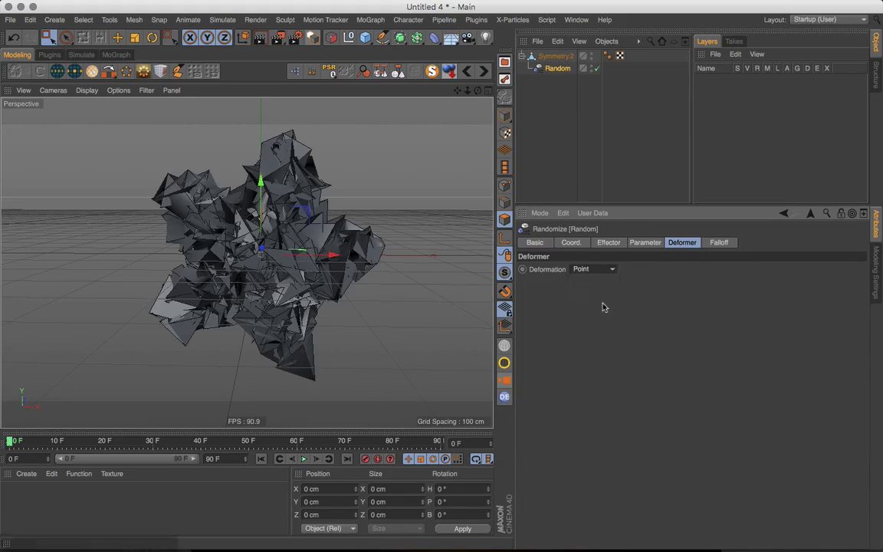
Step: Reduce the Random effector's X, Y and Z position strength to roughen the star only slightly, and inspect it from the side
{"action": "left_click", "coordinate": [609, 242]}
{"action": "left_click", "coordinate": [644, 242]}
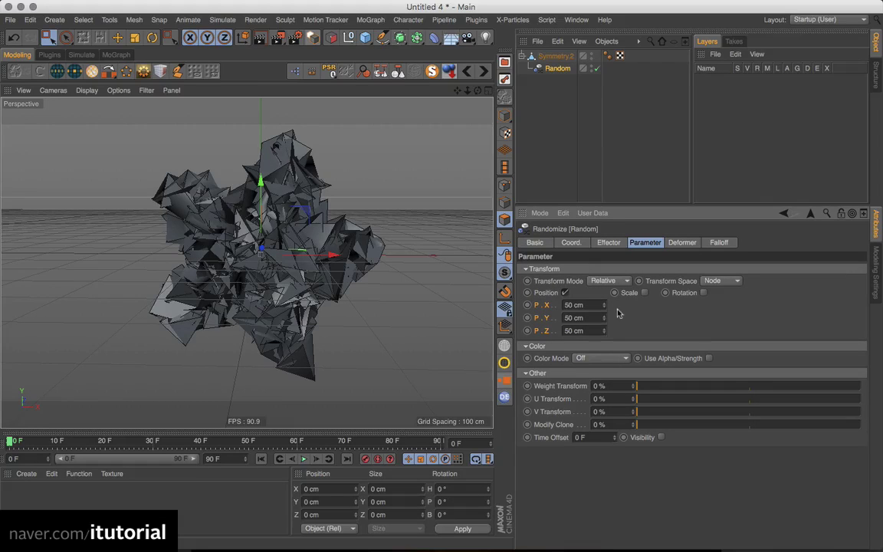
{"action": "left_click_drag", "start_coordinate": [605, 310], "coordinate": [603, 335]}
{"action": "left_click_drag", "start_coordinate": [297, 286], "coordinate": [515, 210], "text": "alt"}
Step: Generate an editable copy of the deformed Symmetry.2 star with Current State to Object
{"action": "left_click", "coordinate": [554, 57]}
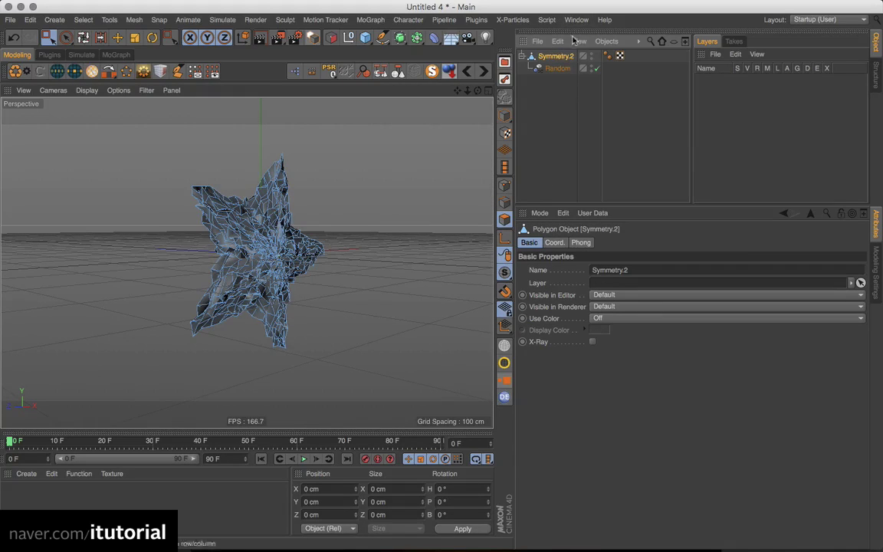
{"action": "left_click", "coordinate": [606, 40]}
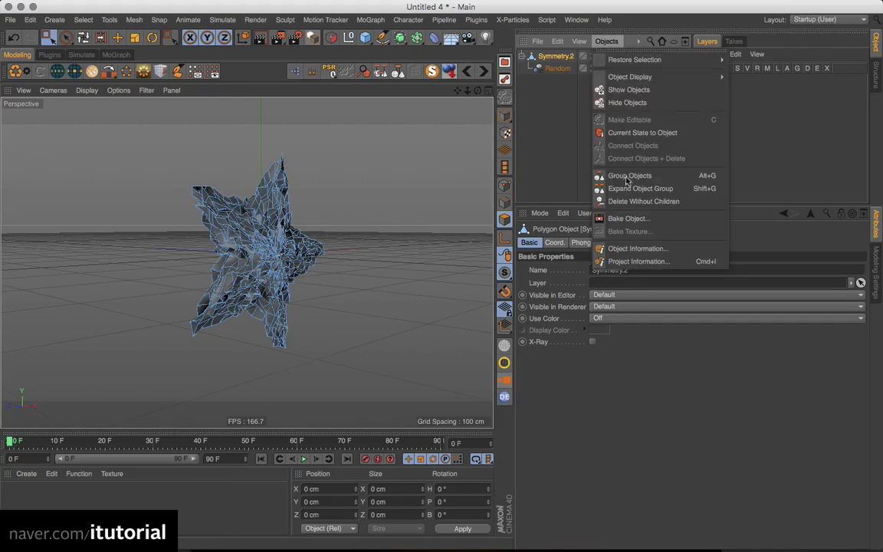
{"action": "left_click", "coordinate": [624, 133]}
Step: Copy the baked rough star into the Untitled 3 particle project
{"action": "left_click", "coordinate": [553, 80]}
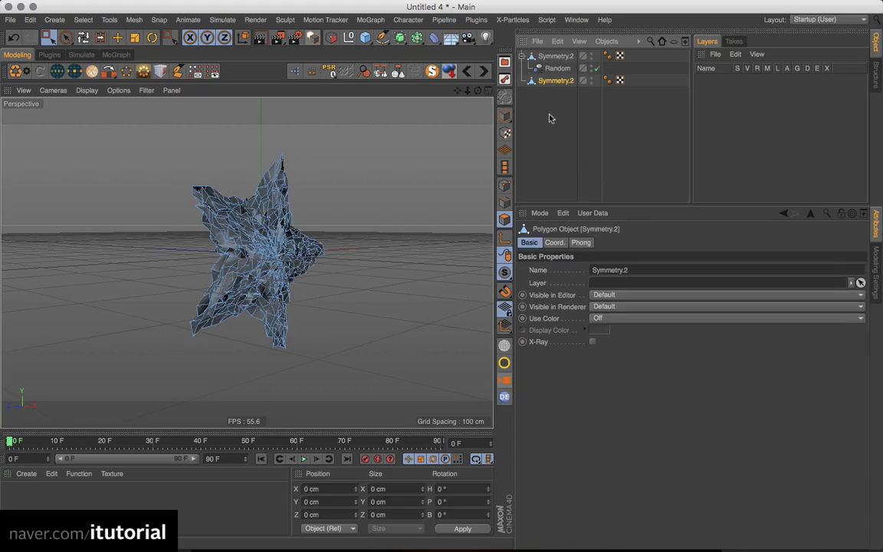
{"action": "key", "text": "super+c"}
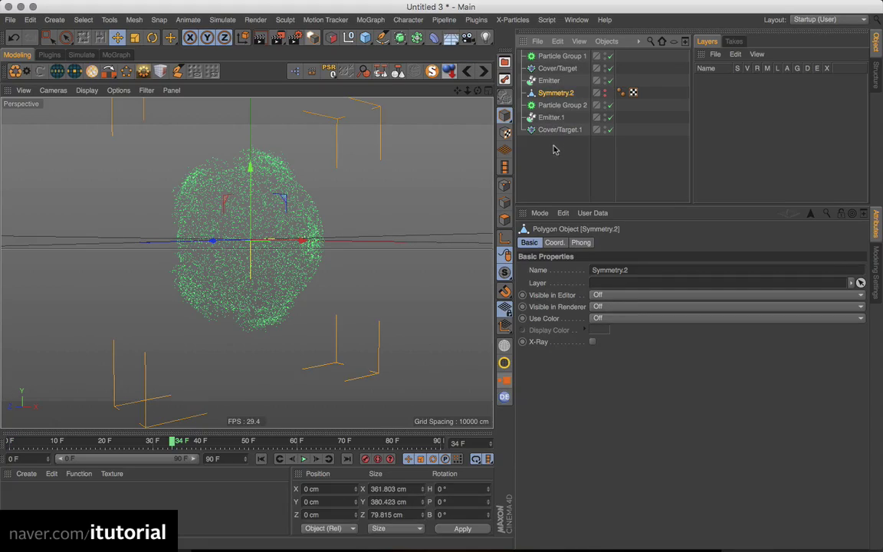
{"action": "left_click", "coordinate": [556, 160]}
{"action": "key", "text": "super+v"}
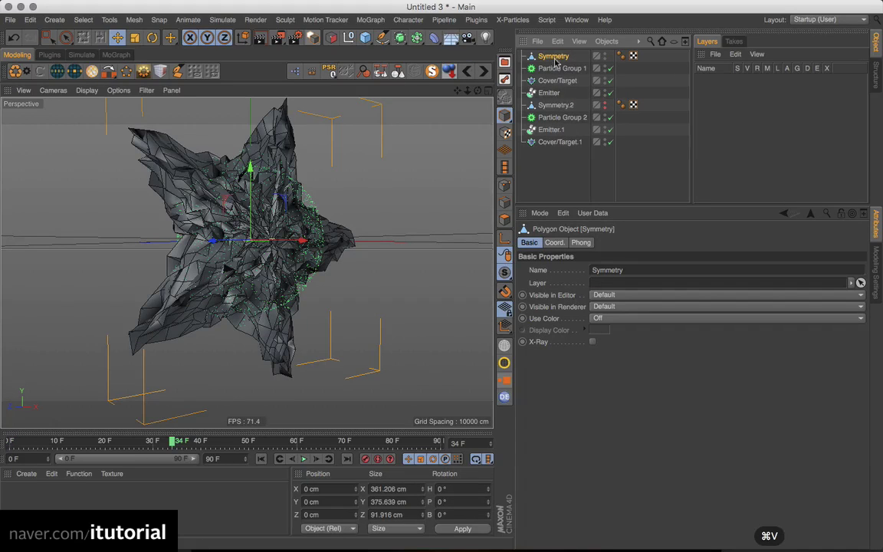
Step: Place the pasted star below Cover/Target.1 in the object hierarchy and rename it Symmetry b
{"action": "left_click_drag", "start_coordinate": [557, 62], "coordinate": [558, 151]}
{"action": "double_click", "coordinate": [559, 143]}
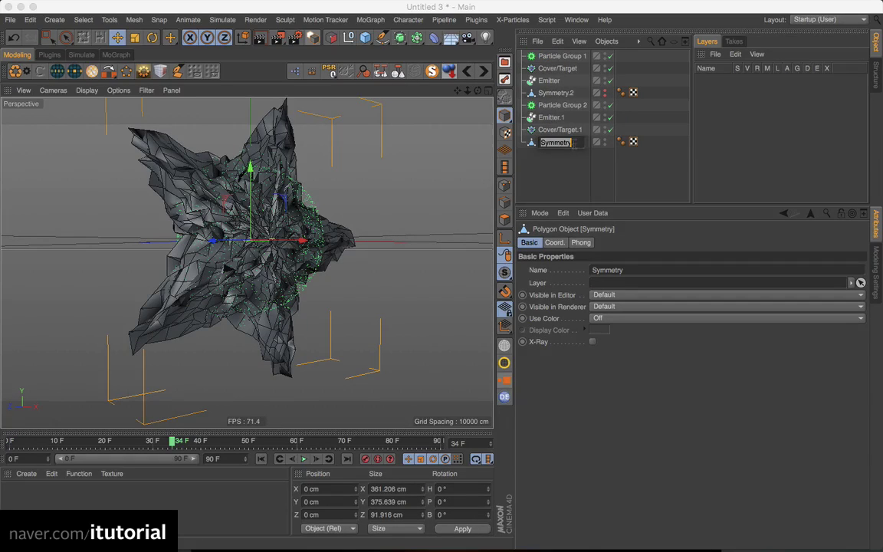
{"action": "left_click", "coordinate": [574, 144]}
{"action": "type", "text": "b"}
{"action": "key", "text": "Return"}
Step: Scale Symmetry b up uniformly to about 404 x 420 x 103 cm and hide it in the editor and renderer
{"action": "left_click", "coordinate": [135, 38]}
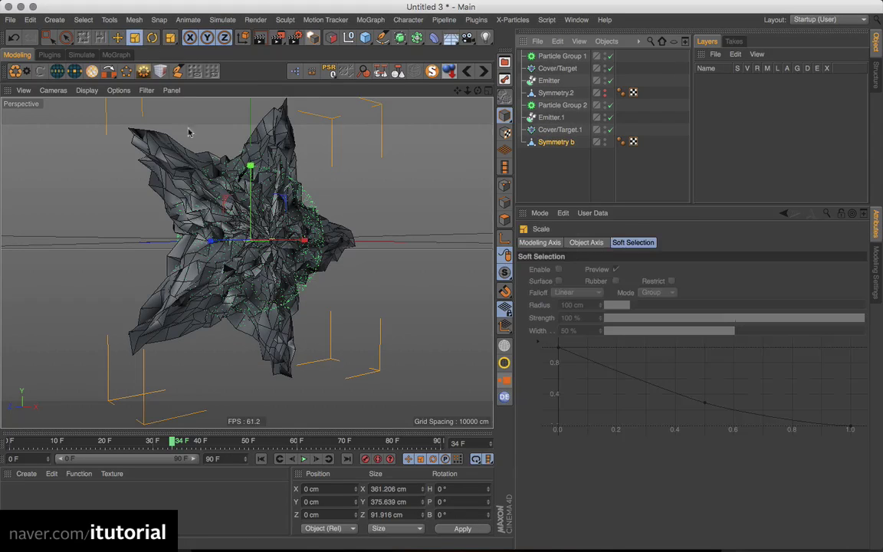
{"action": "left_click_drag", "start_coordinate": [347, 211], "coordinate": [383, 184]}
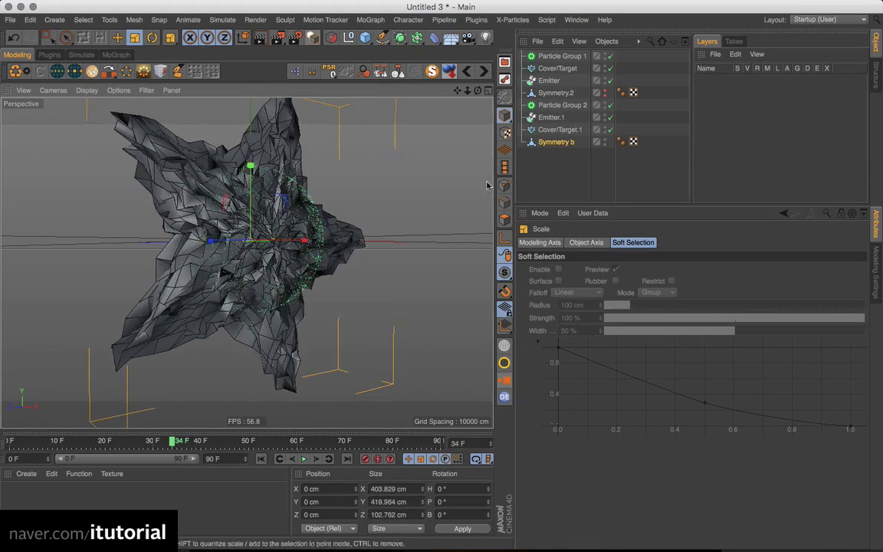
{"action": "left_click", "coordinate": [563, 155]}
{"action": "double_click", "coordinate": [605, 141]}
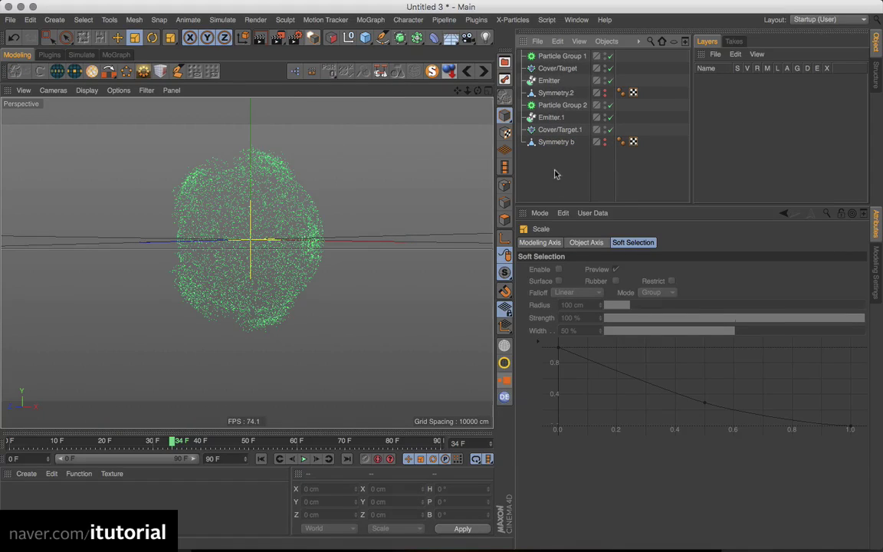
Step: Add a third X-Particles Cover/Target modifier and place it directly below the first Cover/Target in the hierarchy
{"action": "left_click", "coordinate": [551, 117]}
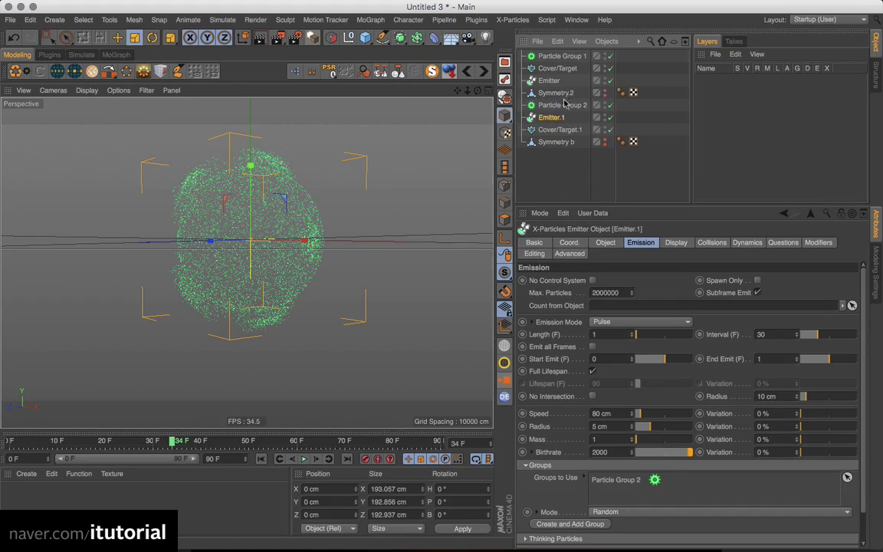
{"action": "left_click", "coordinate": [512, 20]}
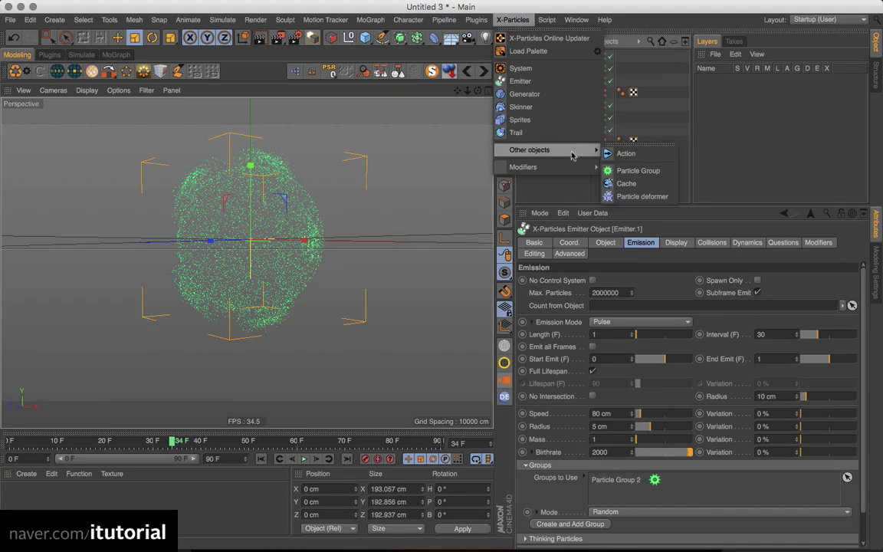
{"action": "mouse_move", "coordinate": [589, 170]}
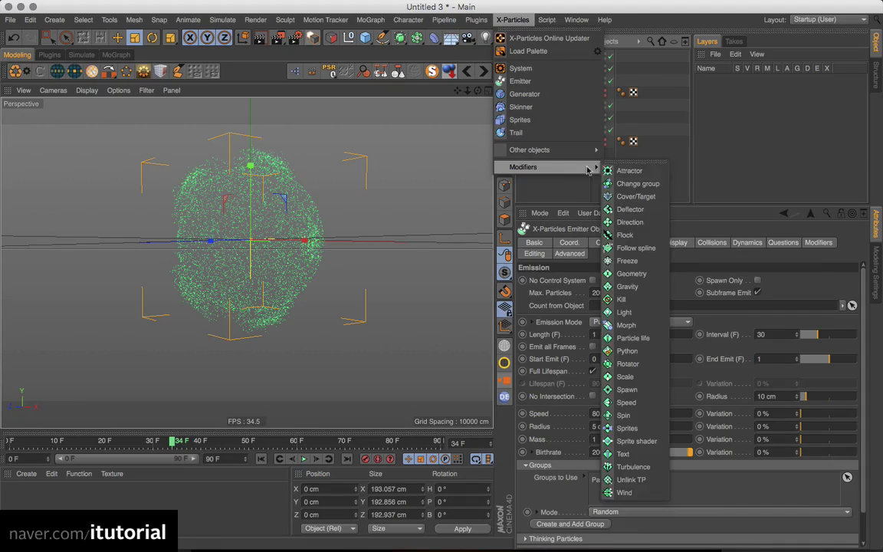
{"action": "left_click", "coordinate": [642, 197]}
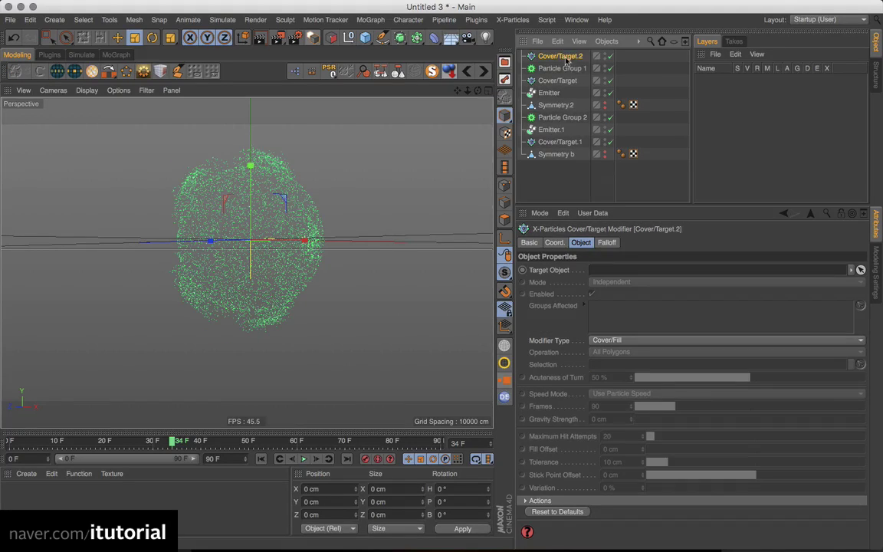
{"action": "left_click_drag", "start_coordinate": [565, 58], "coordinate": [571, 87]}
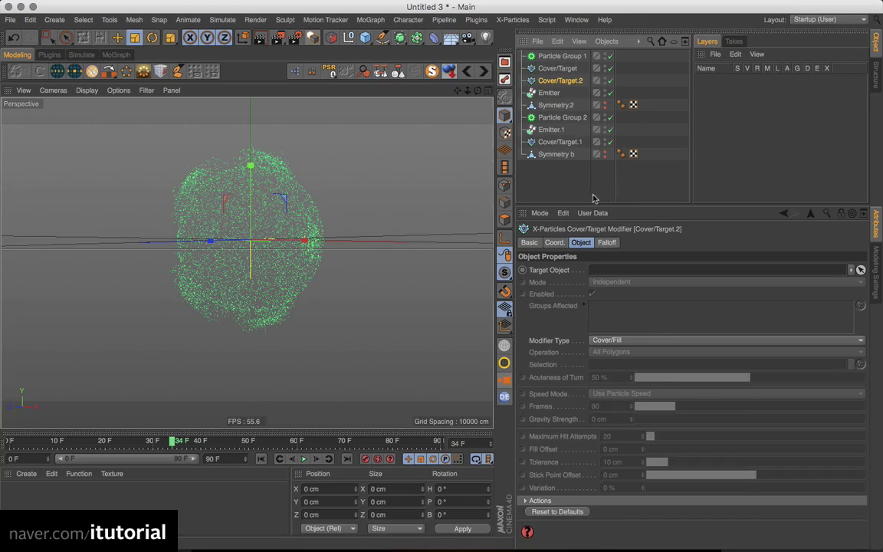
Step: Assign Symmetry b as Cover/Target.2's target object and Particle Group 2 as its affected group
{"action": "left_click_drag", "start_coordinate": [560, 158], "coordinate": [613, 272]}
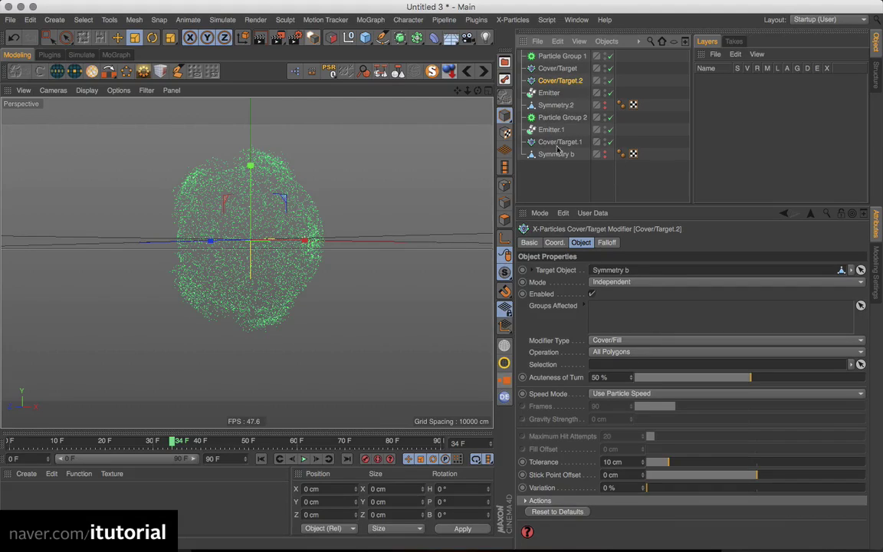
{"action": "left_click", "coordinate": [560, 119]}
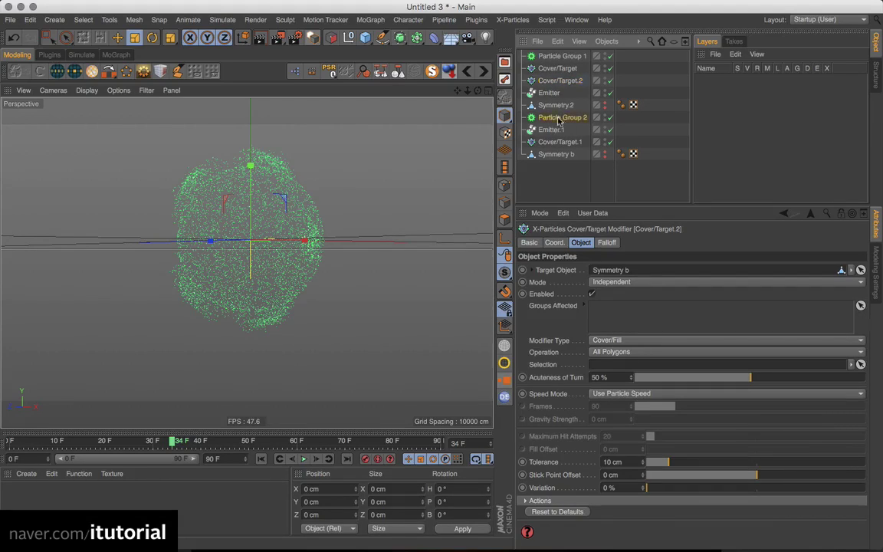
{"action": "left_click", "coordinate": [574, 81]}
{"action": "left_click_drag", "start_coordinate": [563, 119], "coordinate": [605, 316]}
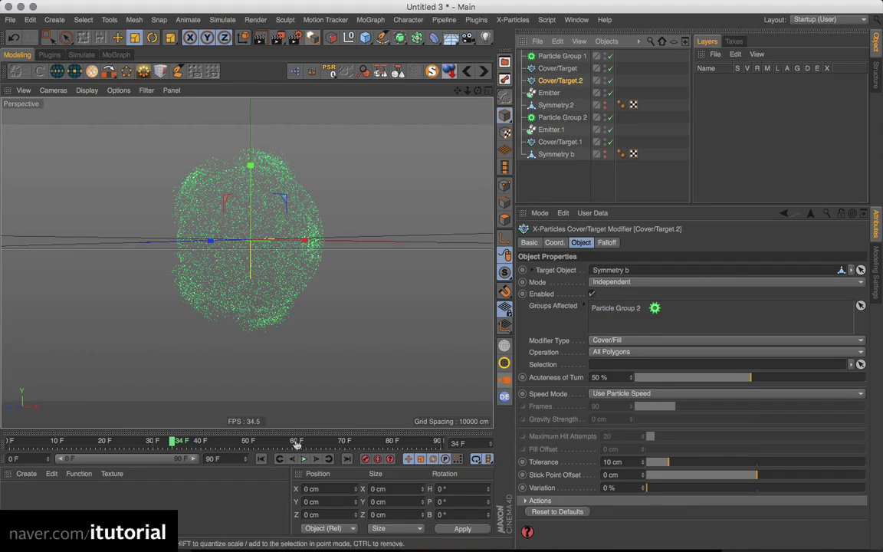
Step: Play the particle simulation from the first frame to check the rough star formation, and select Symmetry b
{"action": "left_click", "coordinate": [262, 460]}
{"action": "left_click", "coordinate": [303, 462]}
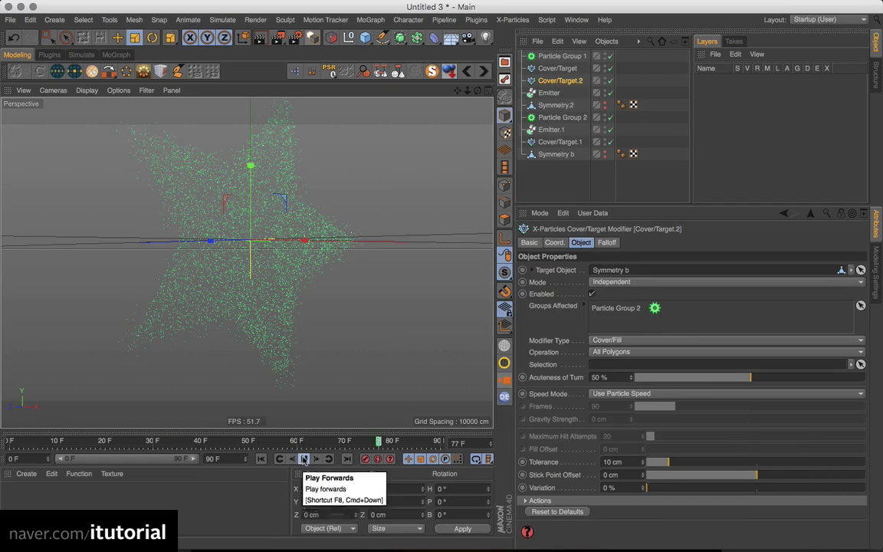
{"action": "left_click", "coordinate": [304, 459]}
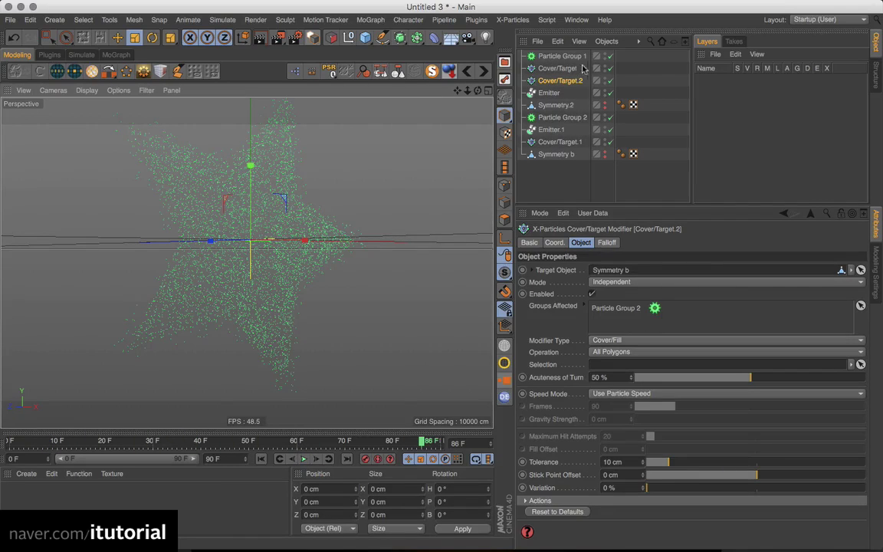
{"action": "left_click", "coordinate": [557, 155]}
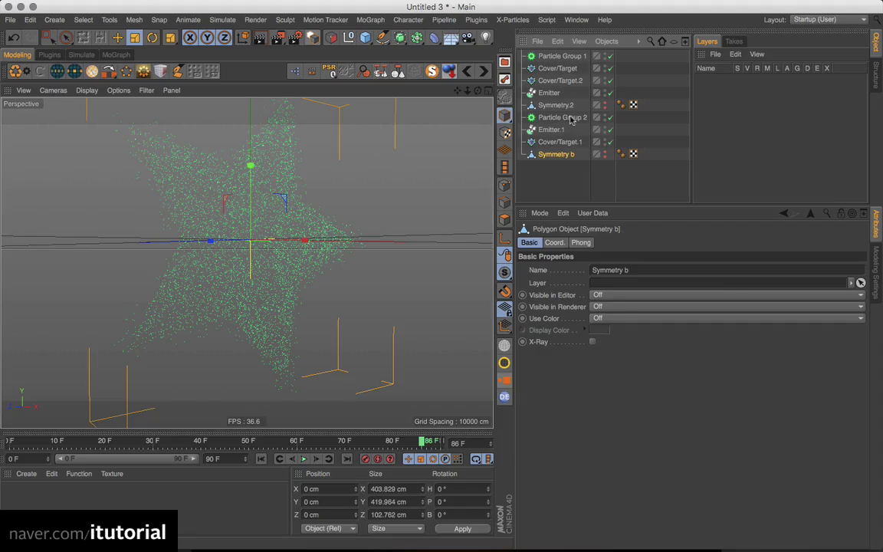
Step: Set Particle Group 2's editor display to Box and play the simulation from the first frame to check it
{"action": "left_click", "coordinate": [570, 118]}
{"action": "left_click", "coordinate": [614, 284]}
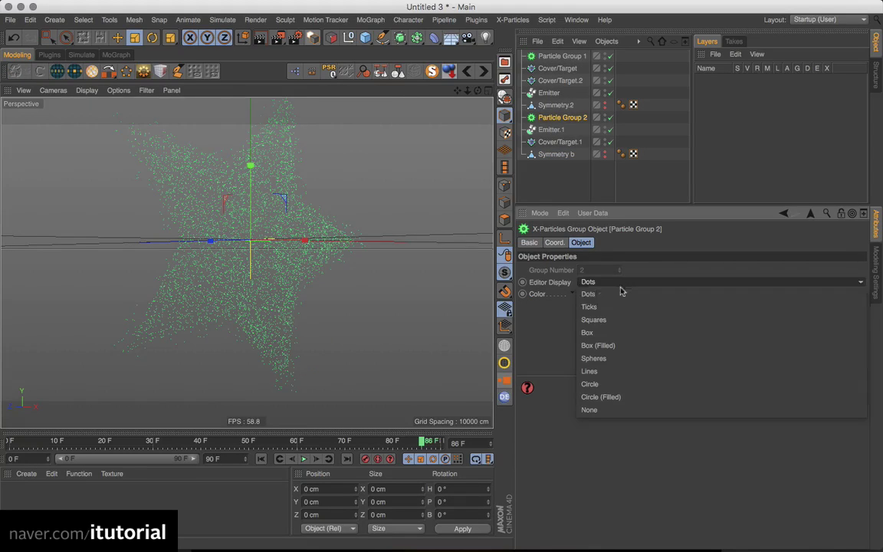
{"action": "left_click", "coordinate": [616, 332]}
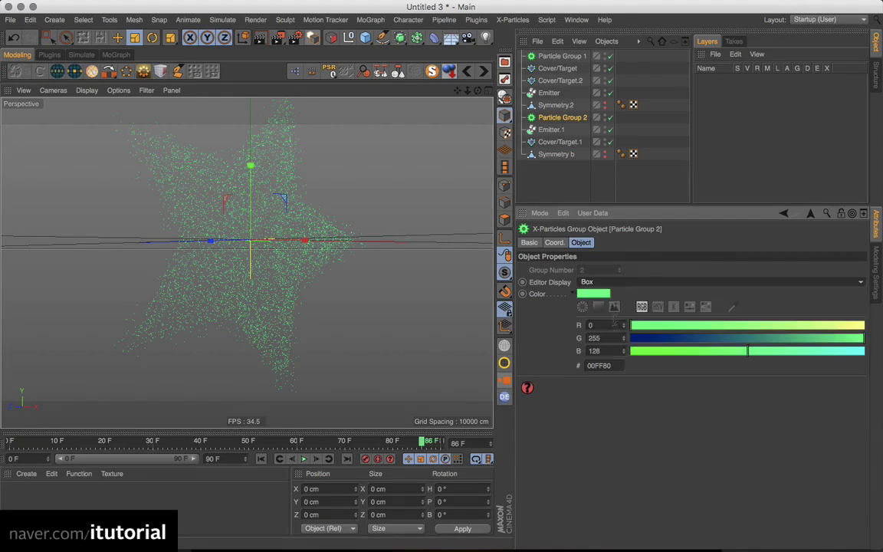
{"action": "left_click", "coordinate": [262, 459]}
{"action": "left_click", "coordinate": [303, 461]}
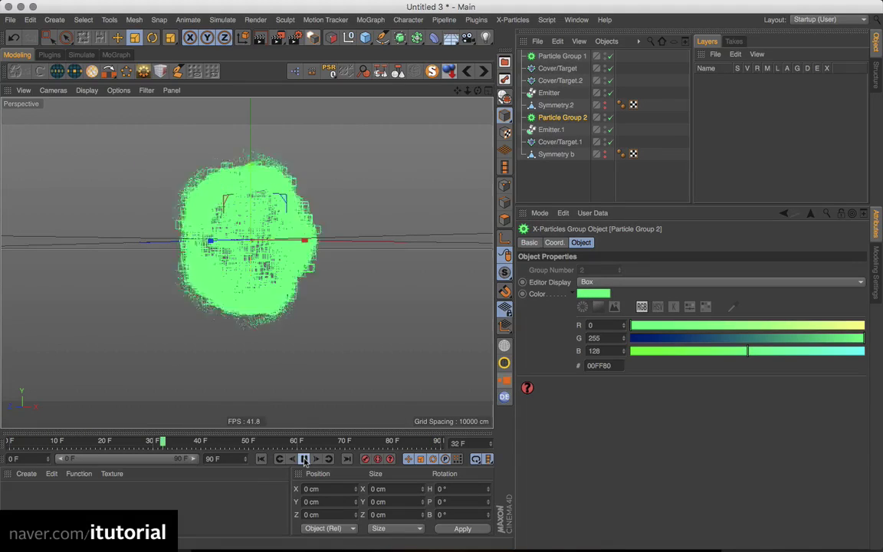
{"action": "left_click", "coordinate": [304, 460]}
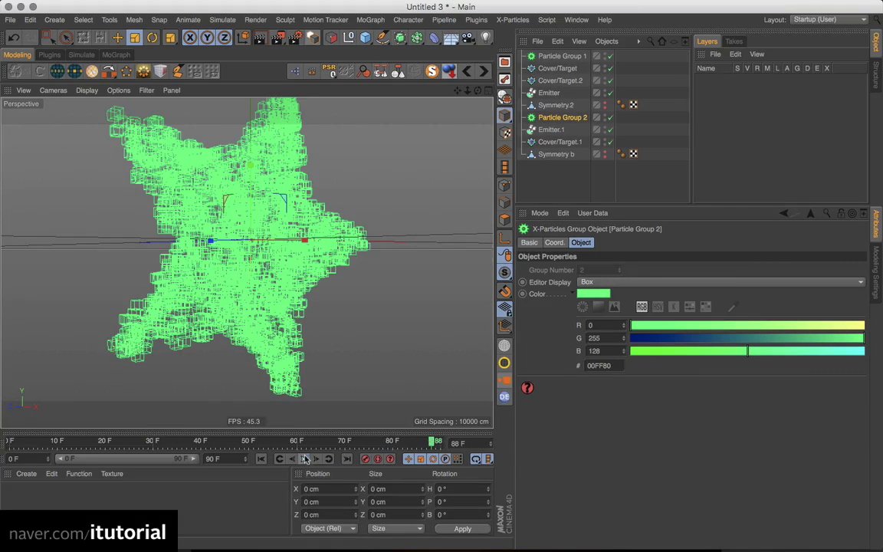
{"action": "mouse_move", "coordinate": [292, 319]}
{"action": "left_mouse_down", "text": "alt"}
{"action": "mouse_move", "coordinate": [238, 330]}
{"action": "mouse_move", "coordinate": [287, 331]}
{"action": "left_mouse_up", "text": "alt"}
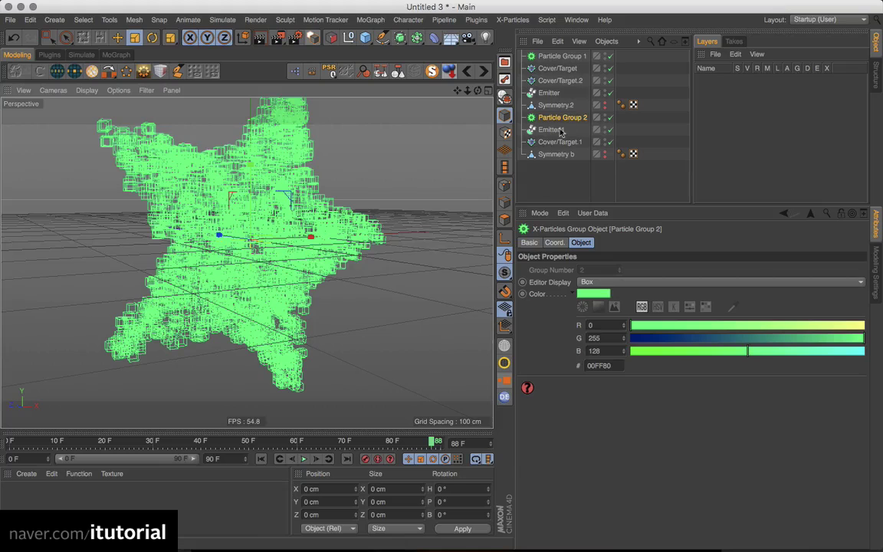
Step: Set Emitter.1's birthrate to 500 and replay the simulation from the first frame to inspect the particle density
{"action": "left_click", "coordinate": [551, 130]}
{"action": "double_click", "coordinate": [600, 452]}
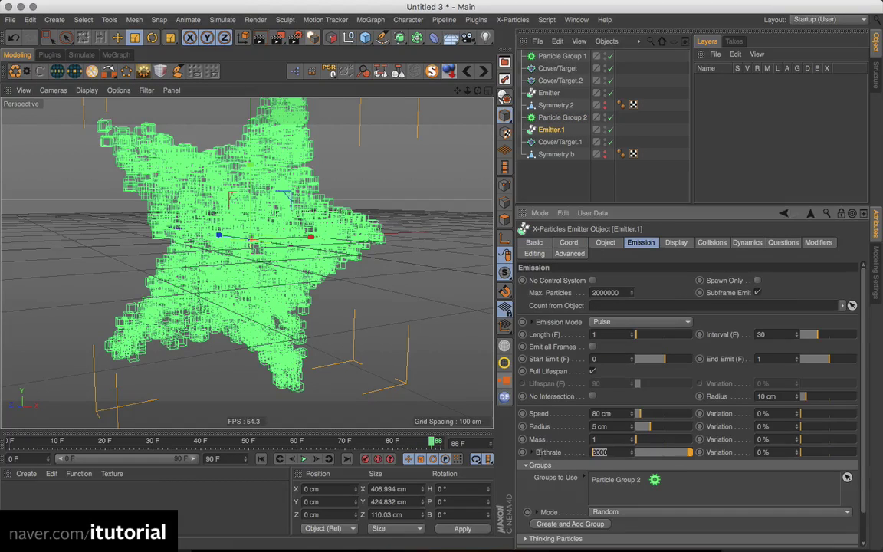
{"action": "type", "text": "8"}
{"action": "left_click", "coordinate": [569, 448]}
{"action": "left_click", "coordinate": [262, 459]}
{"action": "left_click", "coordinate": [305, 459]}
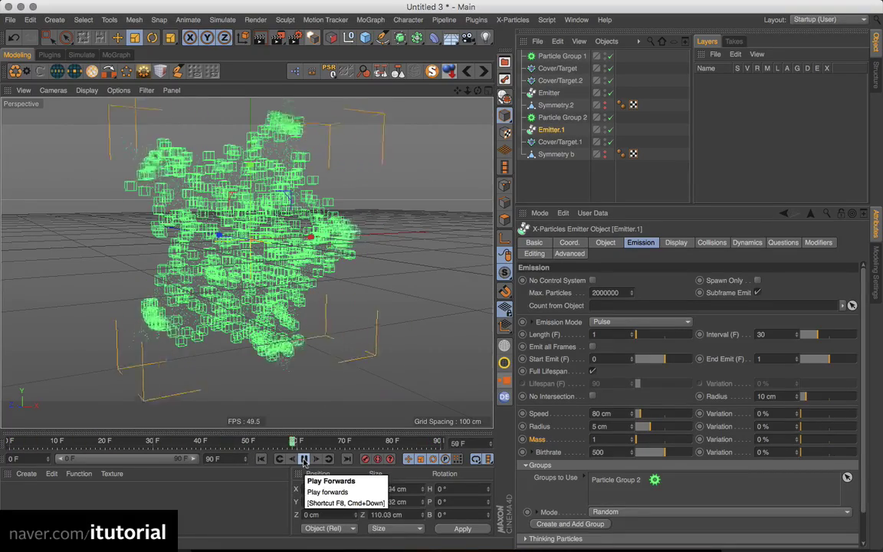
{"action": "left_click", "coordinate": [305, 460]}
{"action": "left_click_drag", "start_coordinate": [254, 309], "coordinate": [622, 219], "text": "alt"}
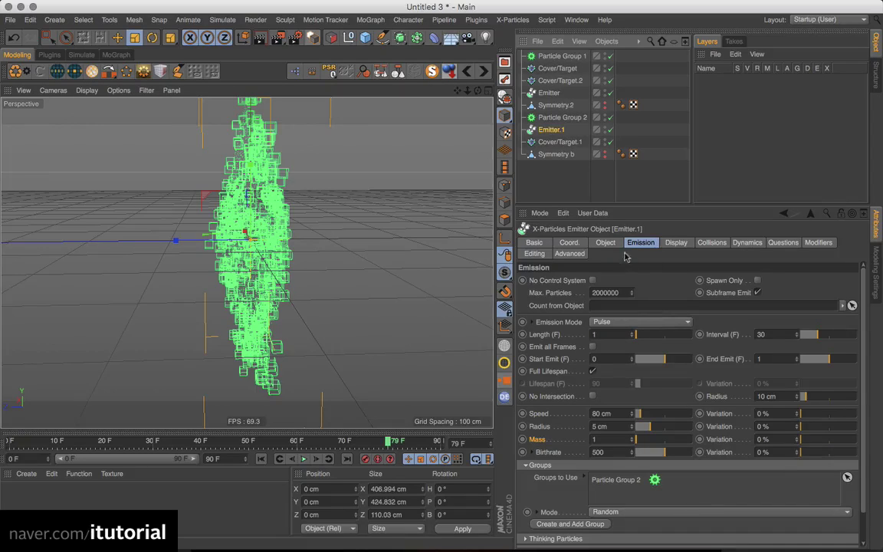
Step: Set Emitter.1's particle radius to 2 cm and replay the simulation to check the box size
{"action": "left_click_drag", "start_coordinate": [644, 427], "coordinate": [641, 427]}
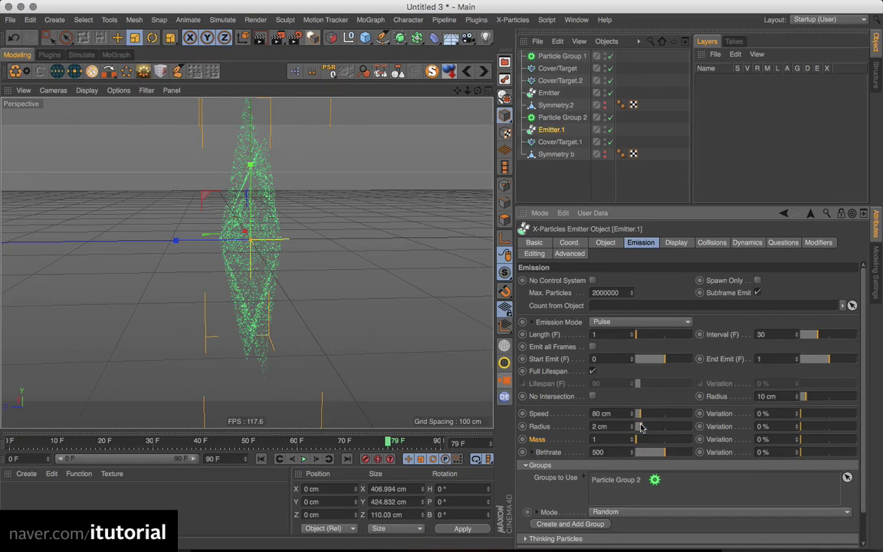
{"action": "left_click", "coordinate": [280, 459]}
{"action": "left_click", "coordinate": [303, 459]}
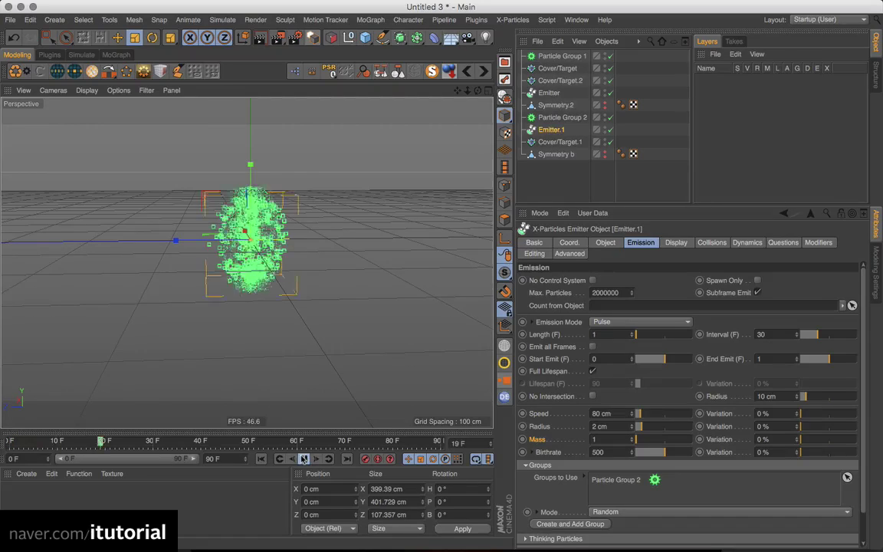
{"action": "left_click_drag", "start_coordinate": [264, 264], "coordinate": [190, 244], "text": "alt"}
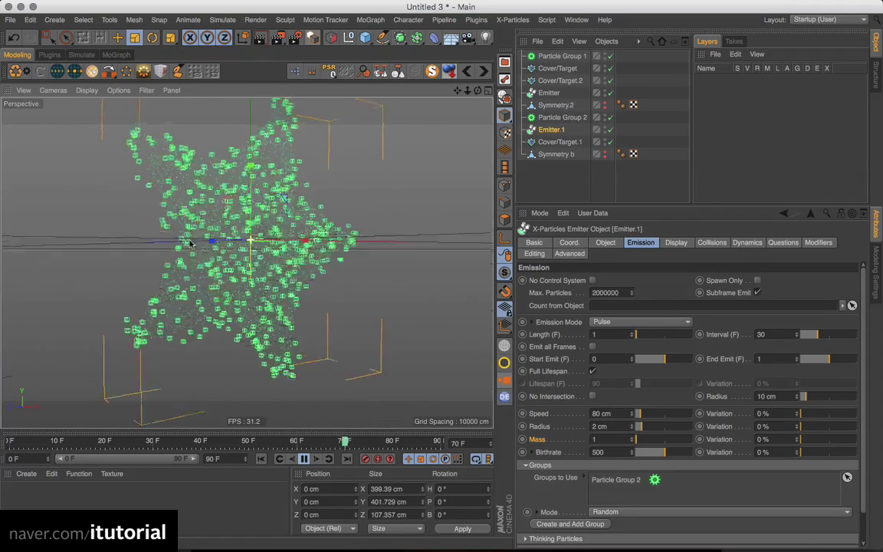
{"action": "left_click", "coordinate": [305, 459]}
{"action": "left_click_drag", "start_coordinate": [251, 255], "coordinate": [147, 181], "text": "alt"}
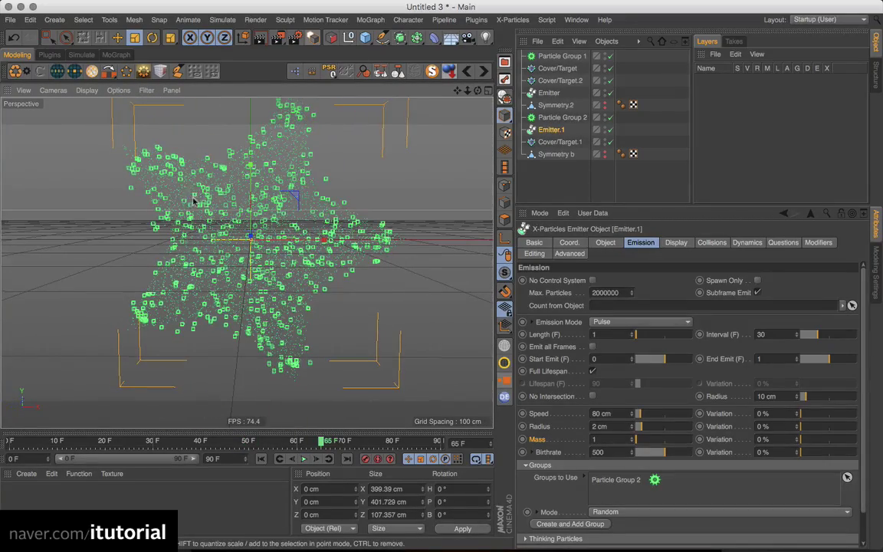
Step: Change Particle Group 2's color to yellow (FFFF00), replay the simulation from the first frame, and select Cover/Target.2
{"action": "left_click", "coordinate": [566, 118]}
{"action": "left_click", "coordinate": [605, 294]}
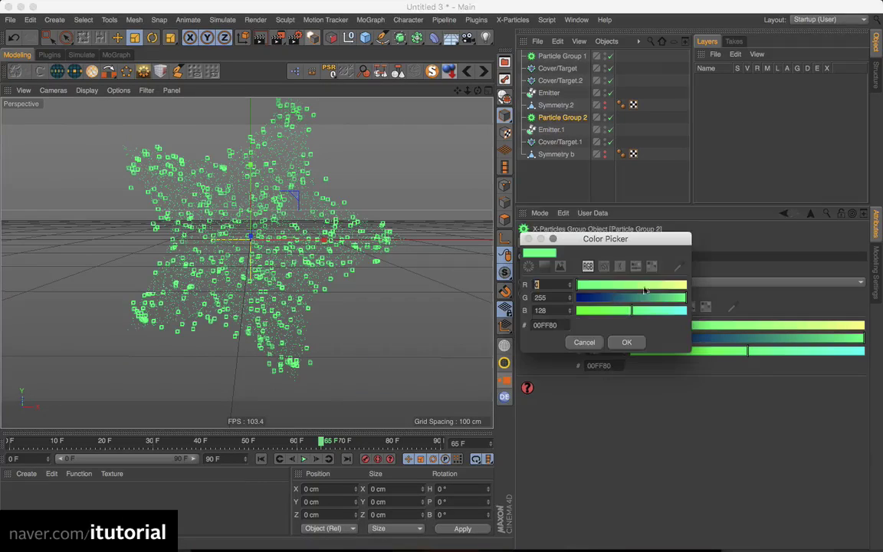
{"action": "left_click_drag", "start_coordinate": [616, 282], "coordinate": [695, 301]}
{"action": "left_click_drag", "start_coordinate": [628, 313], "coordinate": [563, 316]}
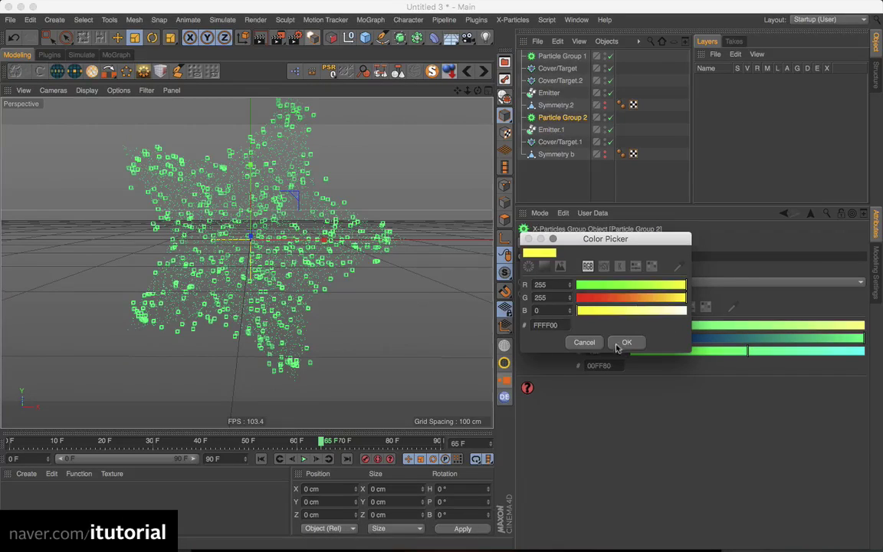
{"action": "left_click", "coordinate": [619, 344]}
{"action": "left_click", "coordinate": [264, 462]}
{"action": "left_click", "coordinate": [303, 458]}
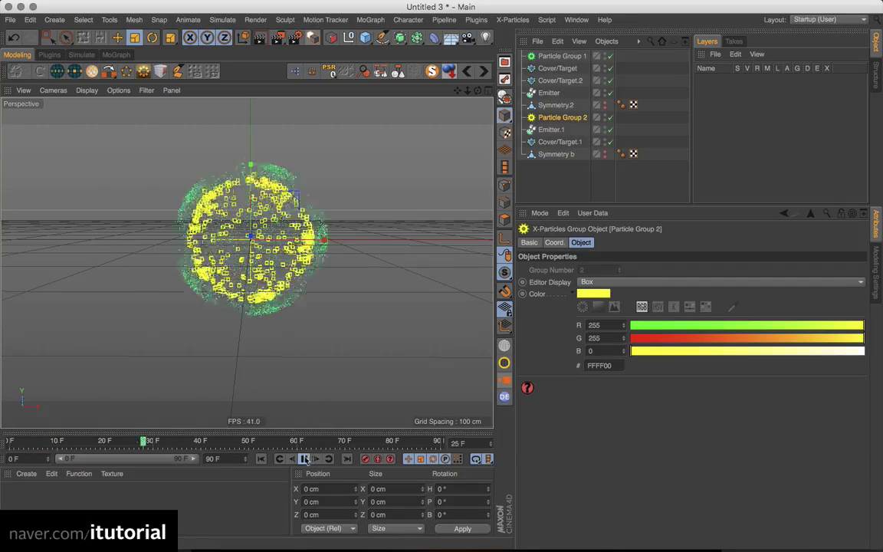
{"action": "left_click", "coordinate": [561, 81]}
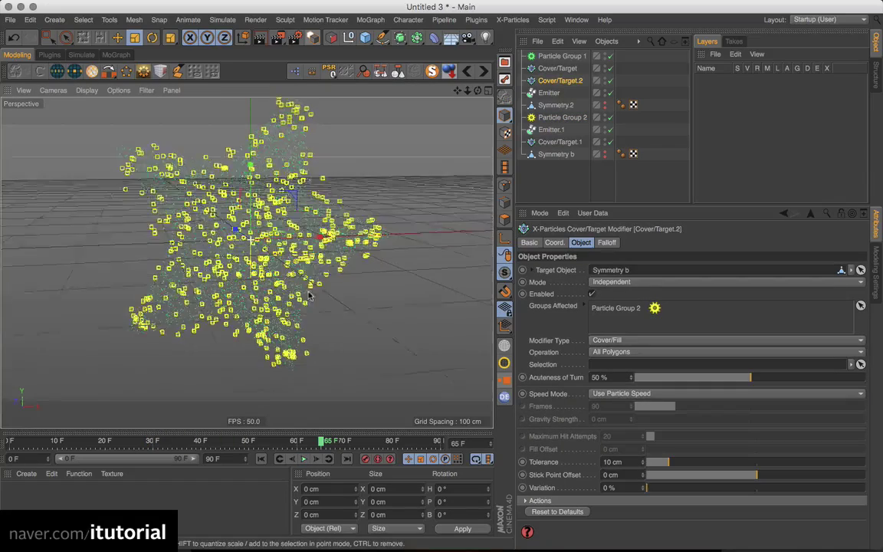
Step: Add an X-Particles Trail object with a 10-frame trail length, assigned to Emitter.1 and Particle Group 2
{"action": "left_click", "coordinate": [555, 167]}
{"action": "left_click", "coordinate": [517, 21]}
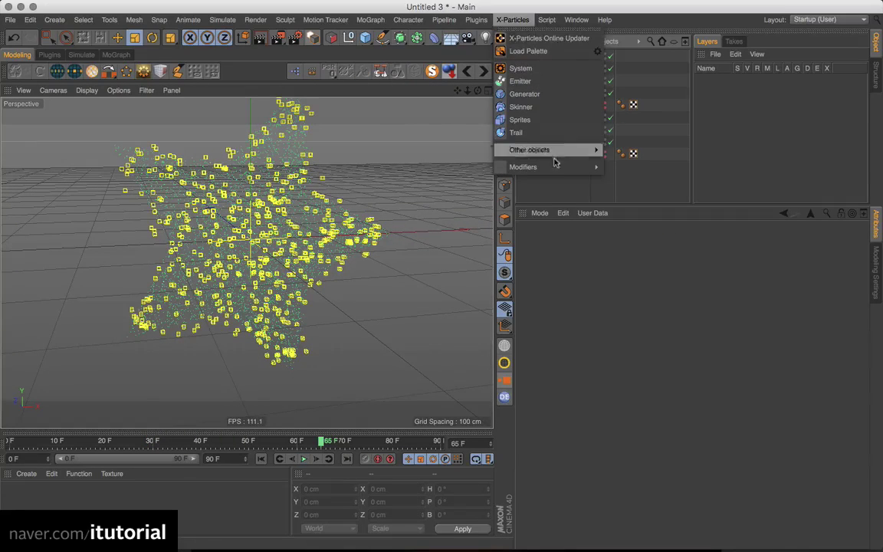
{"action": "mouse_move", "coordinate": [570, 155]}
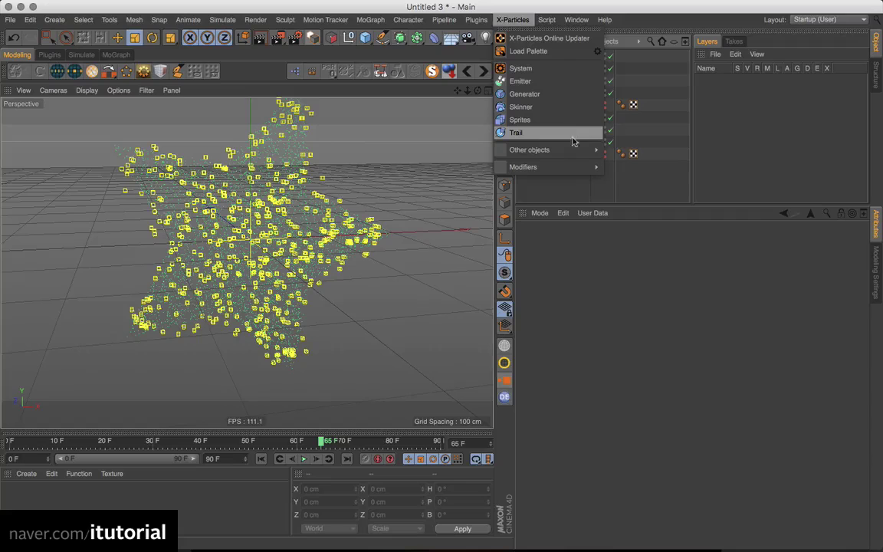
{"action": "left_click", "coordinate": [570, 134]}
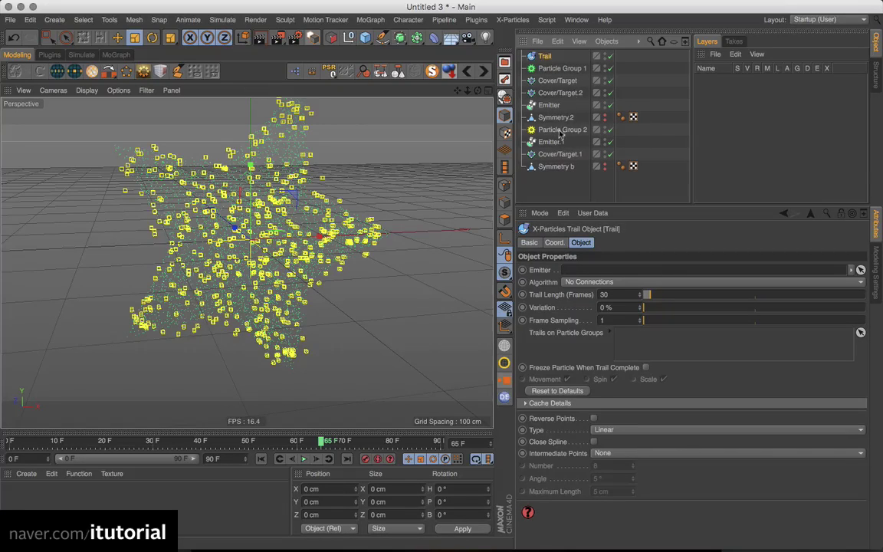
{"action": "left_click_drag", "start_coordinate": [560, 131], "coordinate": [638, 343]}
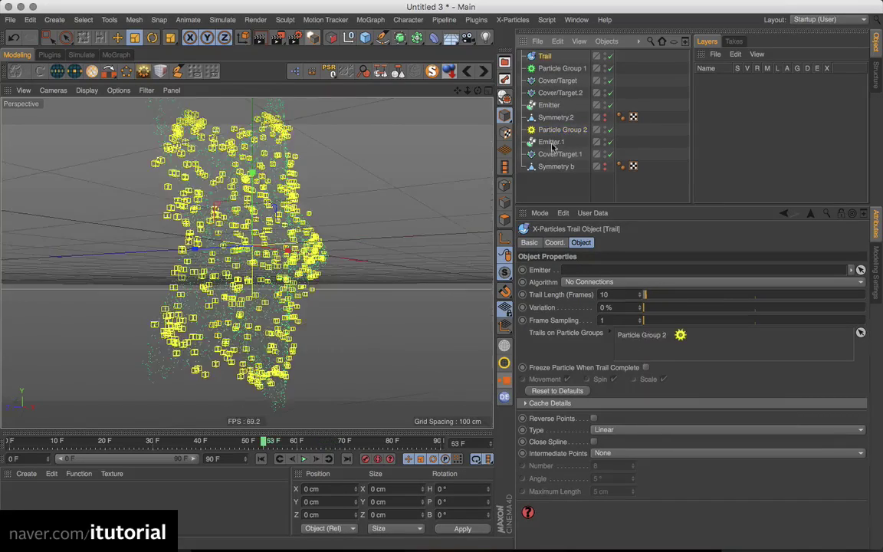
{"action": "left_click_drag", "start_coordinate": [554, 144], "coordinate": [613, 270]}
Step: Play the simulation from the first frame and examine the particle trails from several angles as the star forms
{"action": "left_click", "coordinate": [261, 459]}
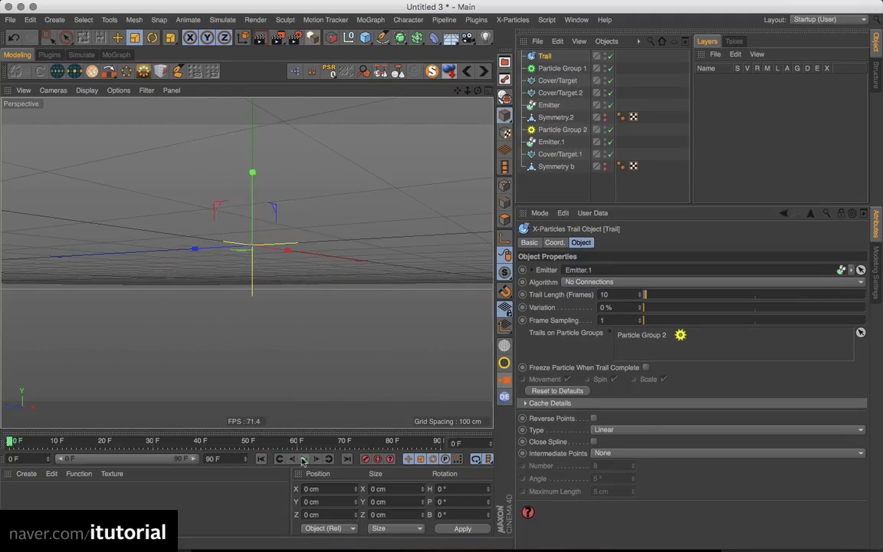
{"action": "left_click", "coordinate": [304, 458]}
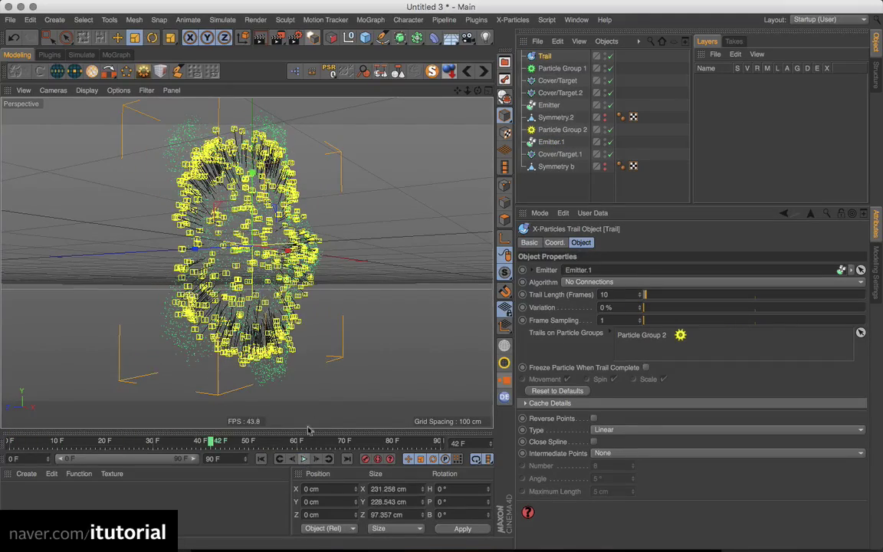
{"action": "left_click_drag", "start_coordinate": [293, 203], "coordinate": [183, 183], "text": "alt"}
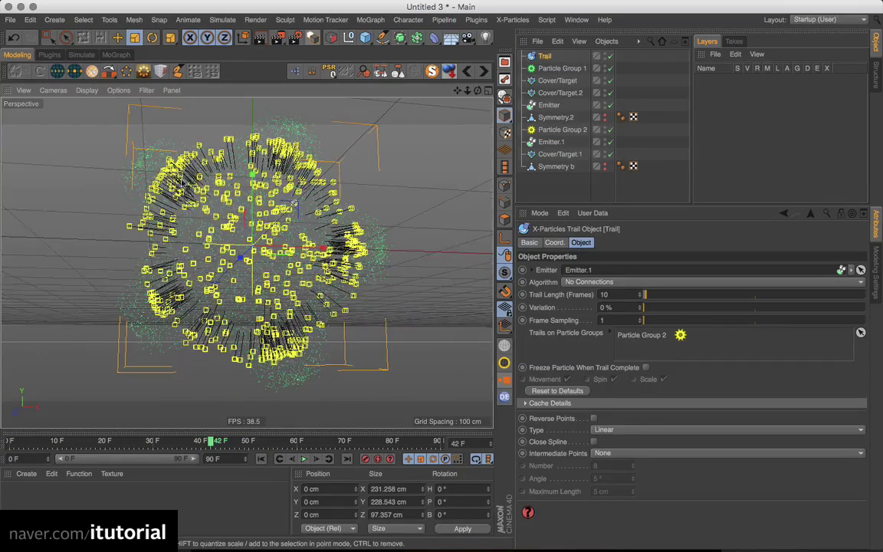
{"action": "left_click", "coordinate": [303, 459]}
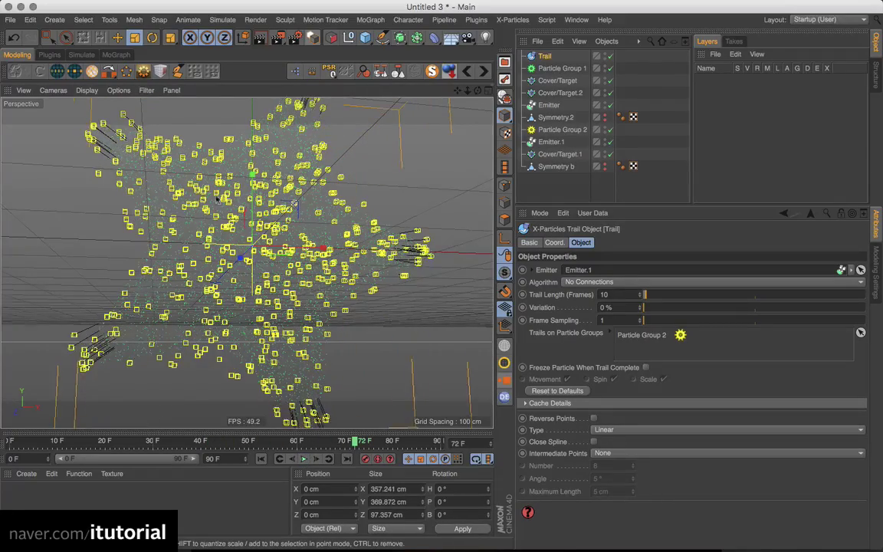
{"action": "left_click_drag", "start_coordinate": [245, 257], "coordinate": [154, 178], "text": "alt"}
{"action": "scroll", "coordinate": [238, 234], "scroll_direction": "down", "scroll_amount": 5}
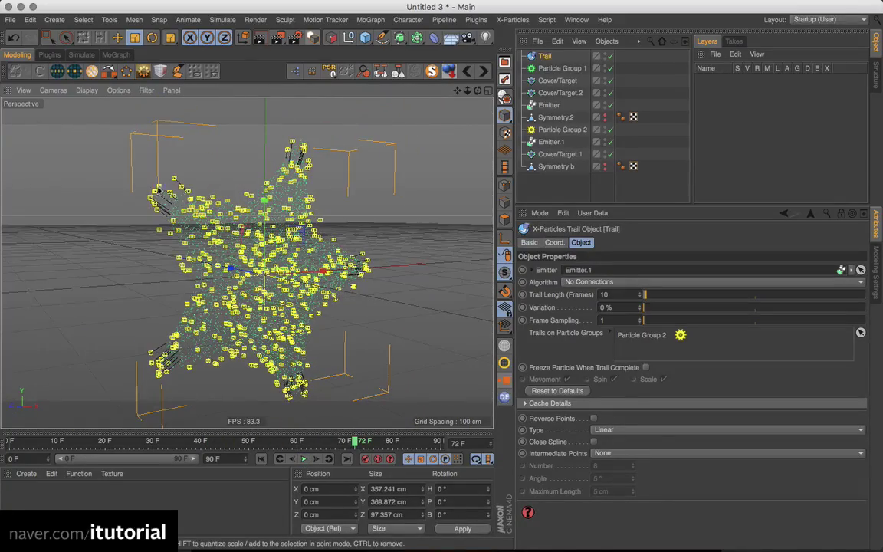
{"action": "left_click", "coordinate": [304, 459]}
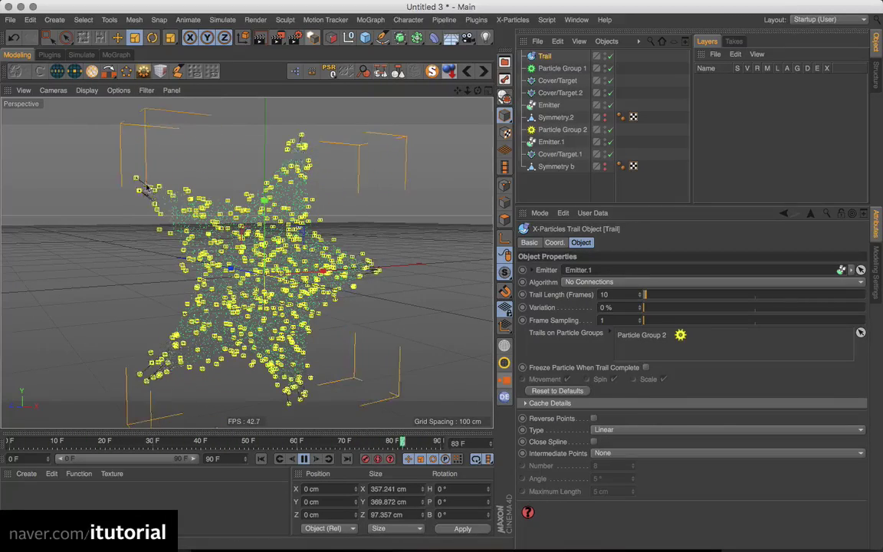
{"action": "left_click", "coordinate": [304, 460]}
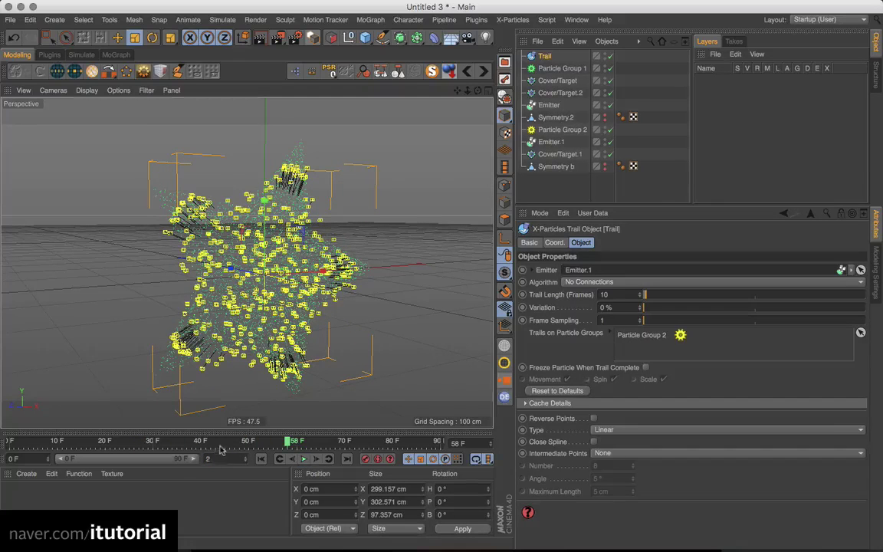
Step: Extend the timeline and its preview range to 200 frames, and play the simulation from the first frame
{"action": "key", "text": "Return"}
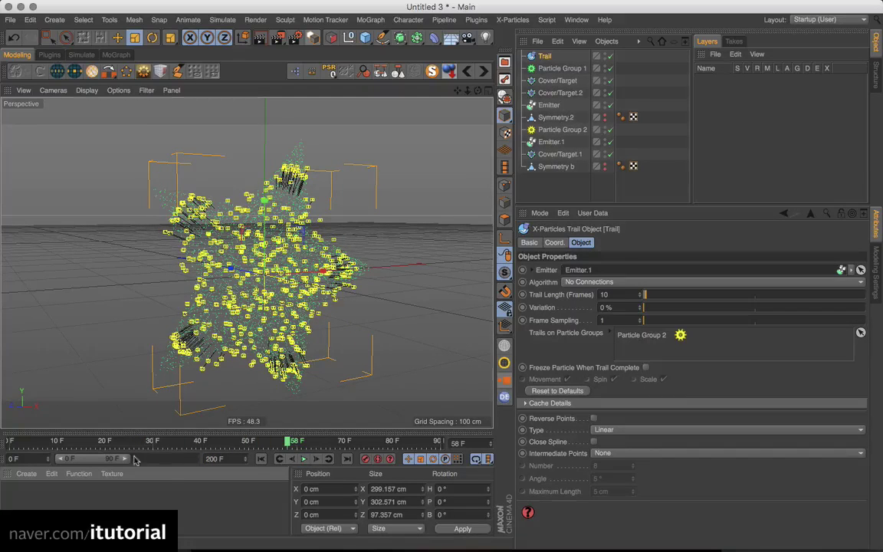
{"action": "left_click_drag", "start_coordinate": [130, 459], "coordinate": [208, 453]}
{"action": "left_click", "coordinate": [262, 459]}
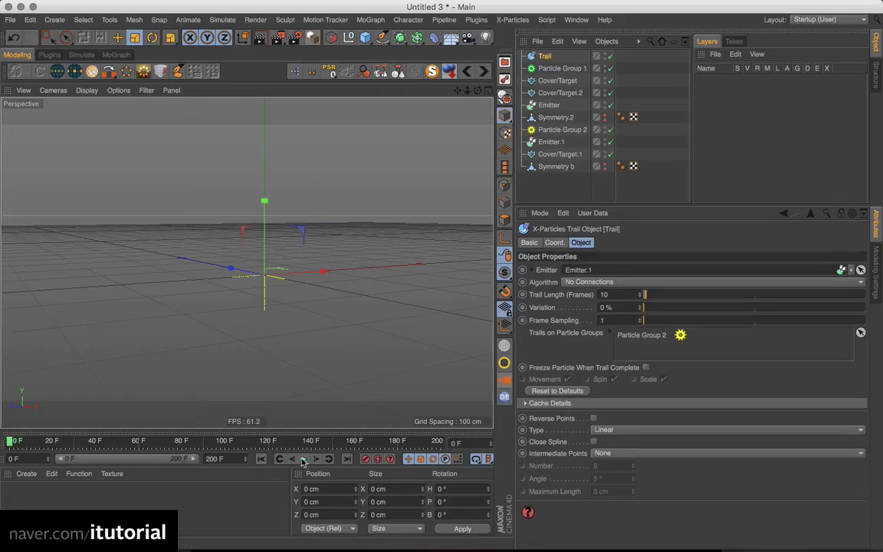
{"action": "left_click", "coordinate": [304, 459]}
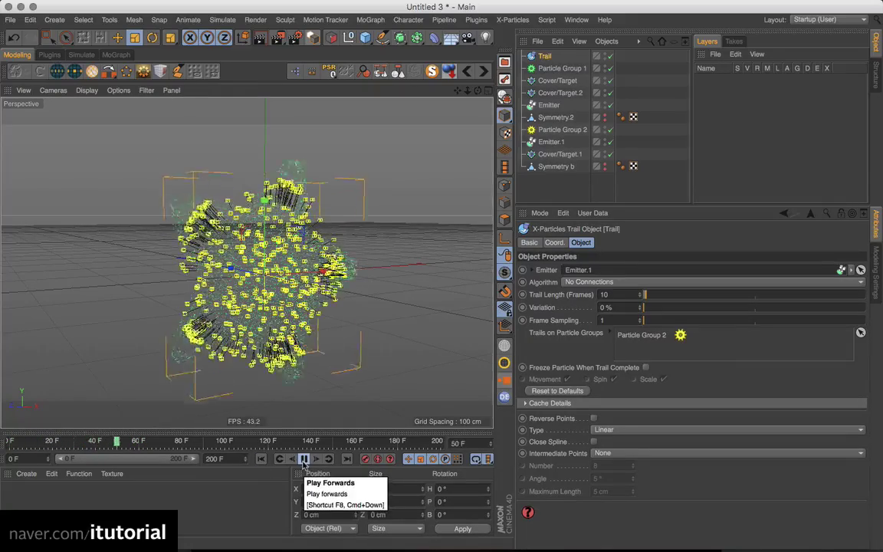
{"action": "left_click", "coordinate": [304, 459]}
{"action": "left_click_drag", "start_coordinate": [306, 359], "coordinate": [290, 244], "text": "alt"}
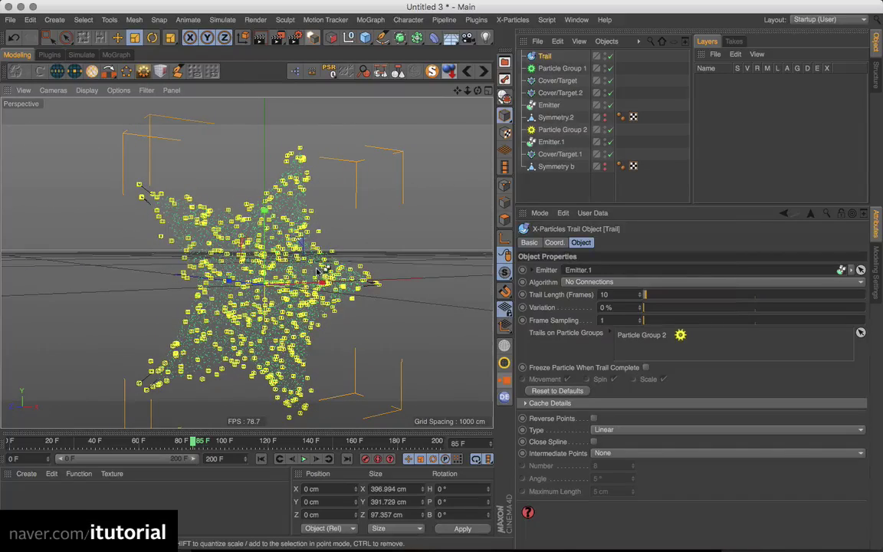
Step: Switch to the Star.mp4 reference video in the media player and replay its opening to study how the star forms
{"action": "key", "text": "super+Tab"}
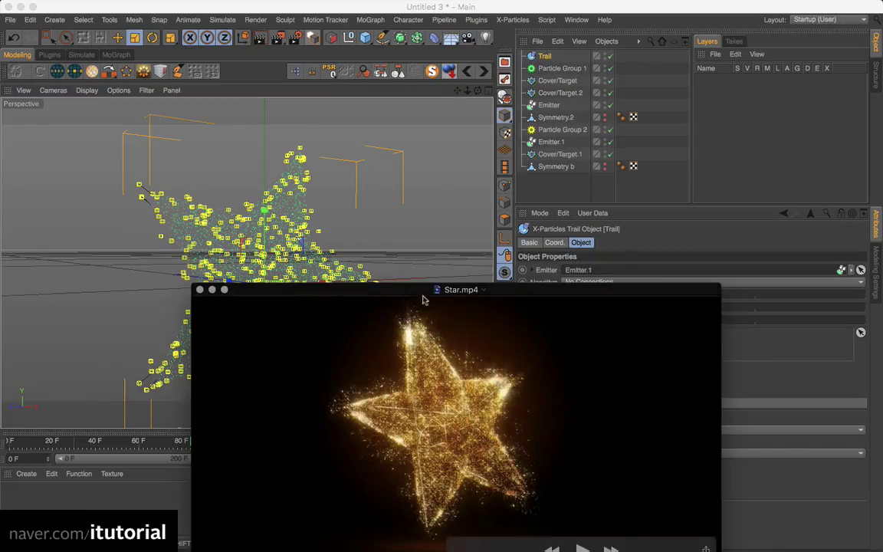
{"action": "left_click_drag", "start_coordinate": [459, 475], "coordinate": [438, 308]}
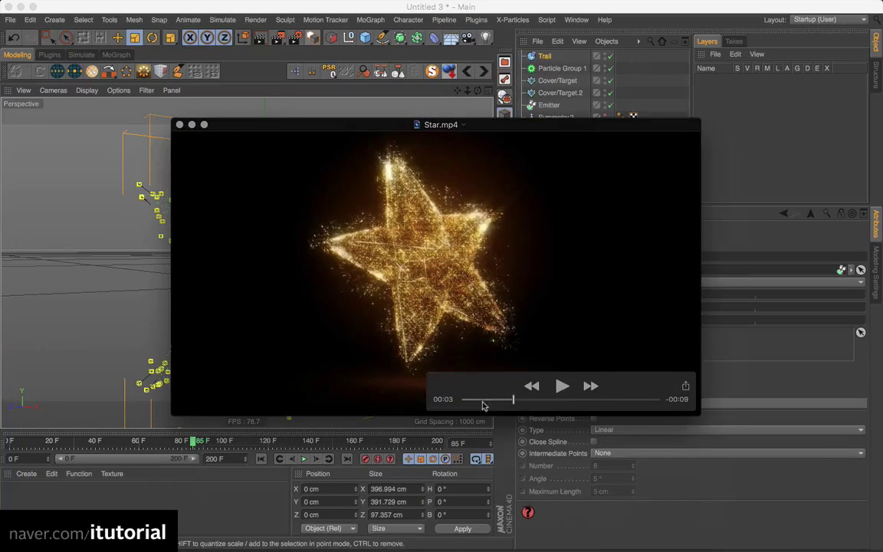
{"action": "left_click", "coordinate": [483, 400]}
{"action": "left_click", "coordinate": [562, 386]}
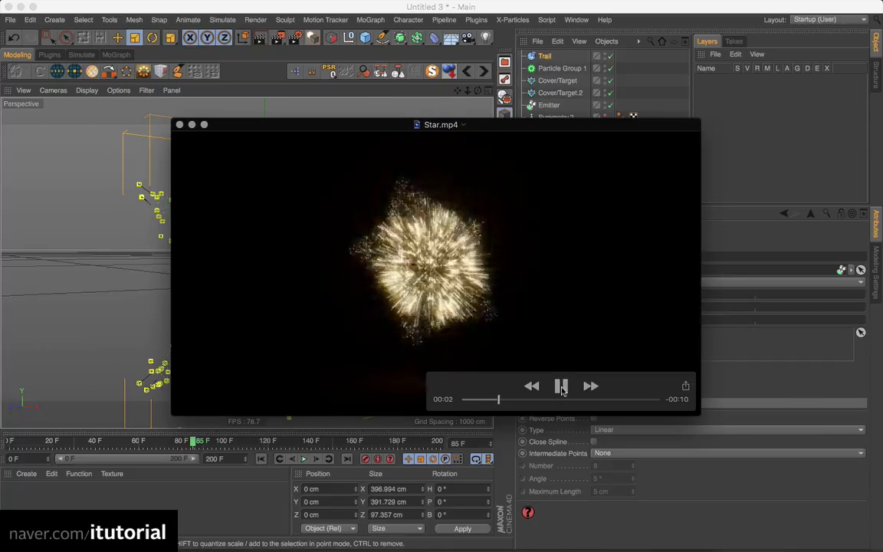
{"action": "key", "text": "space"}
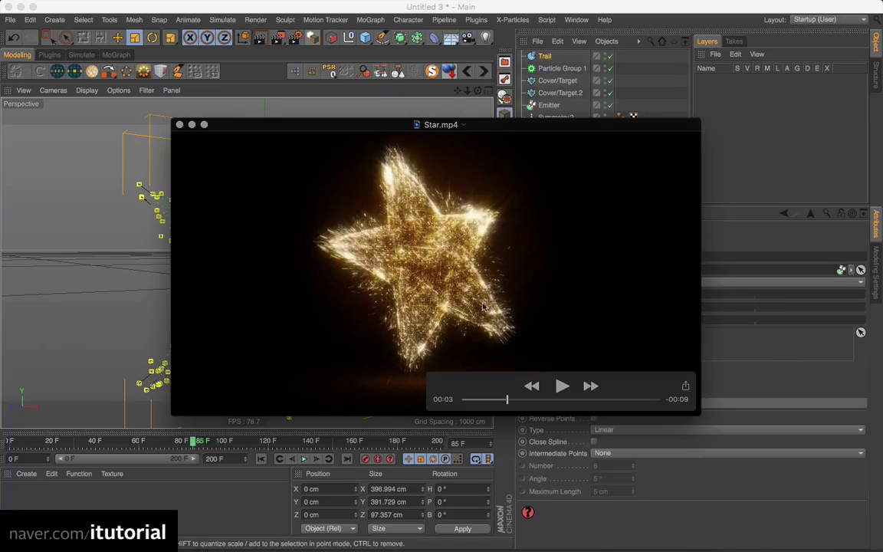
Step: Play the Star.mp4 reference video on to the 6-second mark, pausing to study the light trails circling the star
{"action": "left_click", "coordinate": [562, 387]}
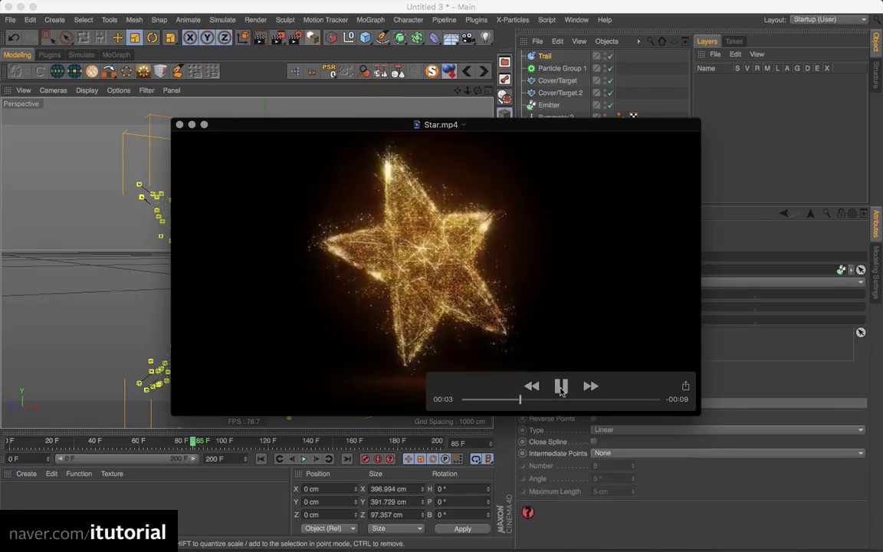
{"action": "key", "text": "space"}
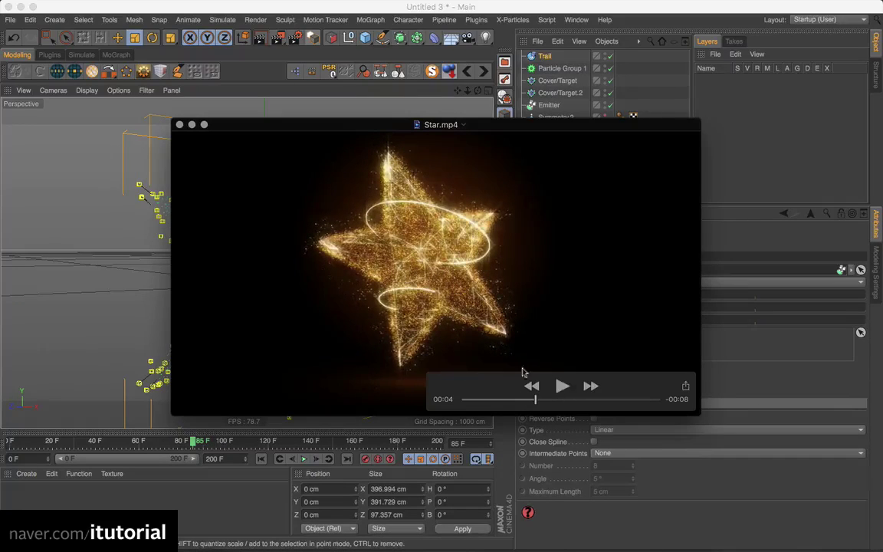
{"action": "left_click", "coordinate": [562, 386]}
{"action": "key", "text": "space"}
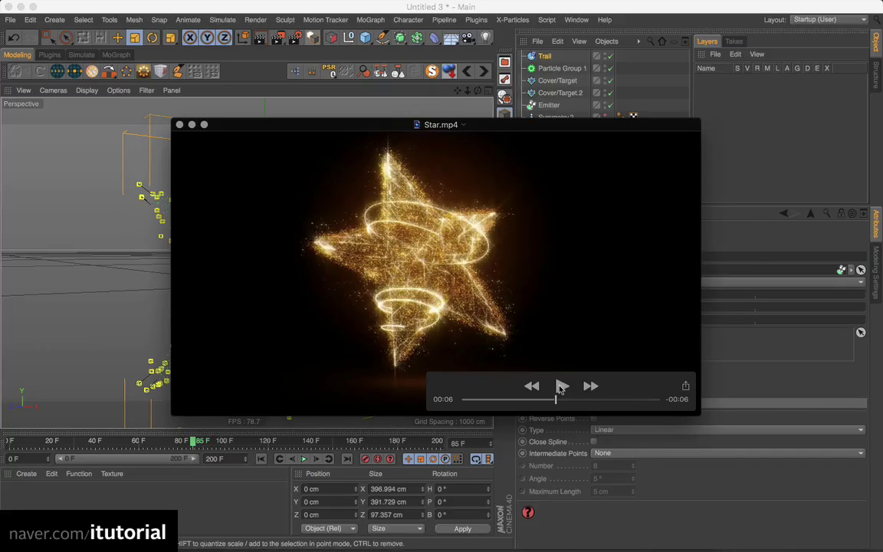
{"action": "left_click_drag", "start_coordinate": [557, 128], "coordinate": [557, 271]}
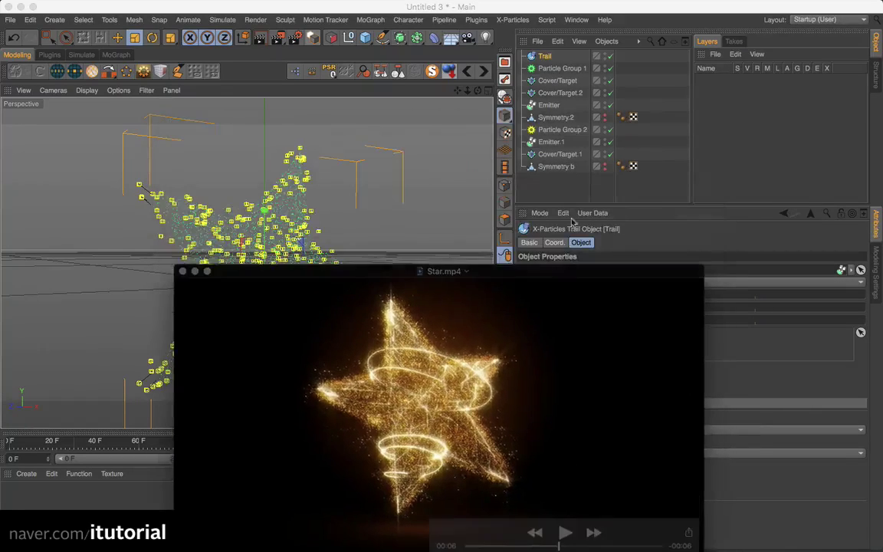
Step: Return to Cinema 4D and, in the Untitled 4 scene, set the Random effector's position to 27 cm in X and 34 cm in Y
{"action": "left_click", "coordinate": [567, 178]}
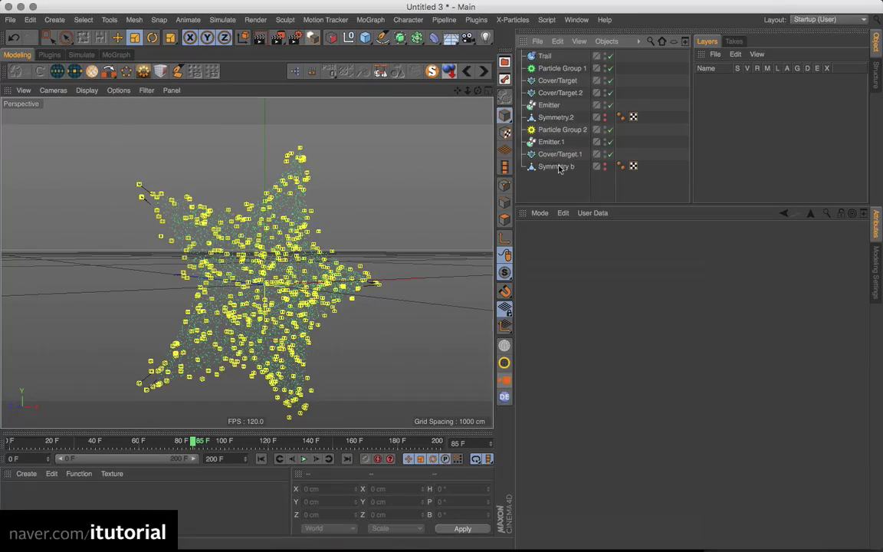
{"action": "left_click", "coordinate": [557, 167]}
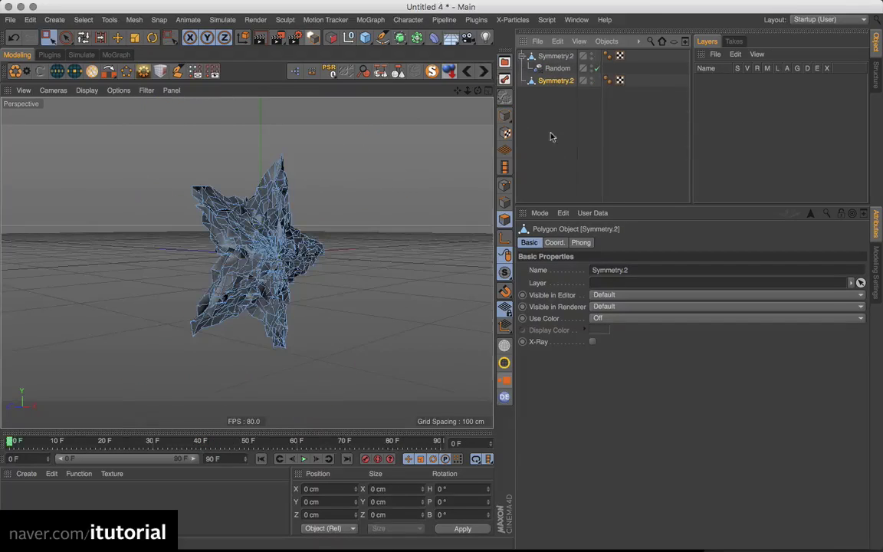
{"action": "left_click", "coordinate": [559, 109]}
{"action": "left_click", "coordinate": [559, 83]}
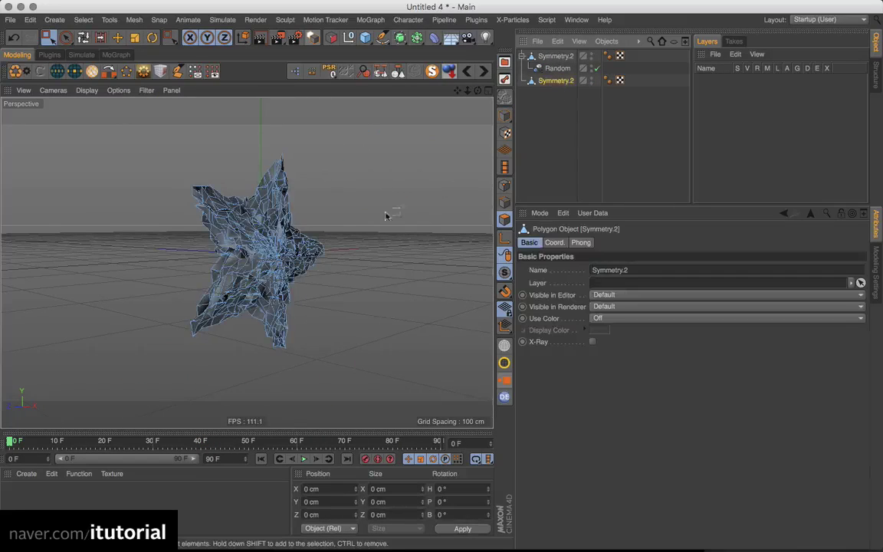
{"action": "left_click_drag", "start_coordinate": [352, 227], "coordinate": [247, 262], "text": "alt"}
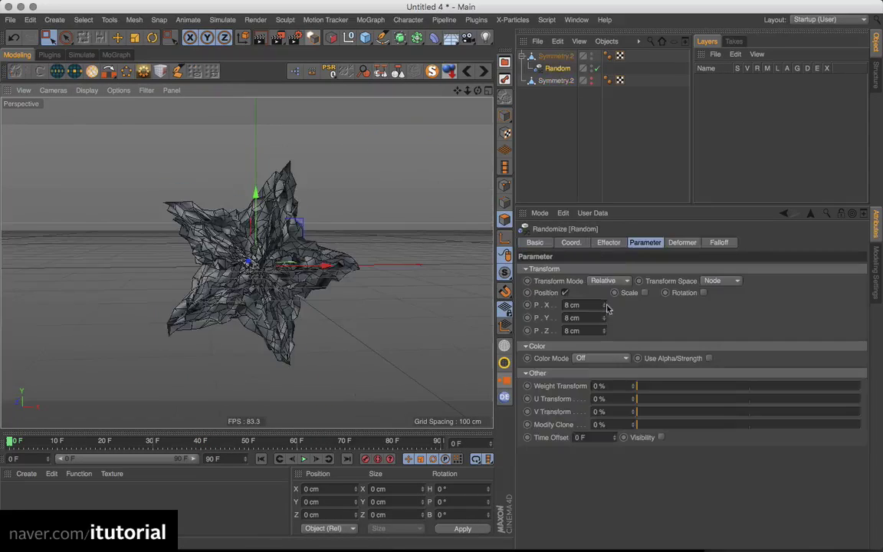
{"action": "left_click_drag", "start_coordinate": [605, 306], "coordinate": [606, 301]}
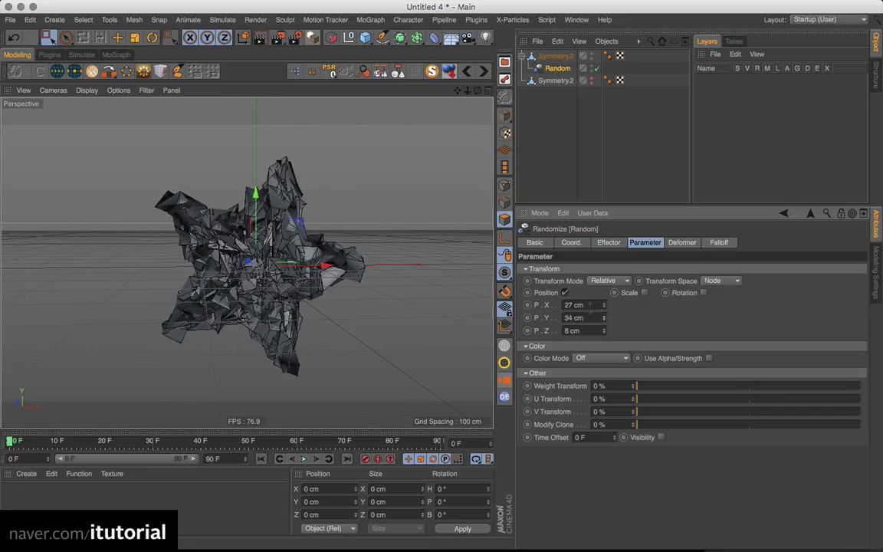
{"action": "left_click_drag", "start_coordinate": [223, 197], "coordinate": [182, 207], "text": "alt"}
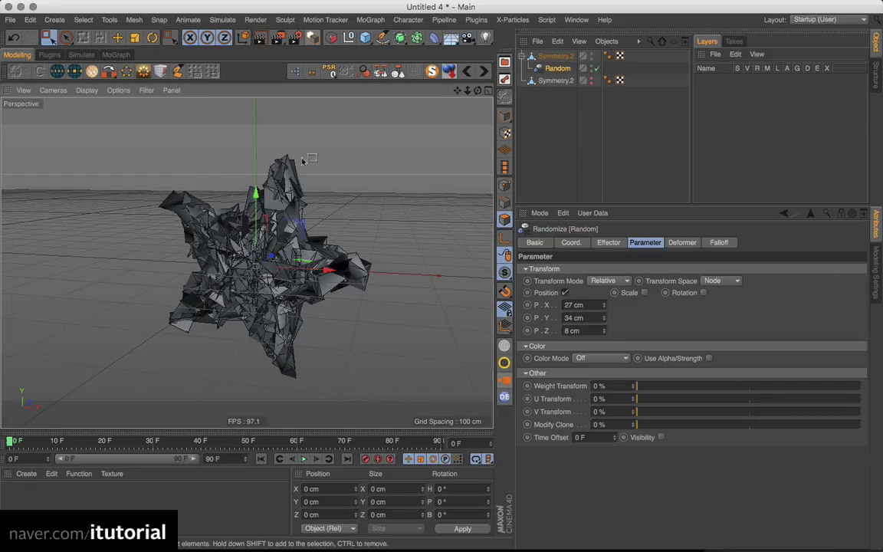
{"action": "left_click_drag", "start_coordinate": [313, 313], "coordinate": [278, 253], "text": "alt"}
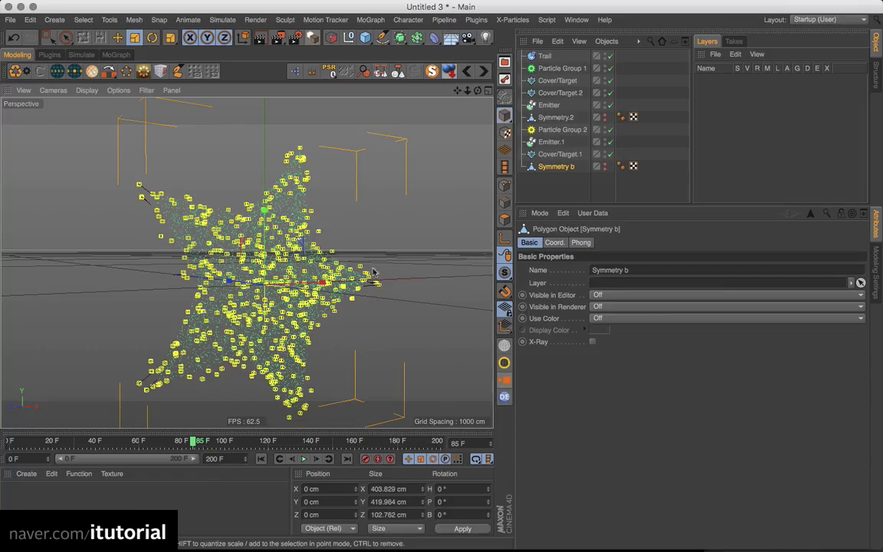
Step: Switch back to the Star.mp4 reference video and examine the particles scattering around the star's edges near the 3-second mark
{"action": "key", "text": "super+Tab"}
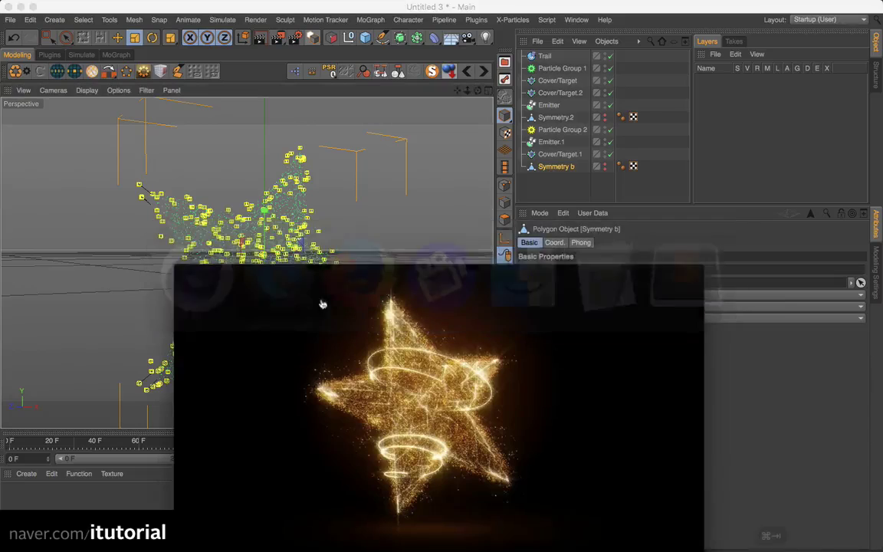
{"action": "left_click_drag", "start_coordinate": [401, 282], "coordinate": [413, 175]}
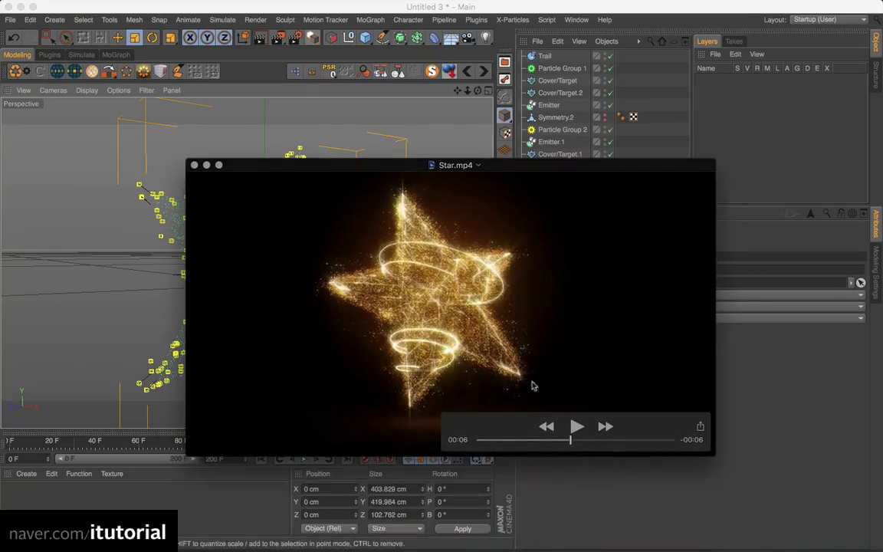
{"action": "mouse_move", "coordinate": [534, 442]}
{"action": "left_mouse_down"}
{"action": "mouse_move", "coordinate": [498, 442]}
{"action": "mouse_move", "coordinate": [532, 442]}
{"action": "left_mouse_up"}
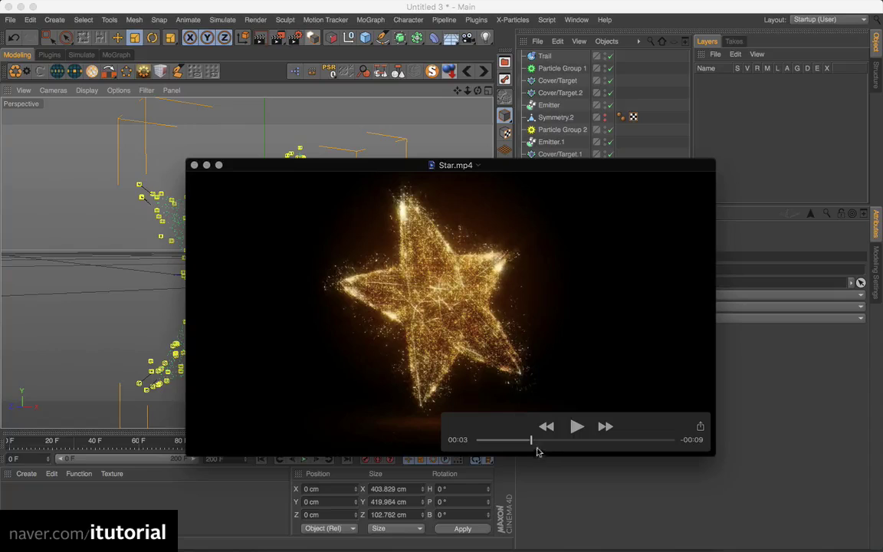
{"action": "mouse_move", "coordinate": [532, 442]}
{"action": "left_mouse_down"}
{"action": "mouse_move", "coordinate": [539, 438]}
{"action": "mouse_move", "coordinate": [516, 437]}
{"action": "mouse_move", "coordinate": [527, 428]}
{"action": "left_mouse_up"}
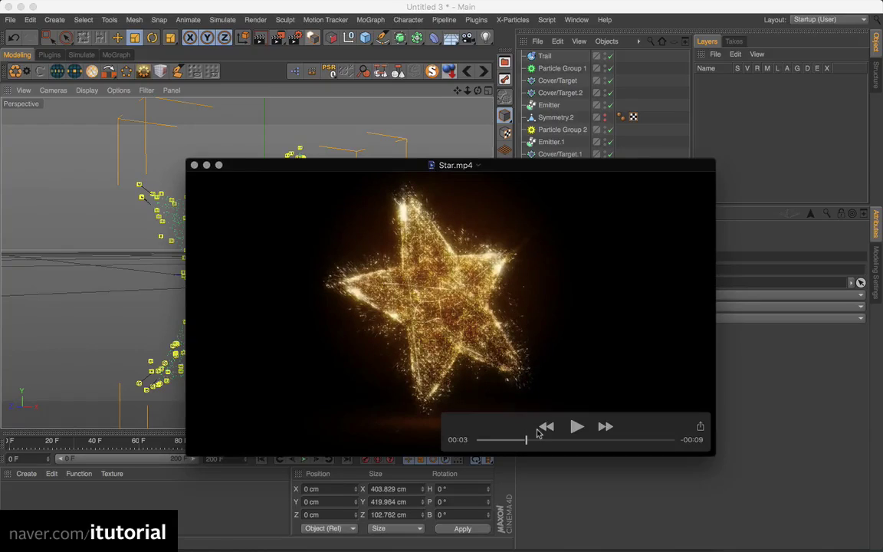
{"action": "left_click", "coordinate": [650, 138]}
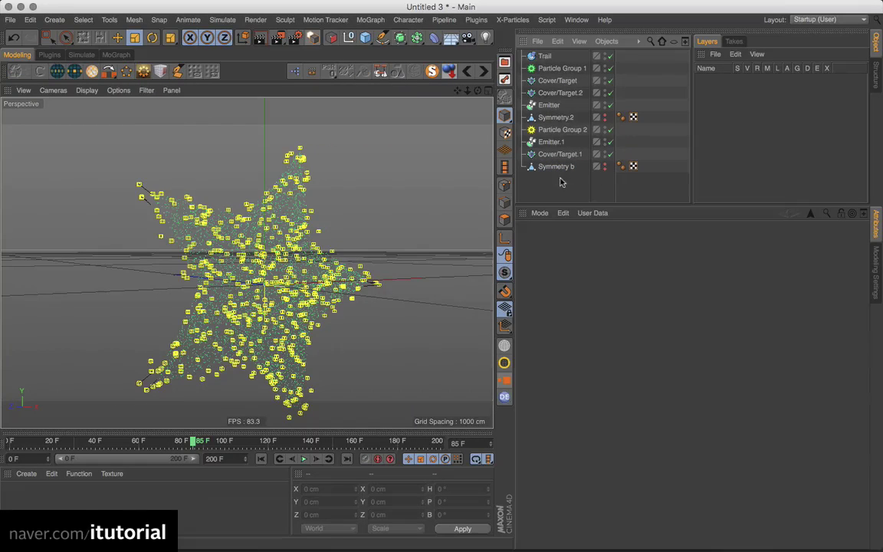
{"action": "left_click", "coordinate": [512, 19]}
{"action": "mouse_move", "coordinate": [564, 167]}
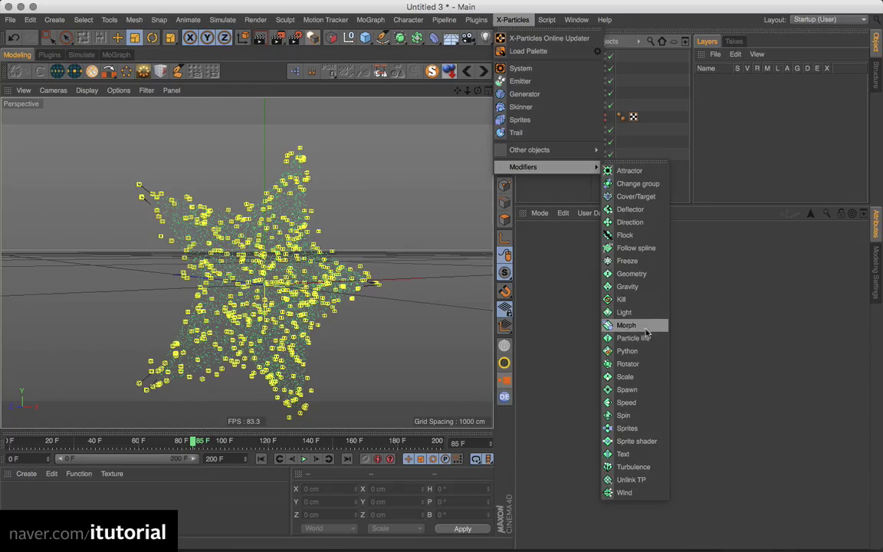
{"action": "left_click", "coordinate": [587, 328]}
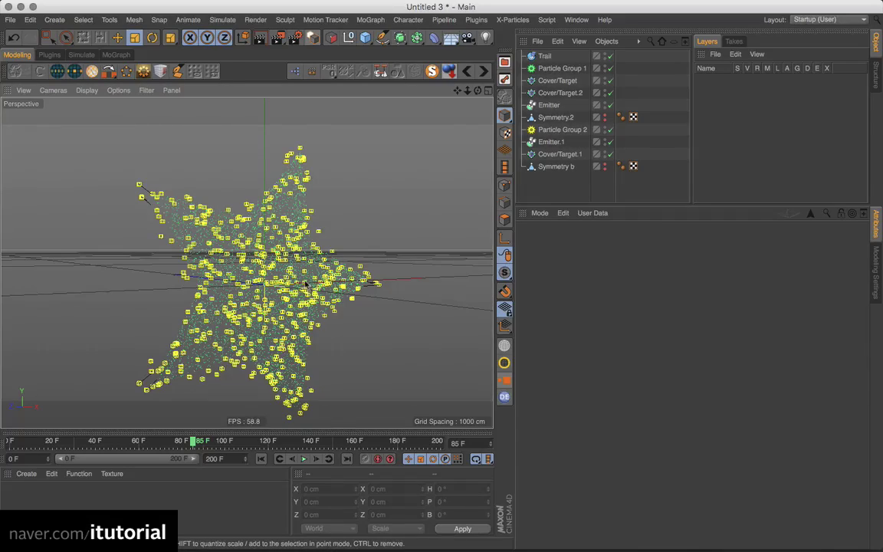
Step: Play the particle simulation in Cinema 4D from the first frame and examine the formed star from several angles
{"action": "middle_click_drag", "start_coordinate": [306, 284], "coordinate": [292, 243], "text": "alt"}
{"action": "left_click_drag", "start_coordinate": [291, 299], "coordinate": [311, 282], "text": "alt"}
{"action": "left_click", "coordinate": [260, 461]}
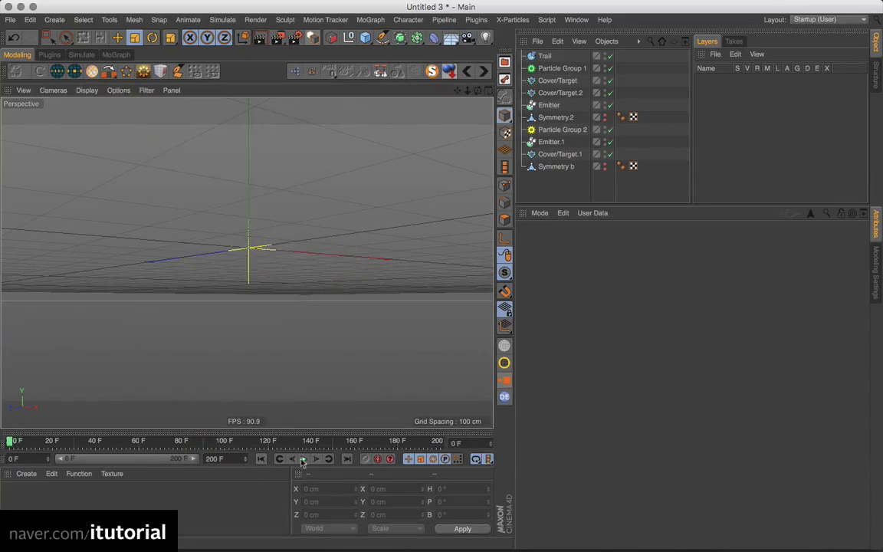
{"action": "left_click", "coordinate": [303, 459]}
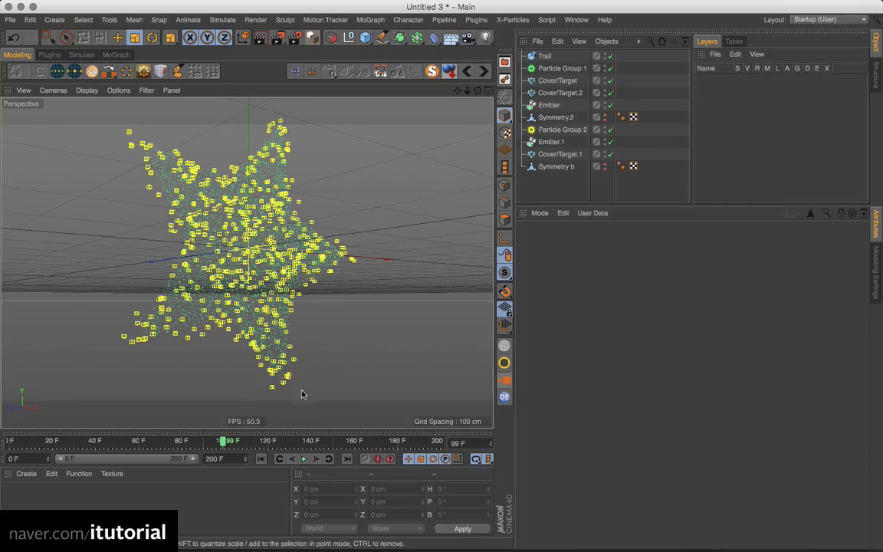
{"action": "left_click_drag", "start_coordinate": [304, 288], "coordinate": [319, 320], "text": "alt"}
Step: Switch to the browser with the cafe.naver.com/itutorial tutorial request post containing the star video
{"action": "key", "text": "super+Tab"}
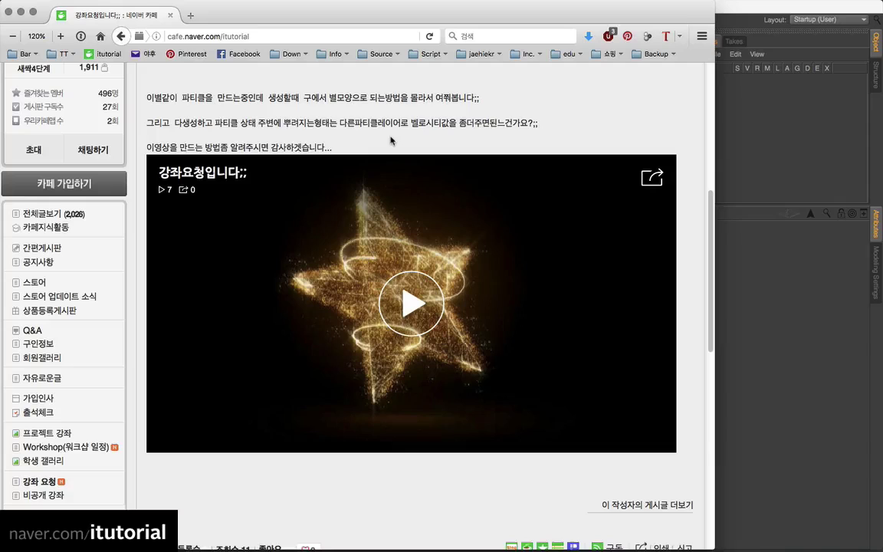